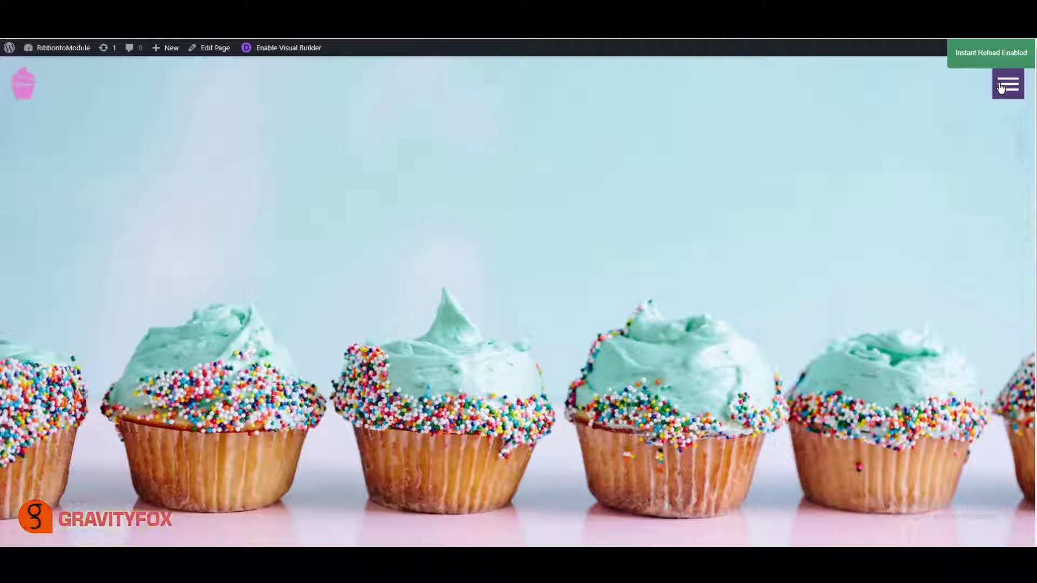
Preview the hamburger slide-in menus on the finished cupcake site, Demodern and Sampedro
click(1000, 88)
click(1000, 88)
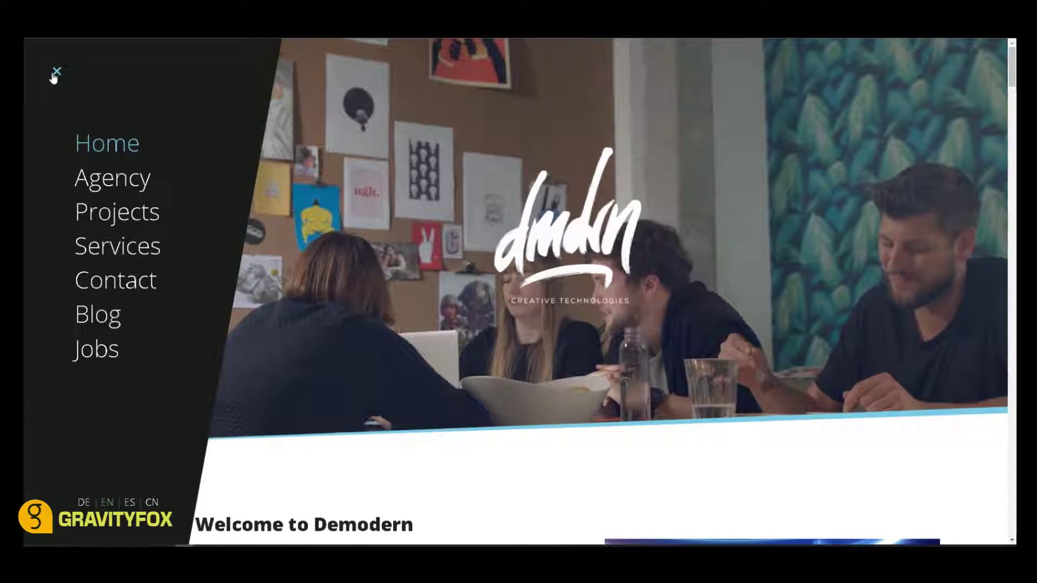
click(54, 76)
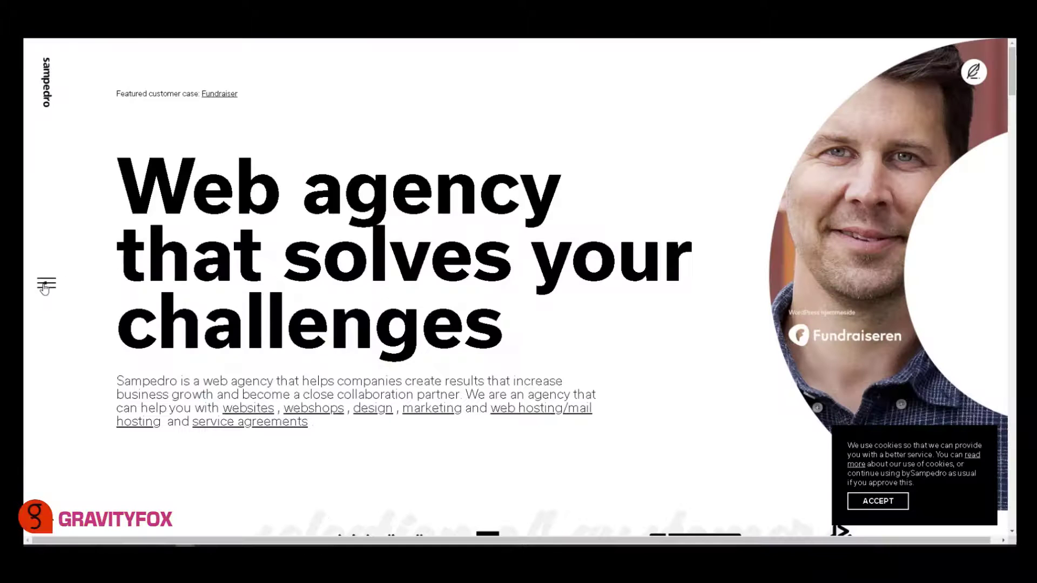
click(45, 286)
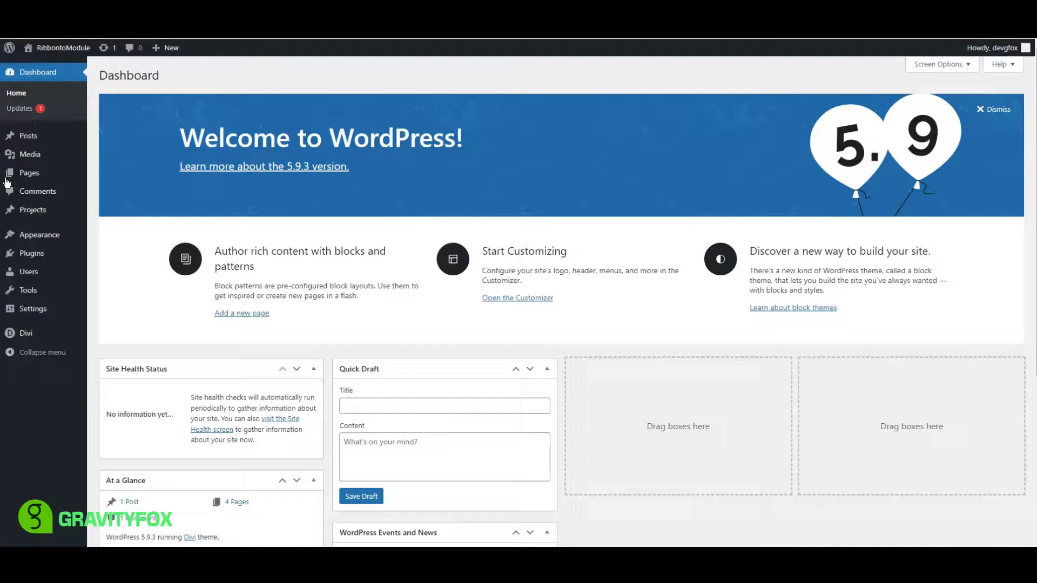
Review the existing pages in the All Pages list
mouse_move(27, 175)
click(113, 175)
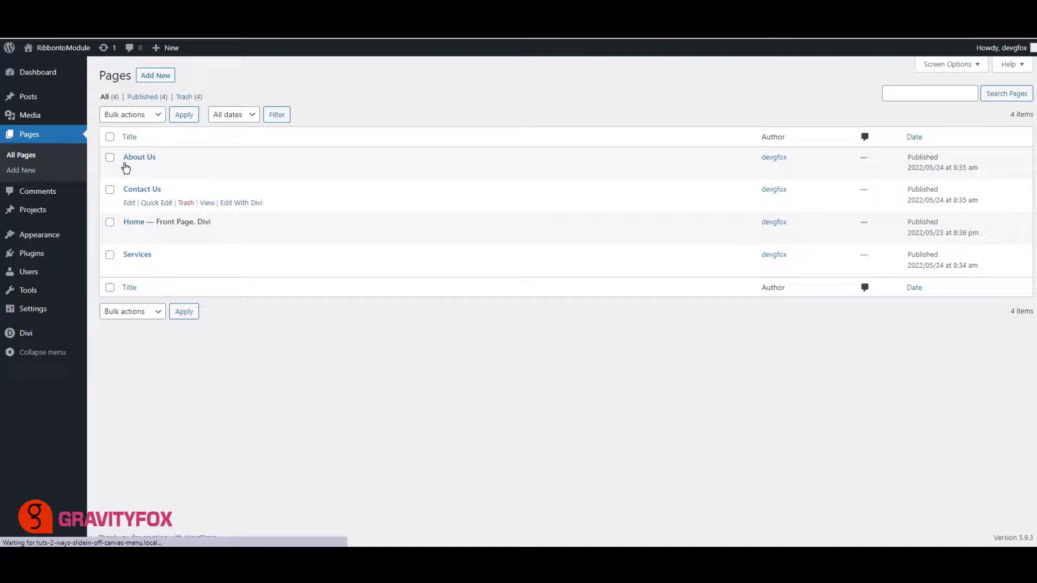
drag(122, 156, 185, 266)
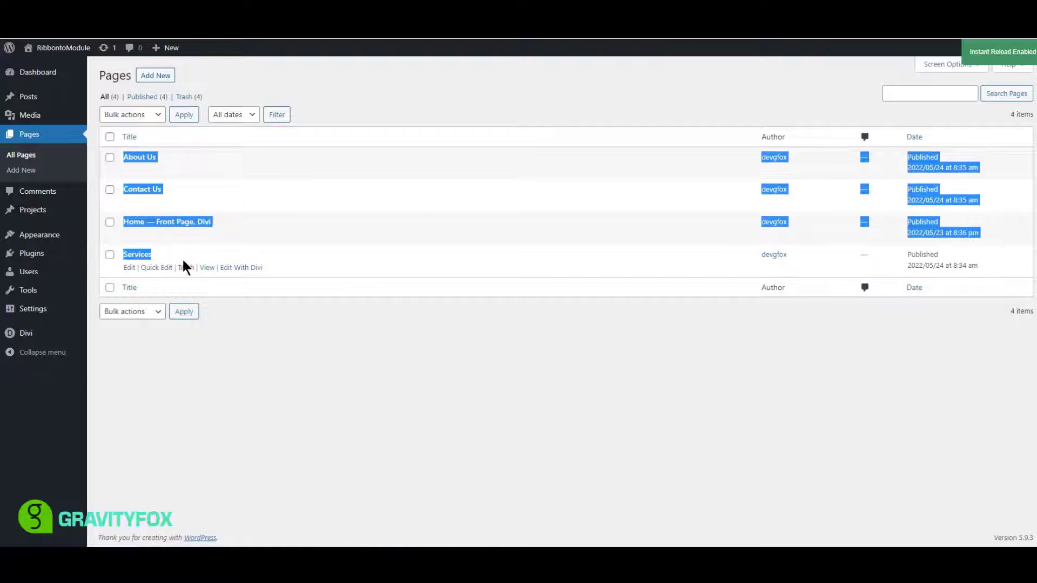
click(272, 371)
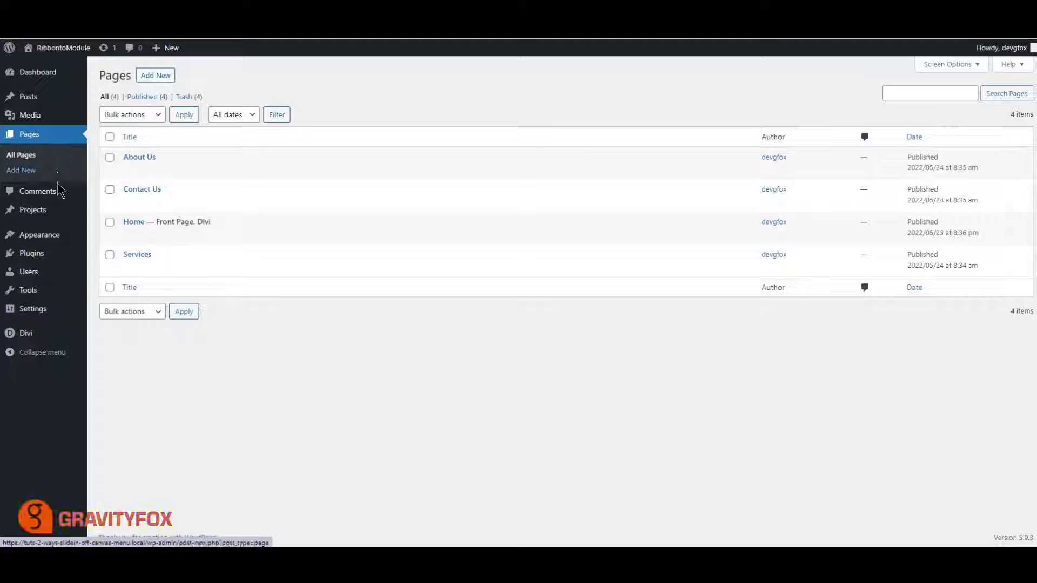
Add all pages to Main Menu and move Services right below Home
mouse_move(40, 207)
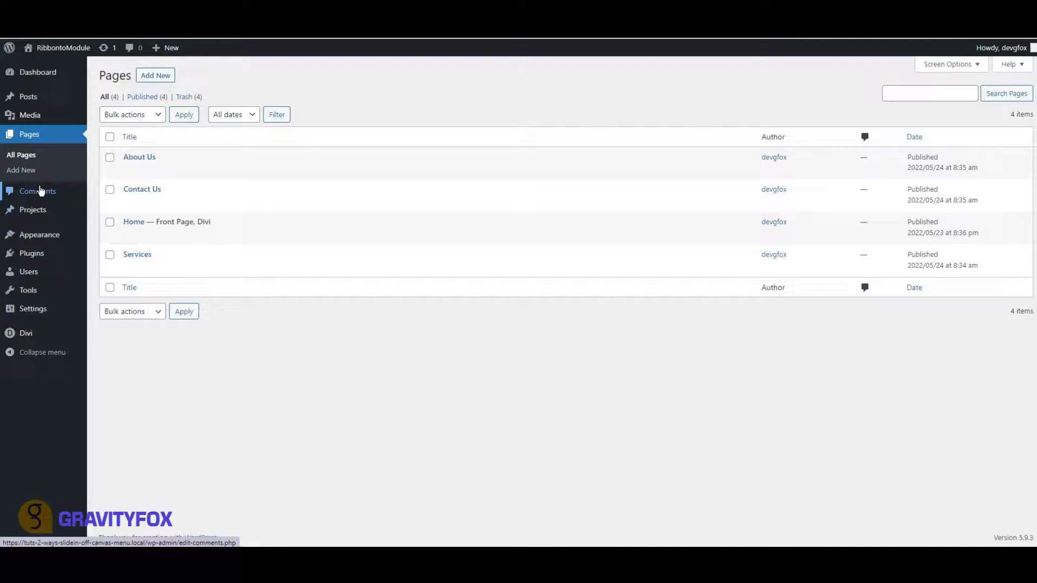
mouse_move(32, 234)
click(106, 283)
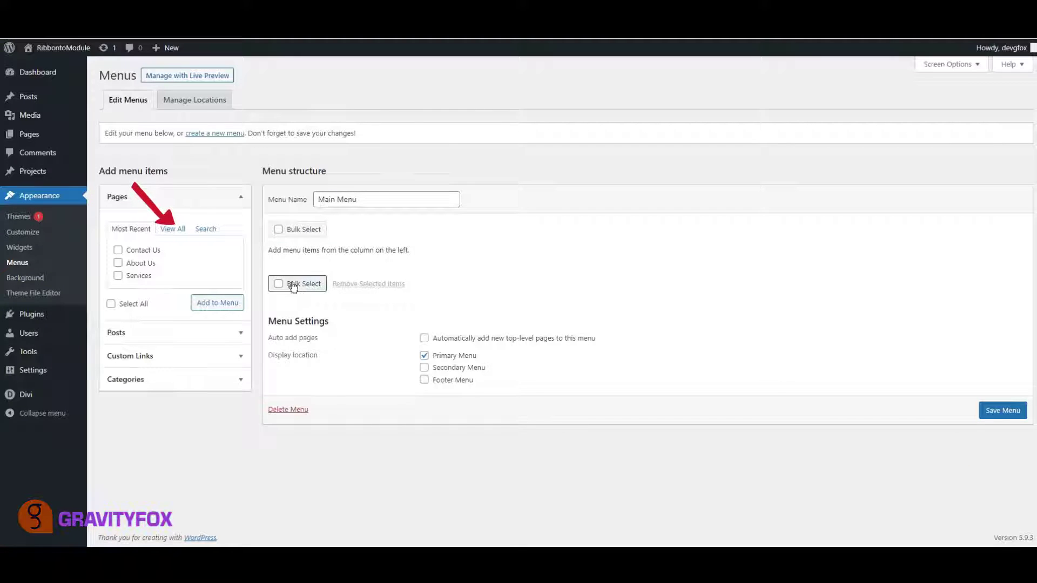
click(343, 199)
triple_click(342, 199)
click(173, 229)
click(111, 316)
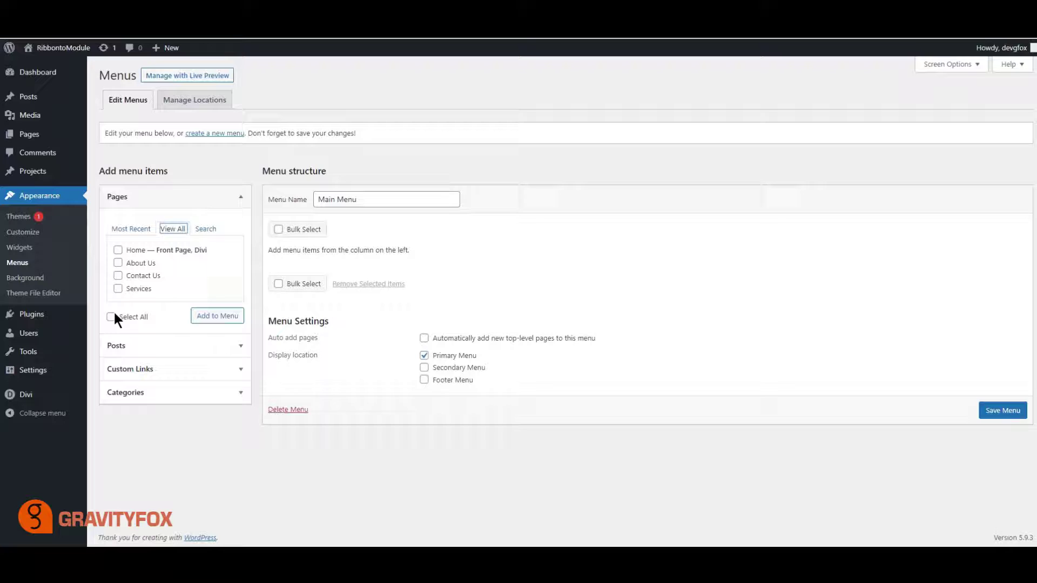
click(218, 318)
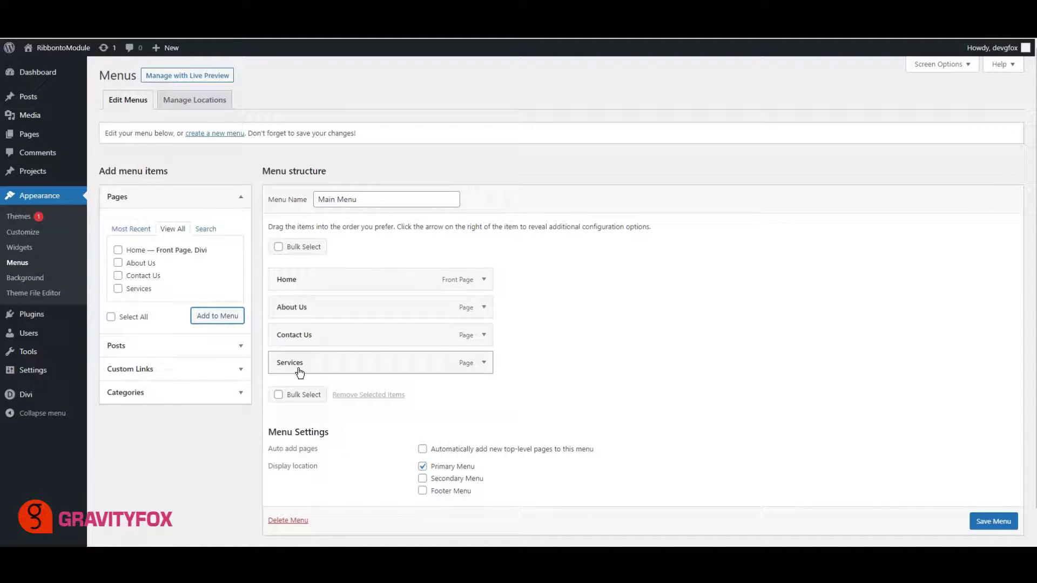
drag(297, 370, 296, 328)
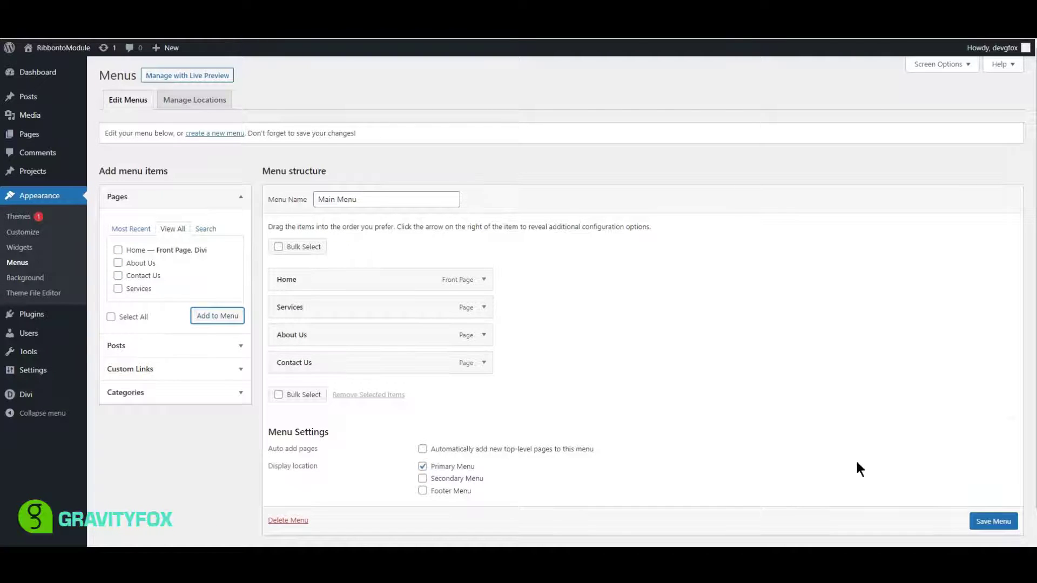
Save the menu and add a 'Service 1' custom link with URL #
click(992, 521)
click(239, 387)
click(202, 313)
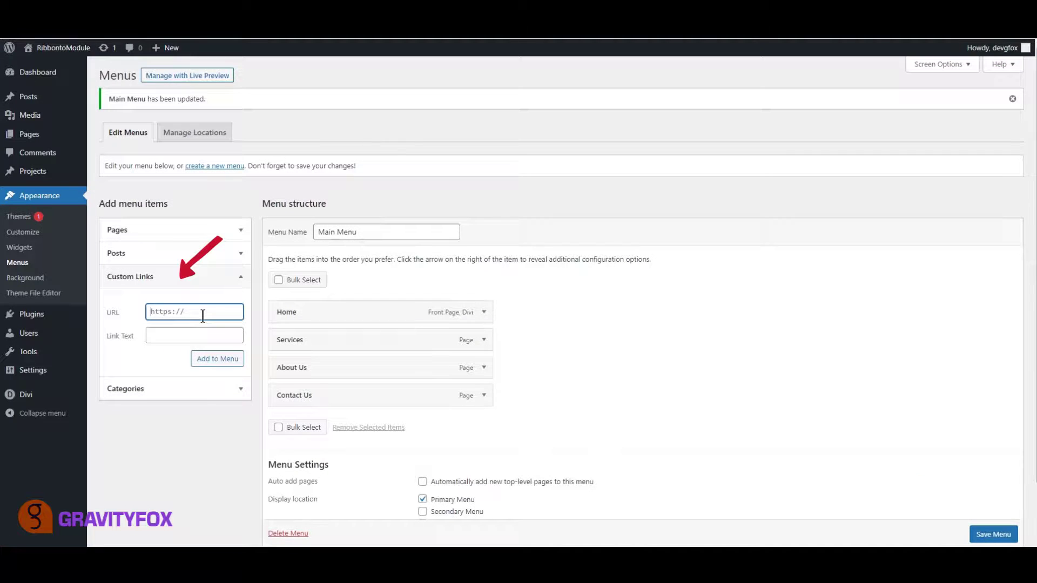
text(#)
click(201, 335)
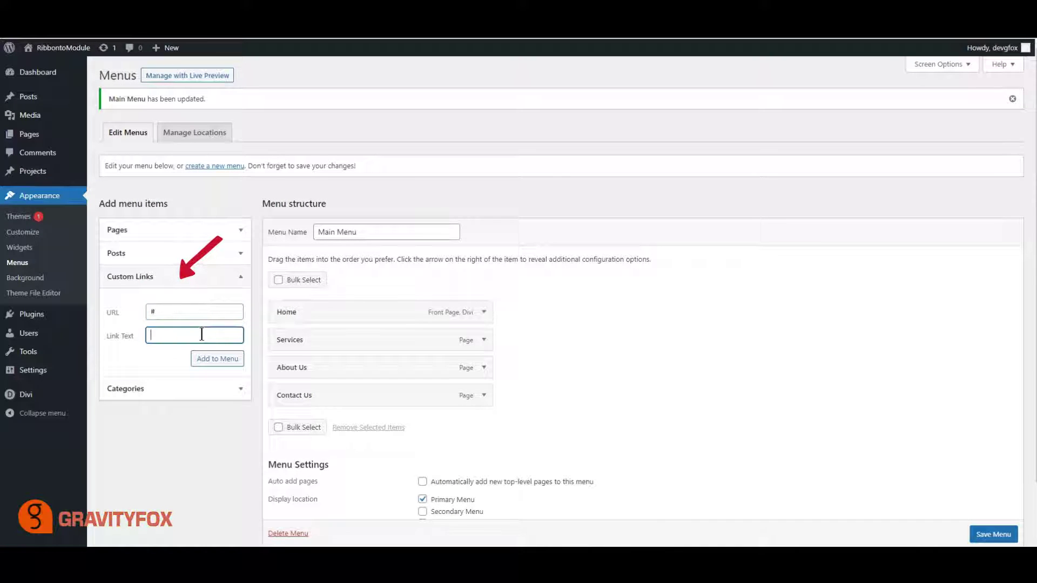
text(Service)
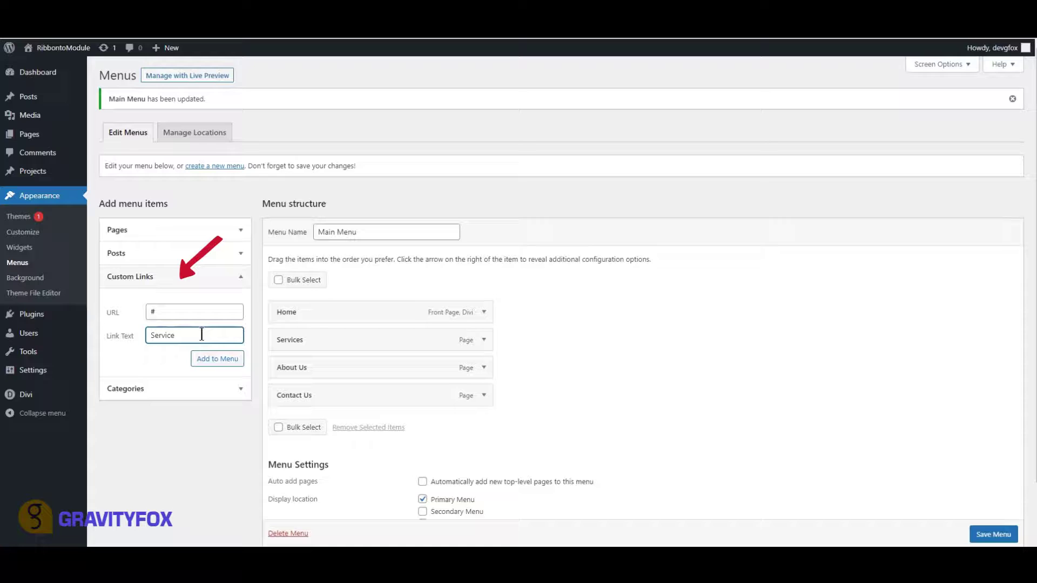
text( 1)
key(ctrl+a)
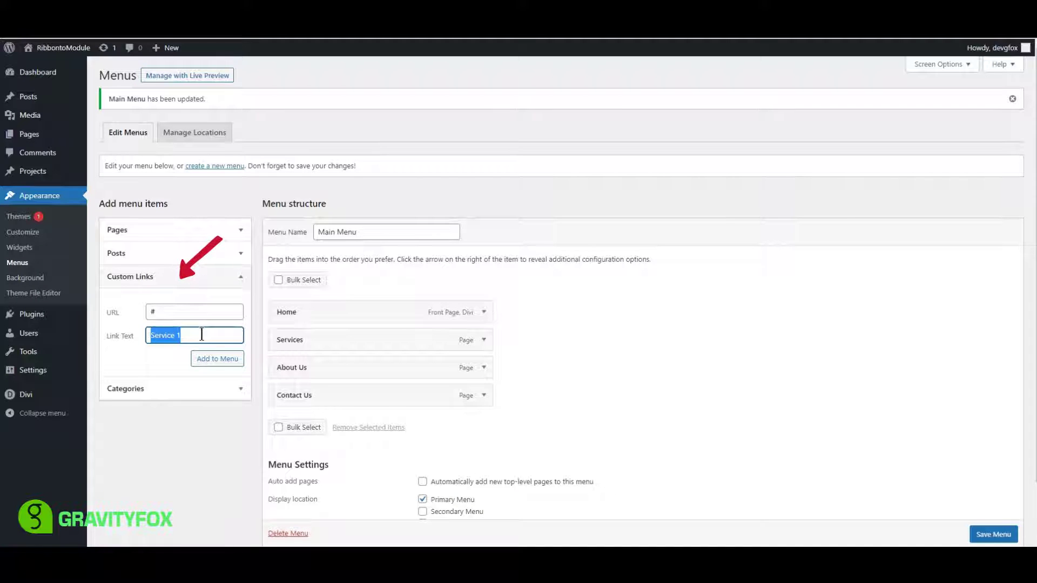
click(217, 359)
Add 'Service 2' and 'Service 3' custom links, each with URL #
click(200, 312)
text(#)
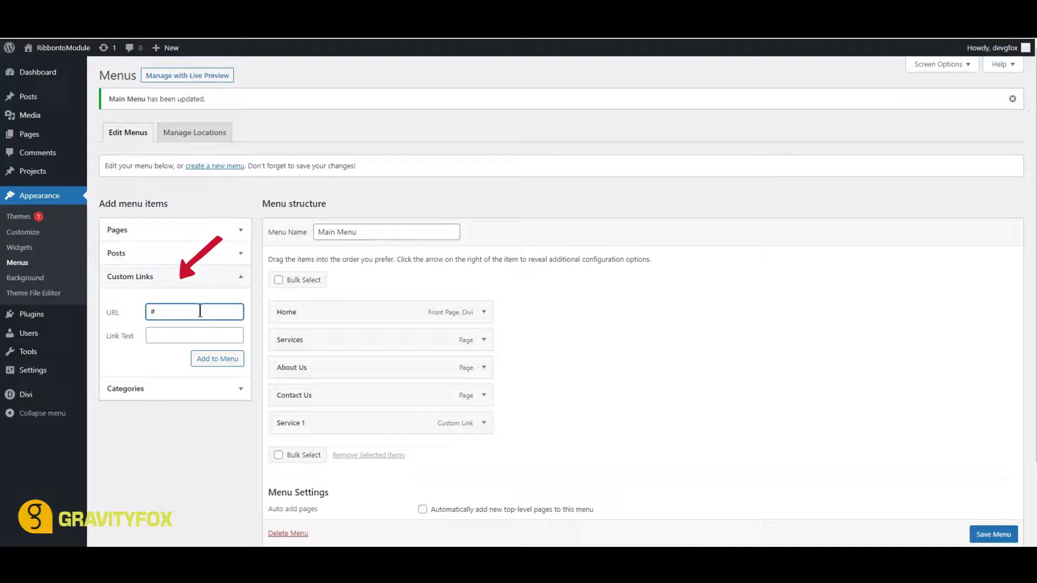
click(193, 335)
text(Service 2)
click(218, 360)
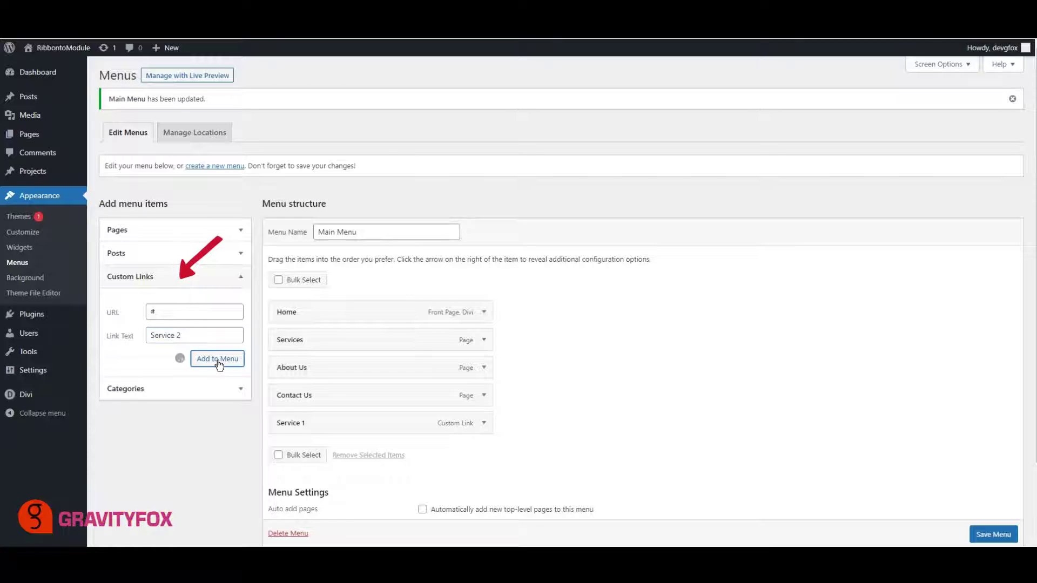
click(203, 311)
text(#)
click(192, 339)
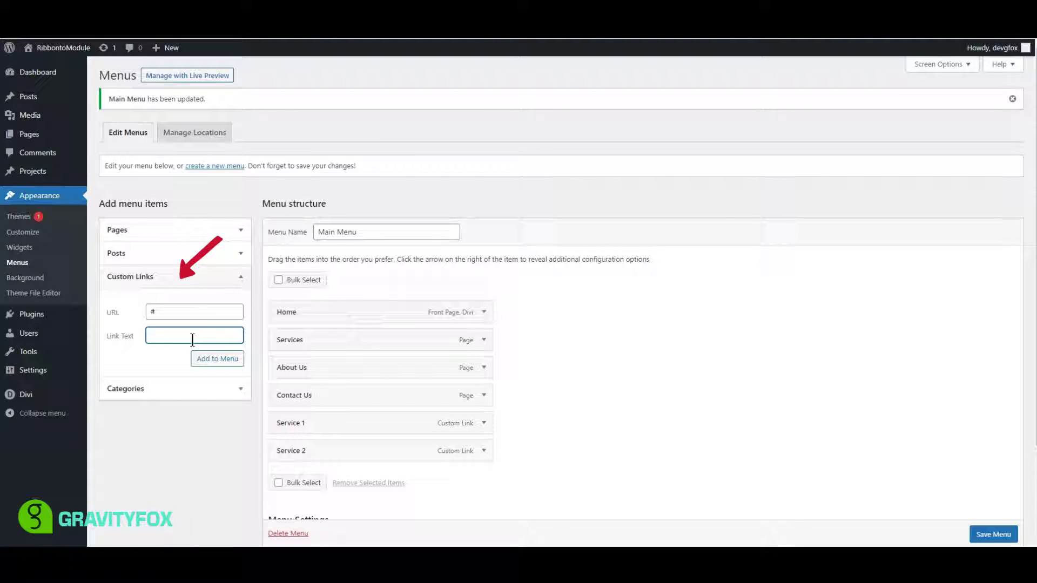
text(Service 3)
click(217, 359)
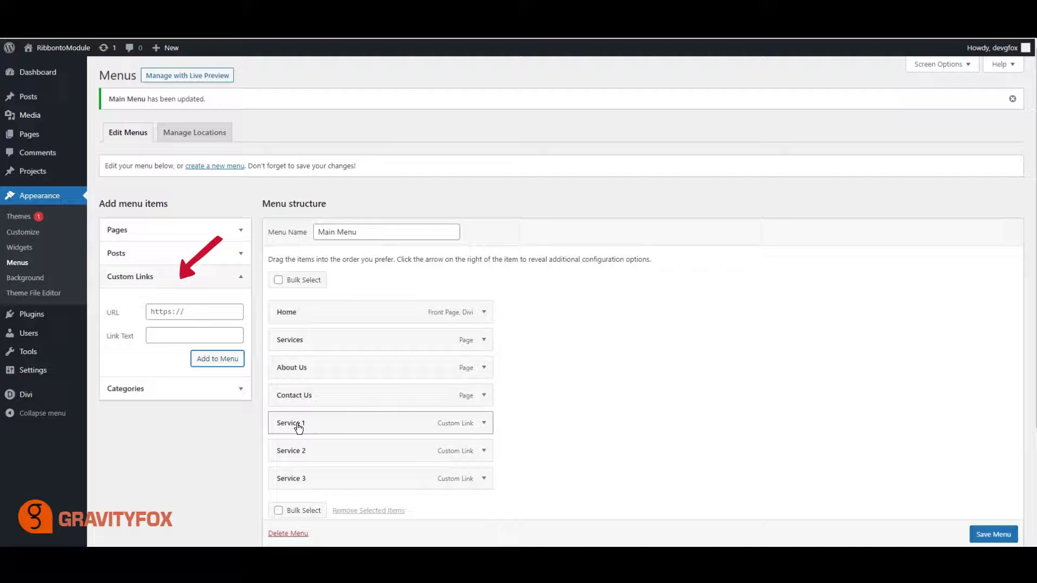
Nest Service 1, 2 and 3 under Services and save the menu
drag(386, 425, 362, 364)
drag(313, 454, 342, 386)
drag(342, 372, 341, 396)
drag(323, 485, 348, 419)
click(992, 534)
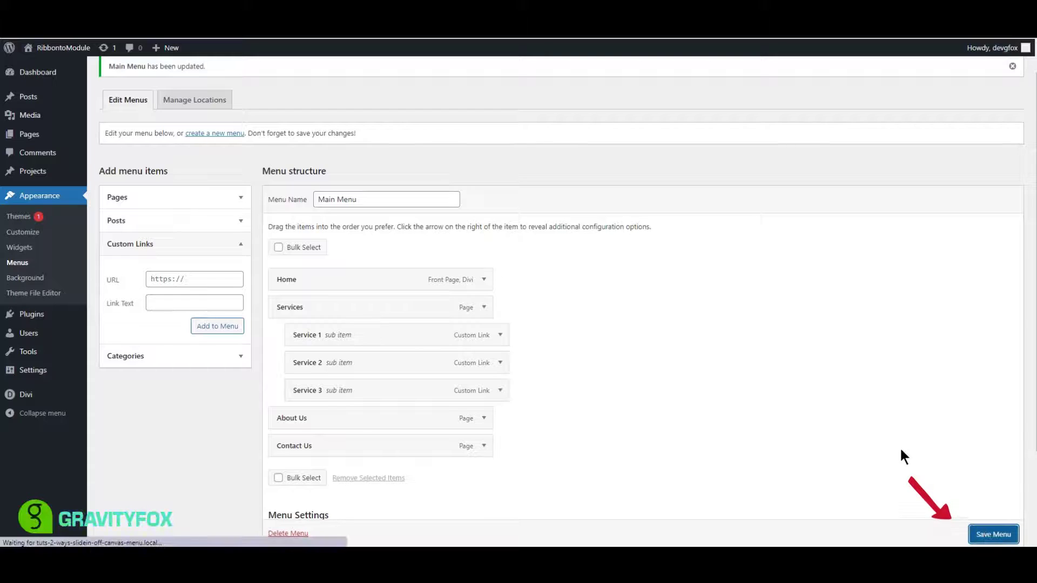
Open the Home page in the Divi builder and start building from scratch
click(111, 141)
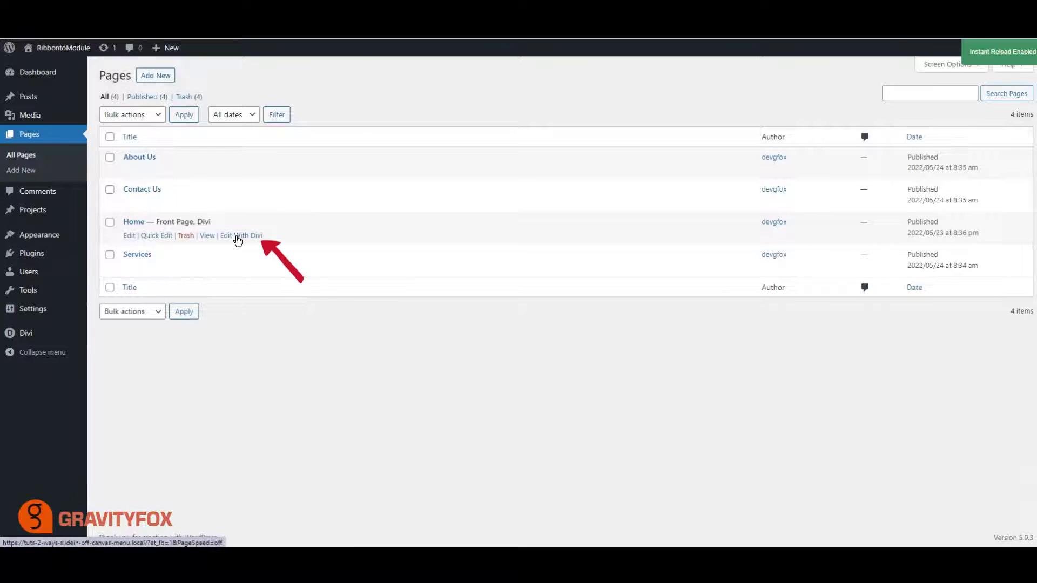
click(238, 236)
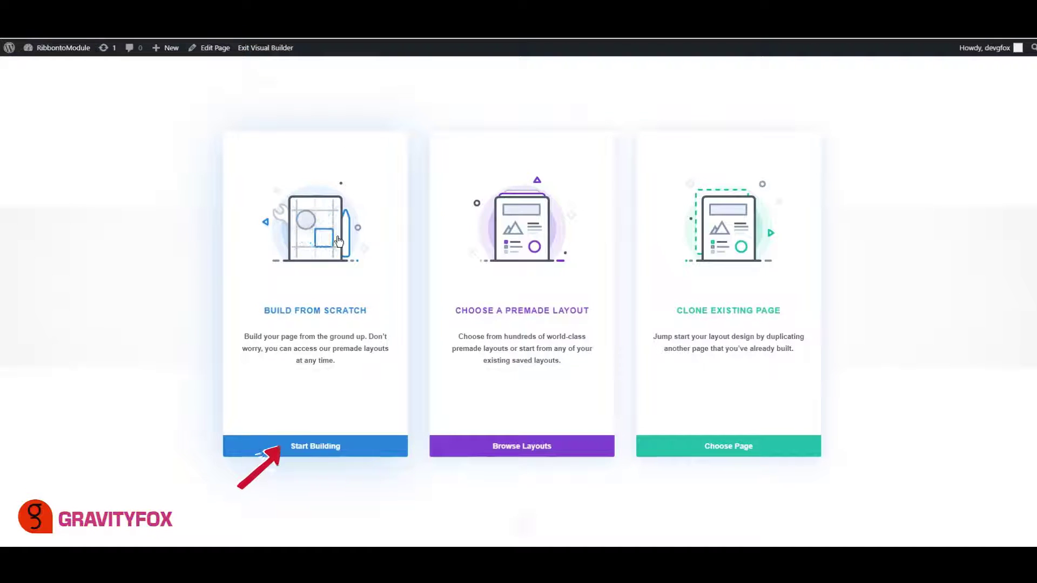
click(302, 446)
click(612, 179)
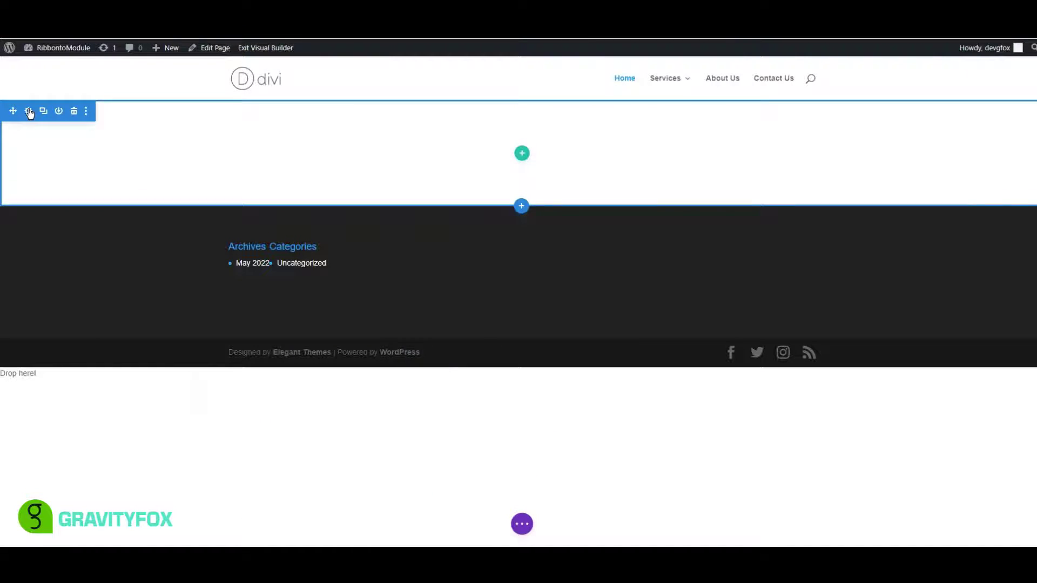
Upload the cupcake photo and set it as the section's background image
click(32, 111)
click(335, 251)
click(400, 239)
click(404, 291)
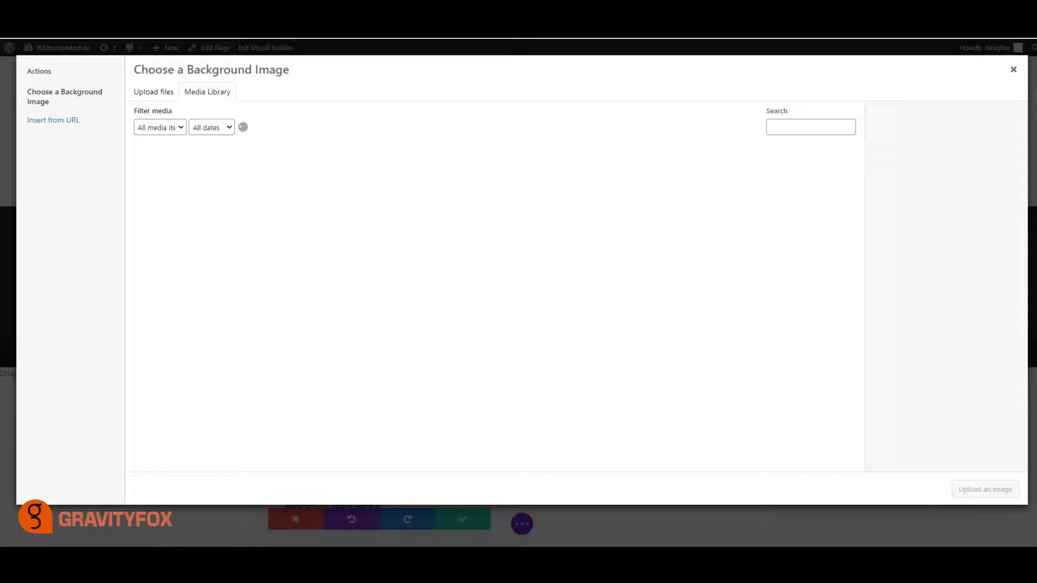
drag(346, 205, 372, 194)
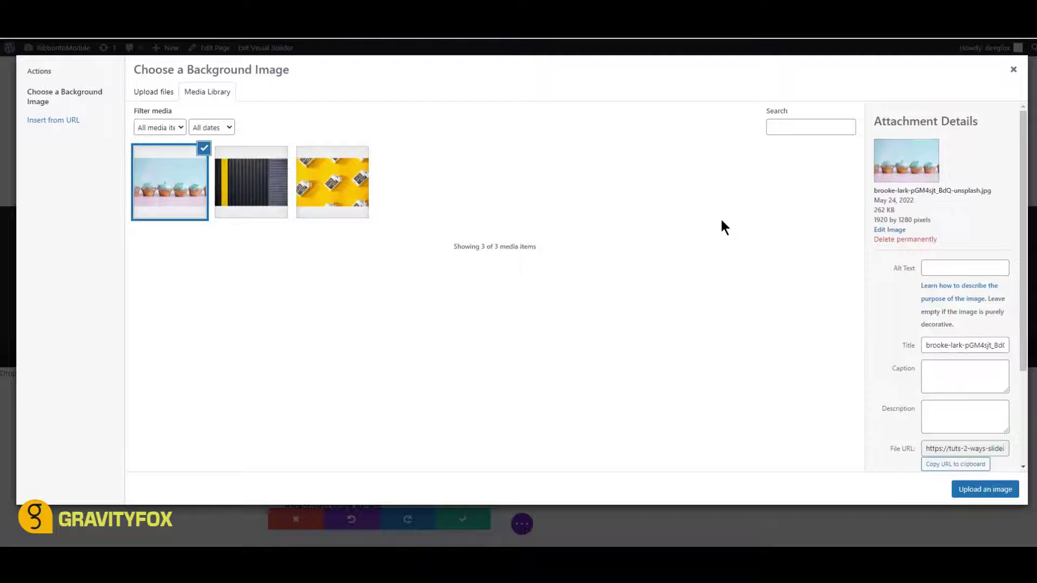
click(986, 489)
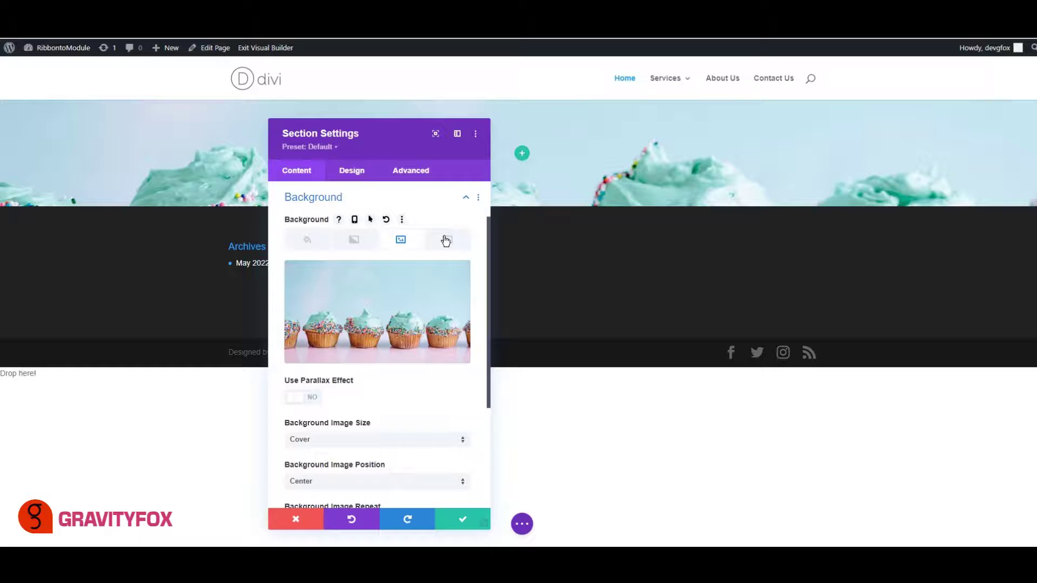
Set the cupcake section's height to 100vh and keep the changes
click(351, 170)
click(333, 292)
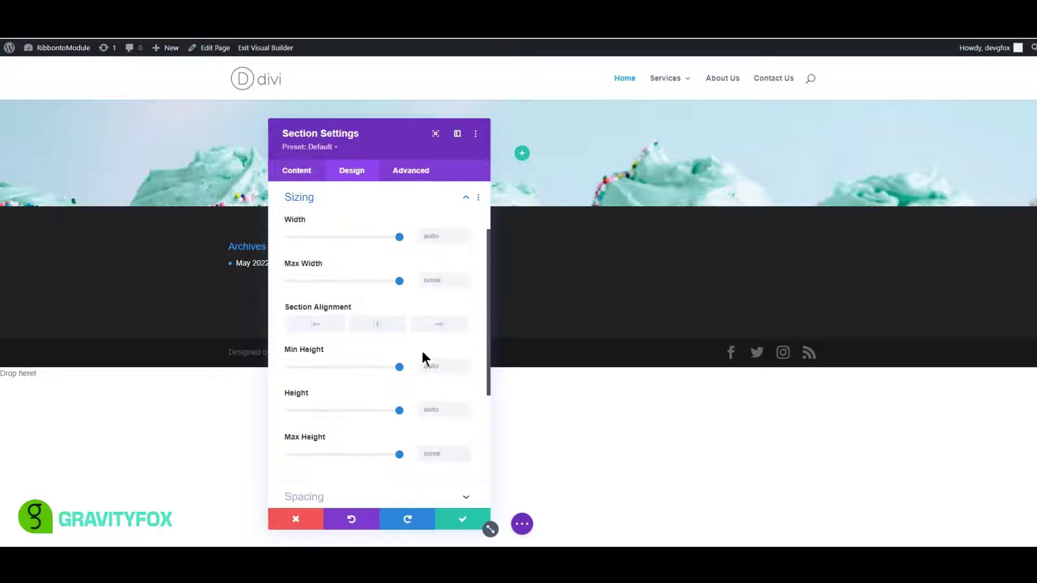
click(426, 403)
text(100)
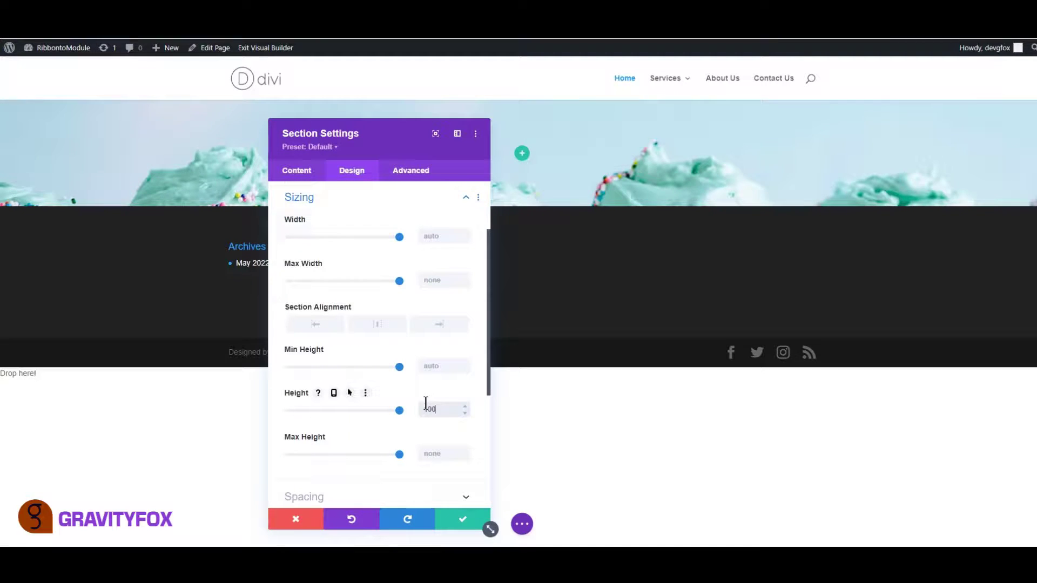
text(px)
text(vh)
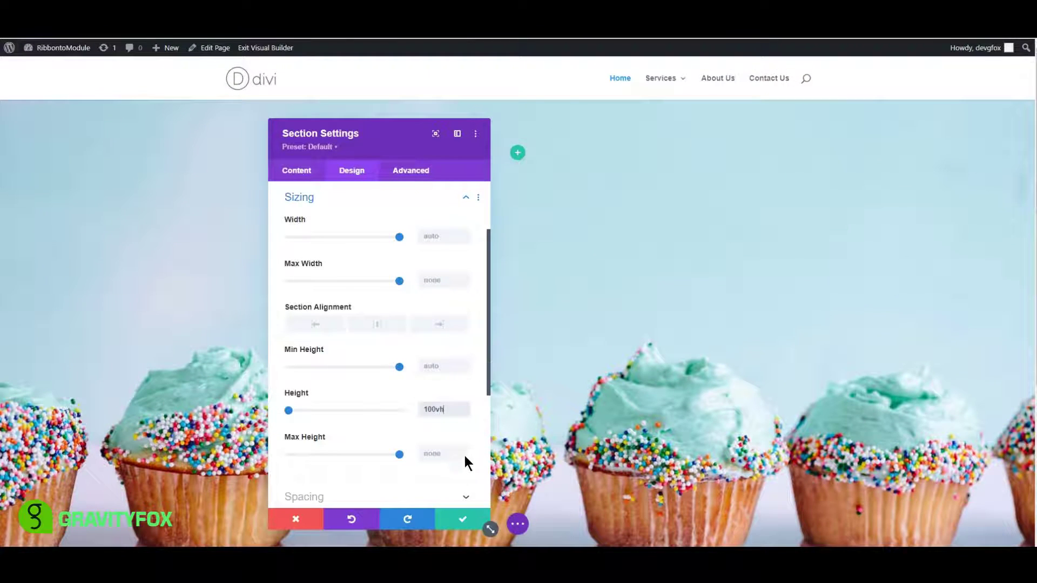
click(450, 519)
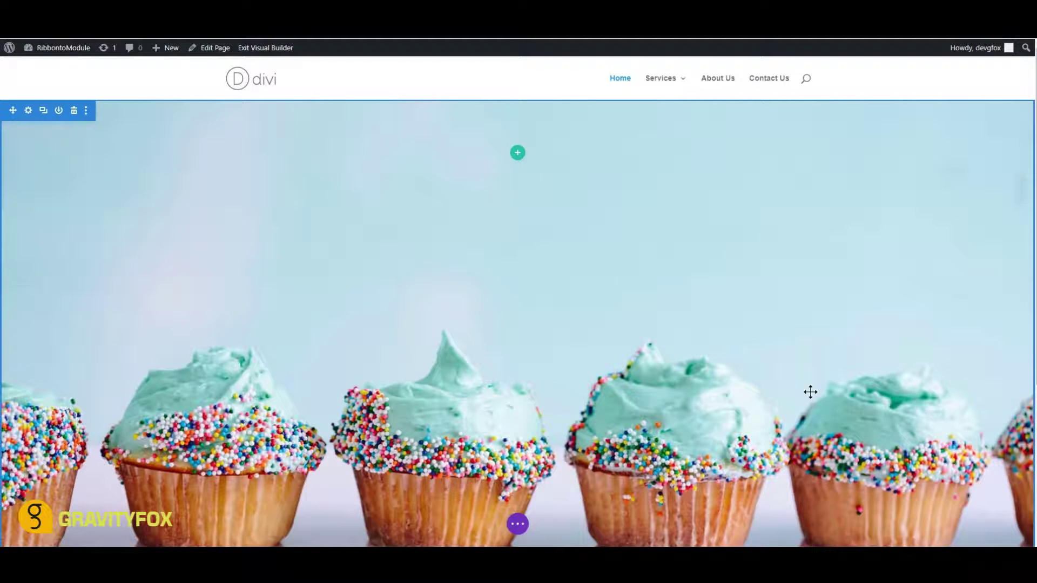
Save the Home page and exit the builder to the Pages list
click(518, 525)
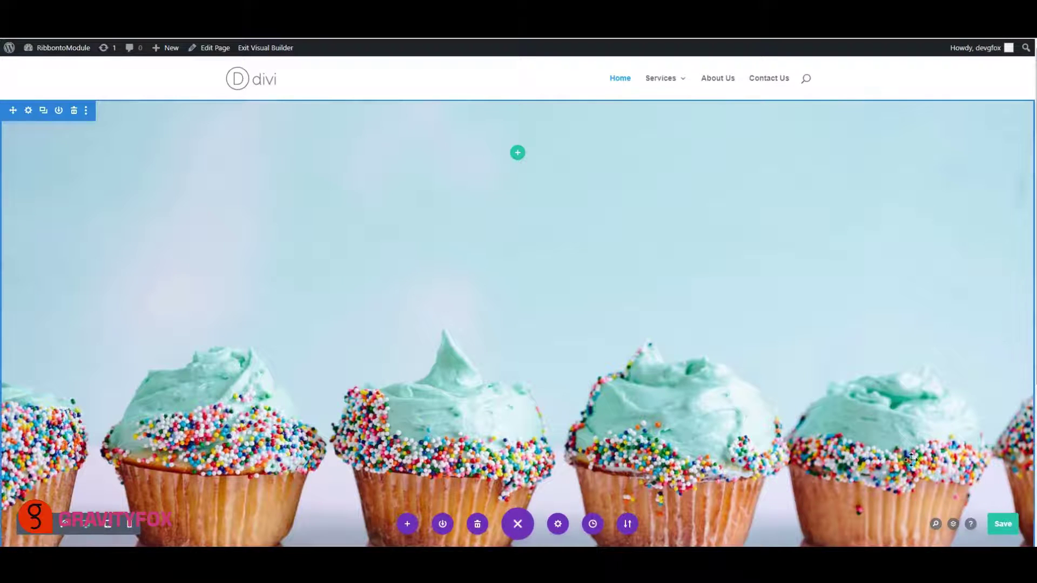
click(992, 522)
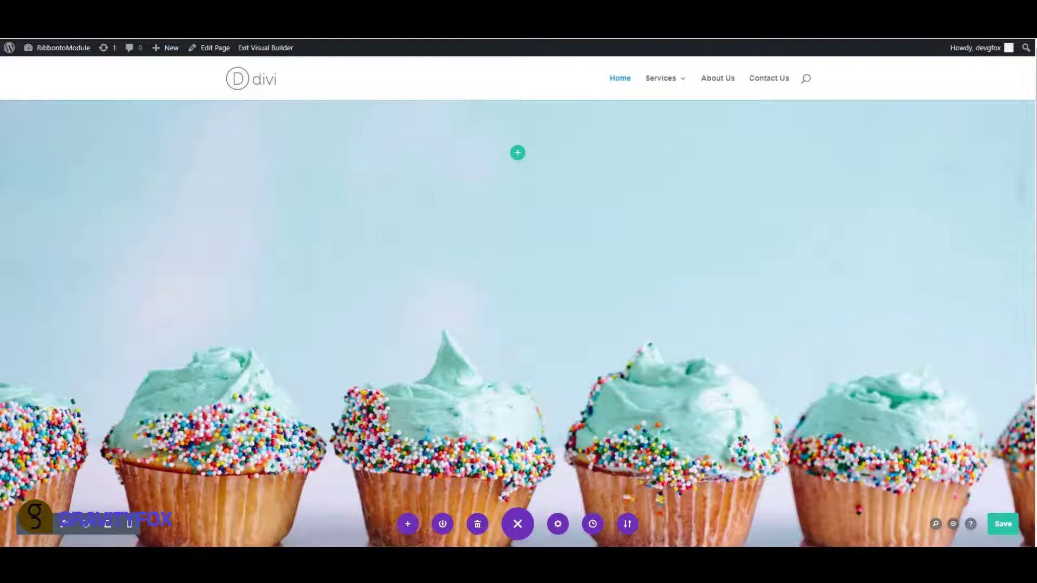
click(265, 48)
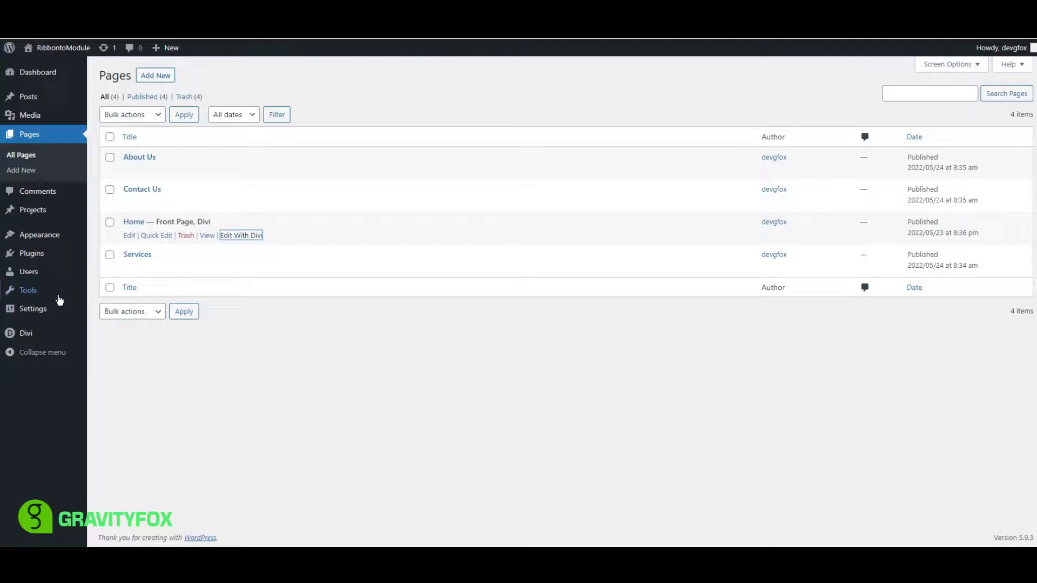
In the Customizer, set Header Format to Slide In, publish, and preview the menu
mouse_move(49, 301)
mouse_move(33, 238)
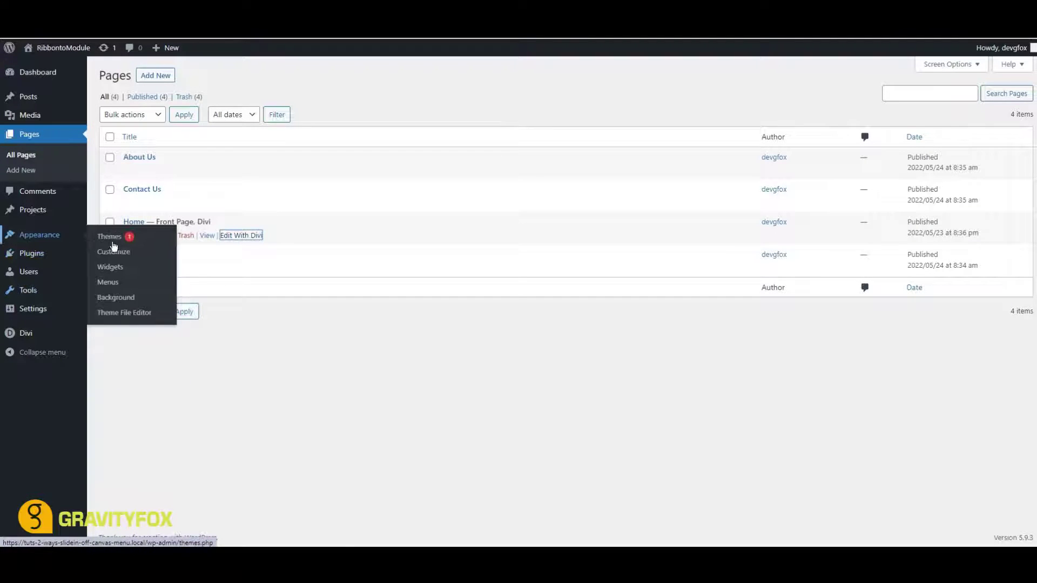
click(107, 255)
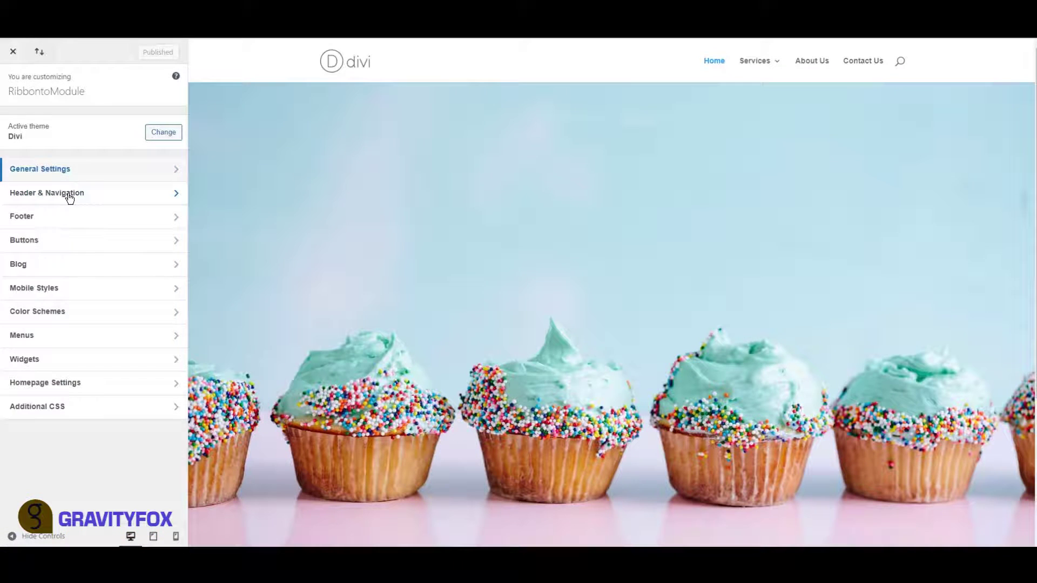
click(69, 196)
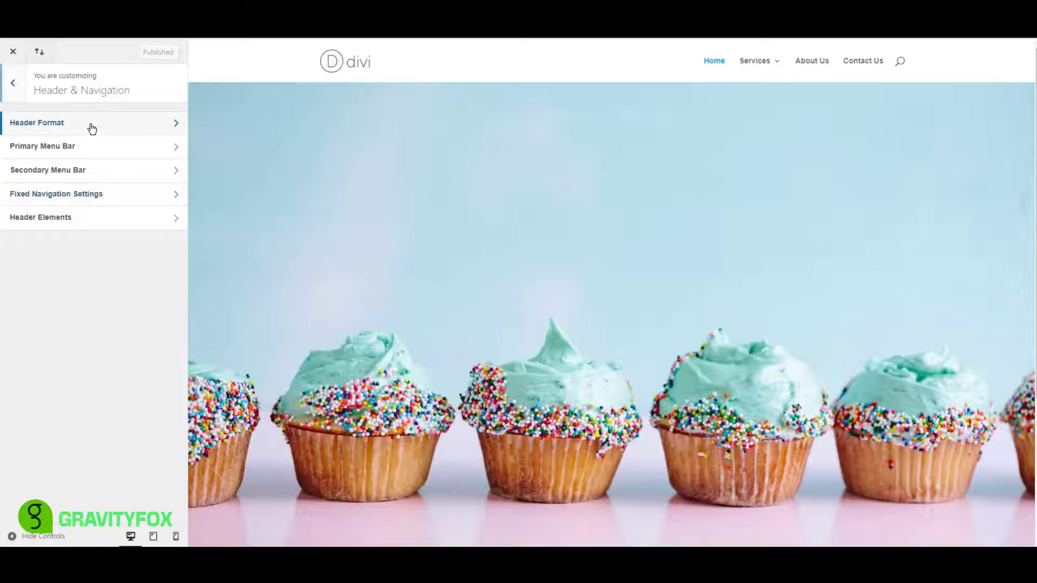
click(91, 128)
click(24, 145)
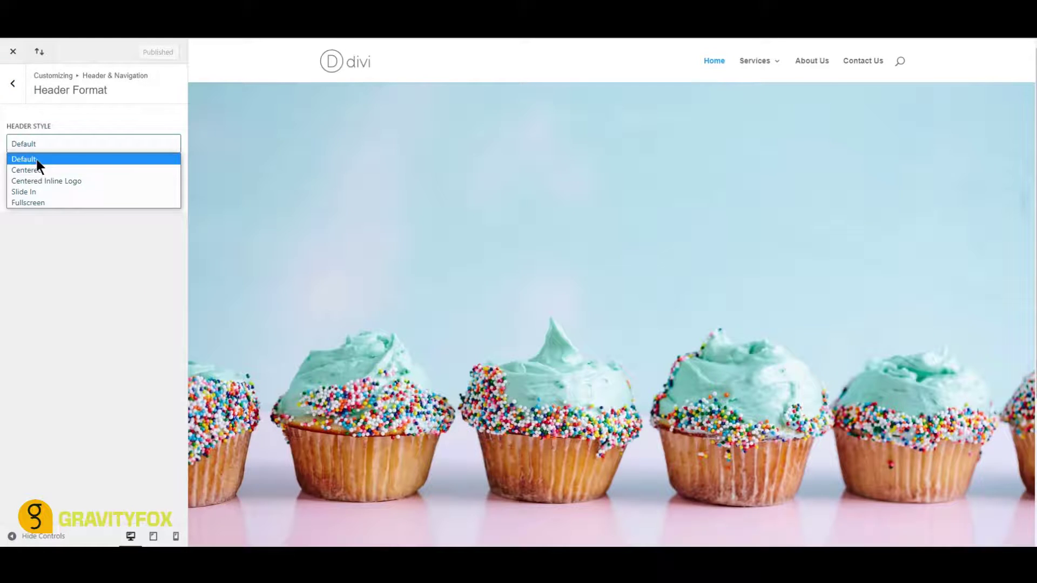
click(47, 190)
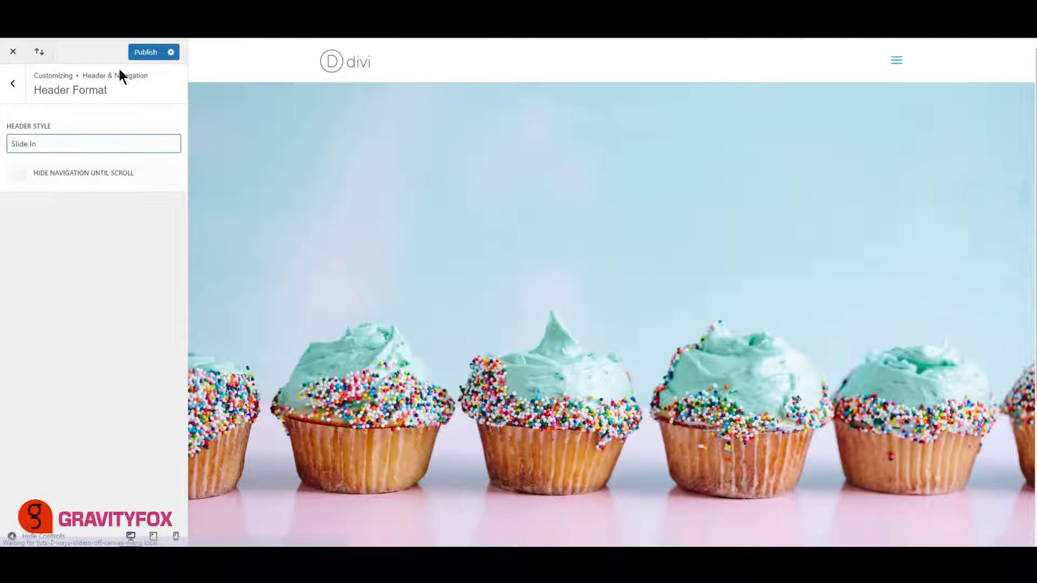
click(145, 52)
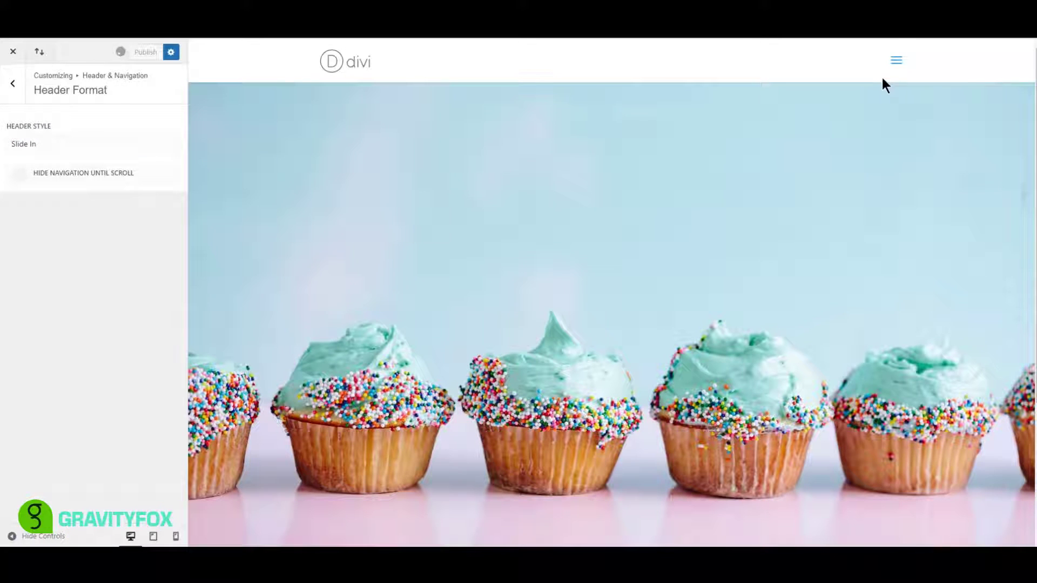
click(897, 62)
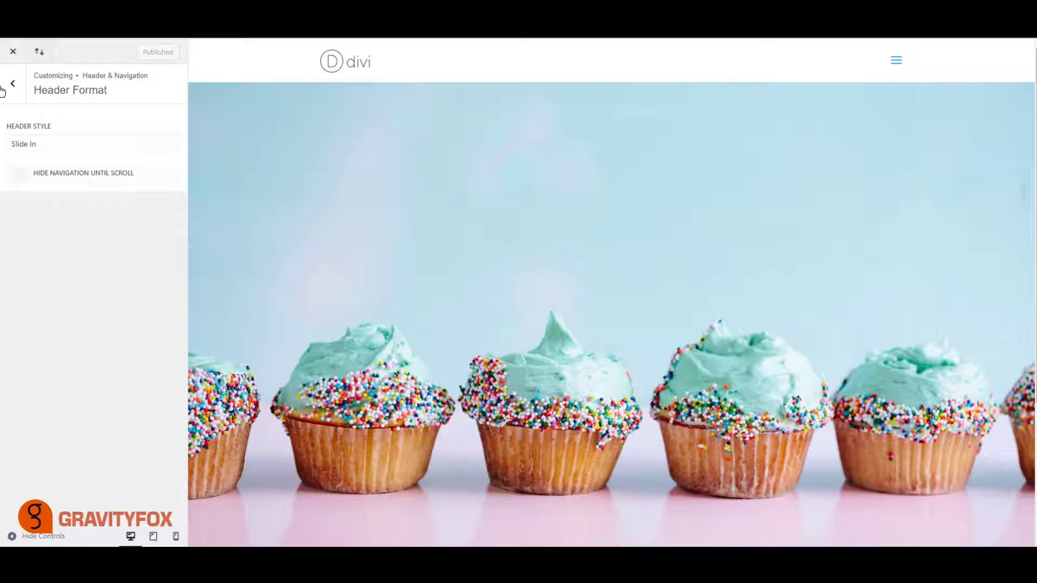
Set the slide-in menu background to purple #533e7a
click(13, 84)
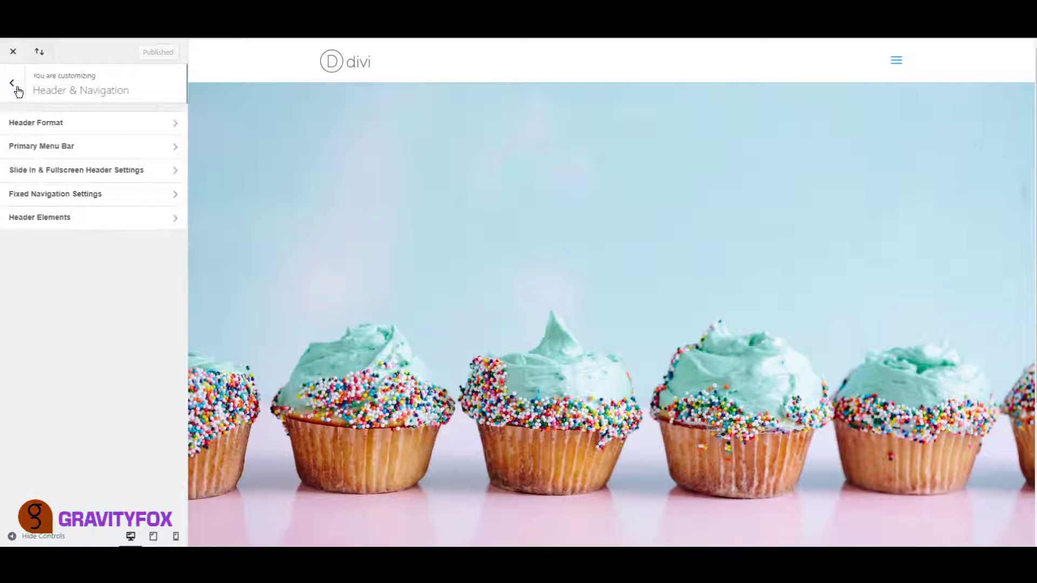
click(70, 173)
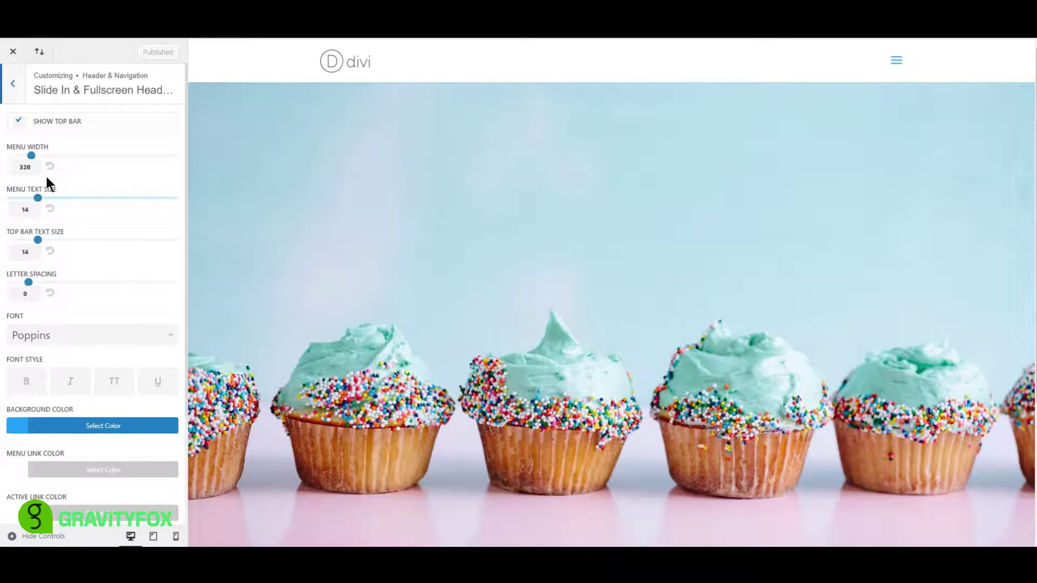
click(896, 60)
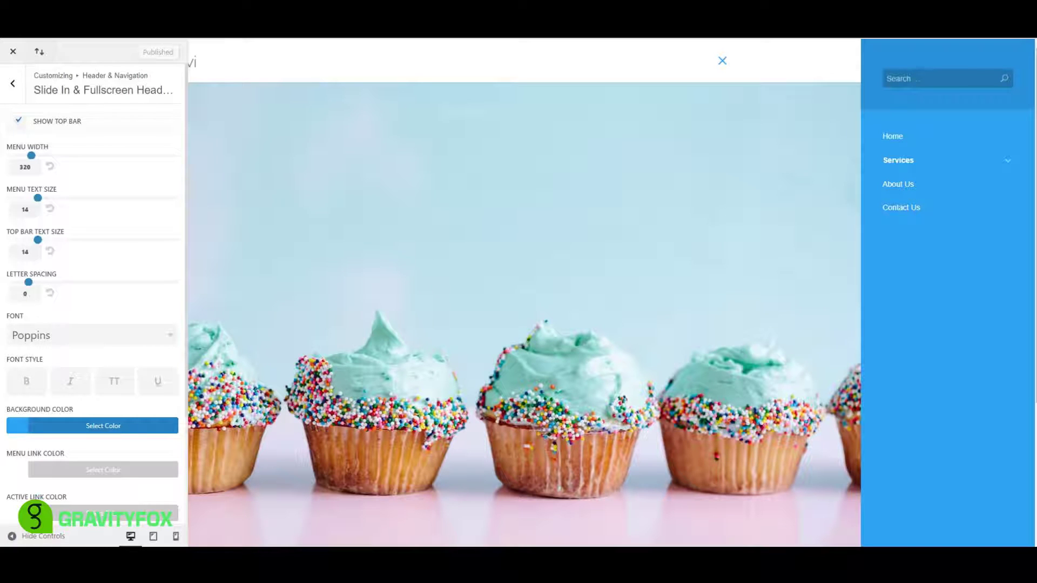
click(73, 426)
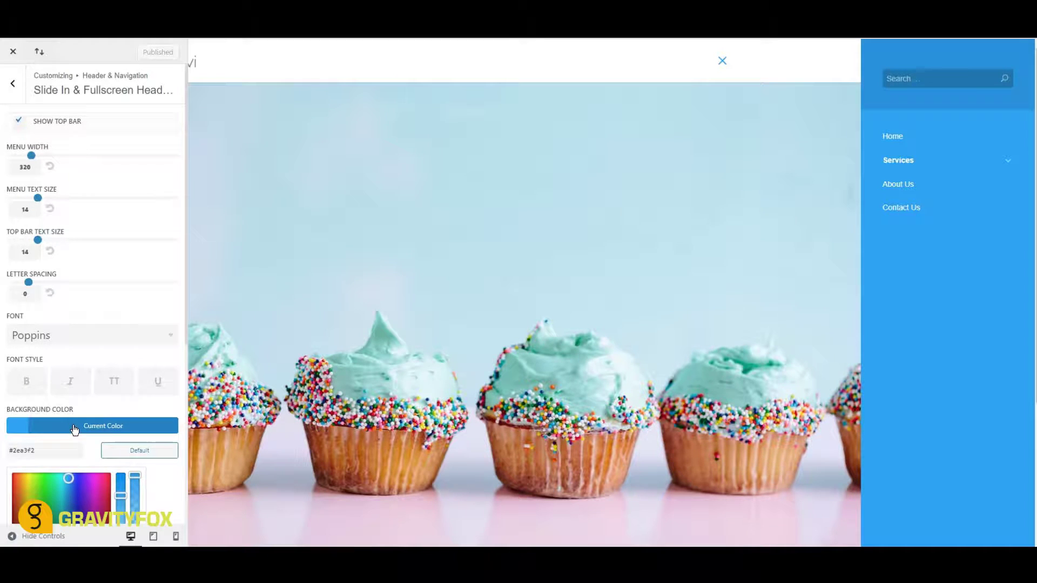
click(68, 450)
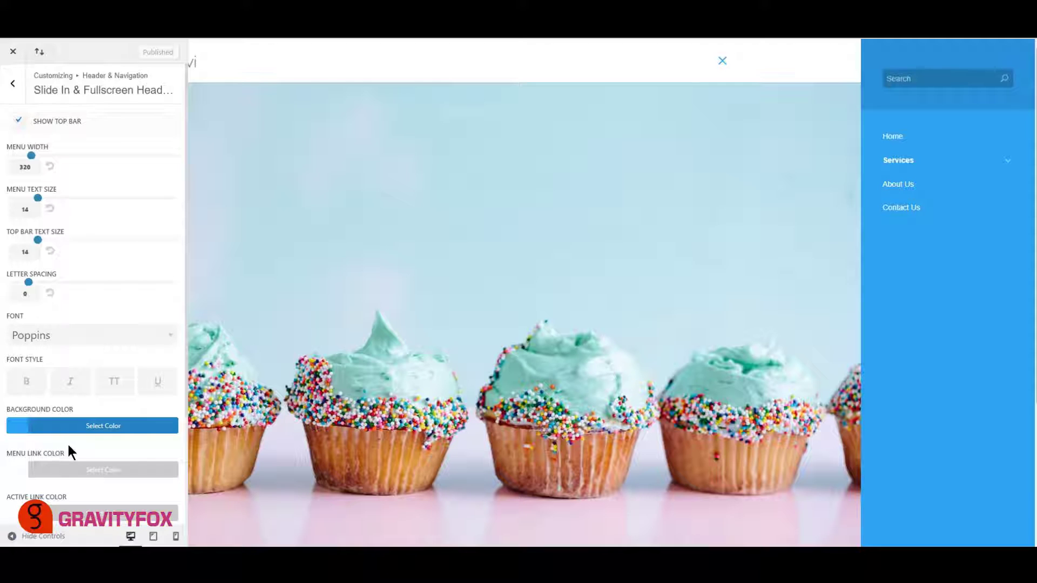
scroll(69, 448, down, 3)
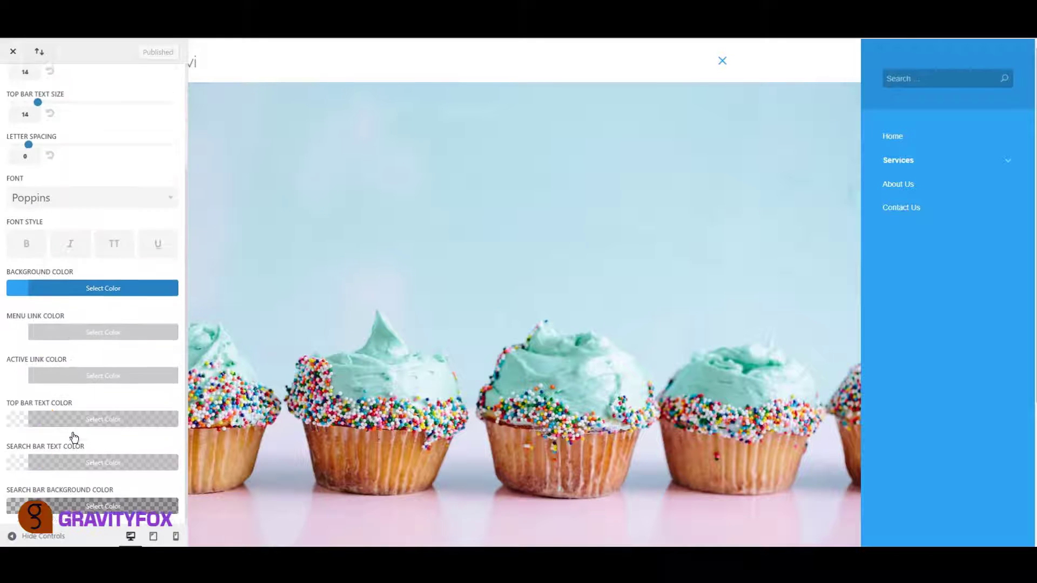
click(79, 288)
triple_click(30, 313)
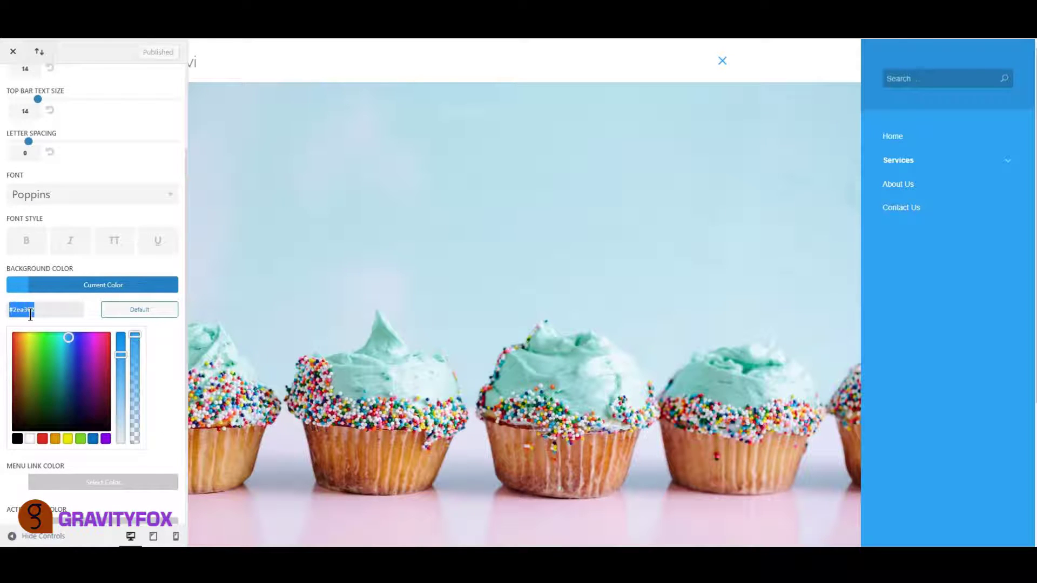
click(169, 346)
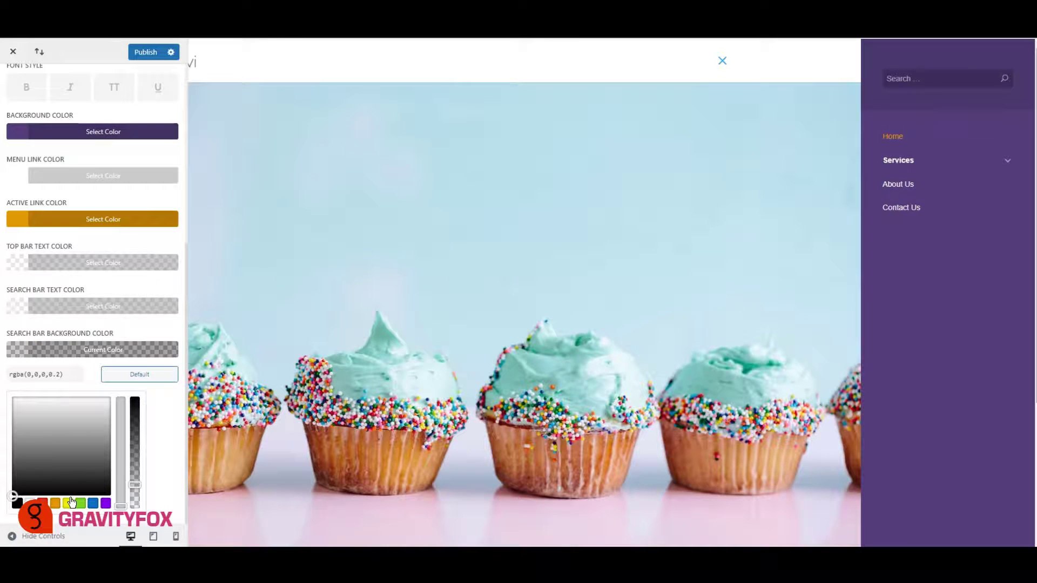
Give the search box an opaque white background and #533e7a text, then publish
click(13, 398)
drag(134, 485, 136, 396)
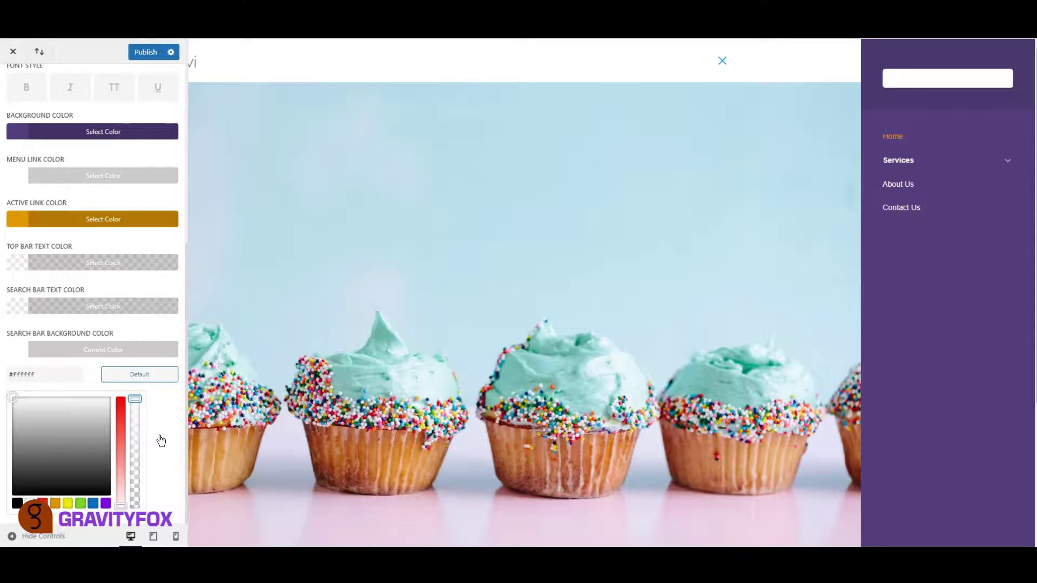
click(92, 306)
scroll(64, 378, up, 3)
triple_click(46, 484)
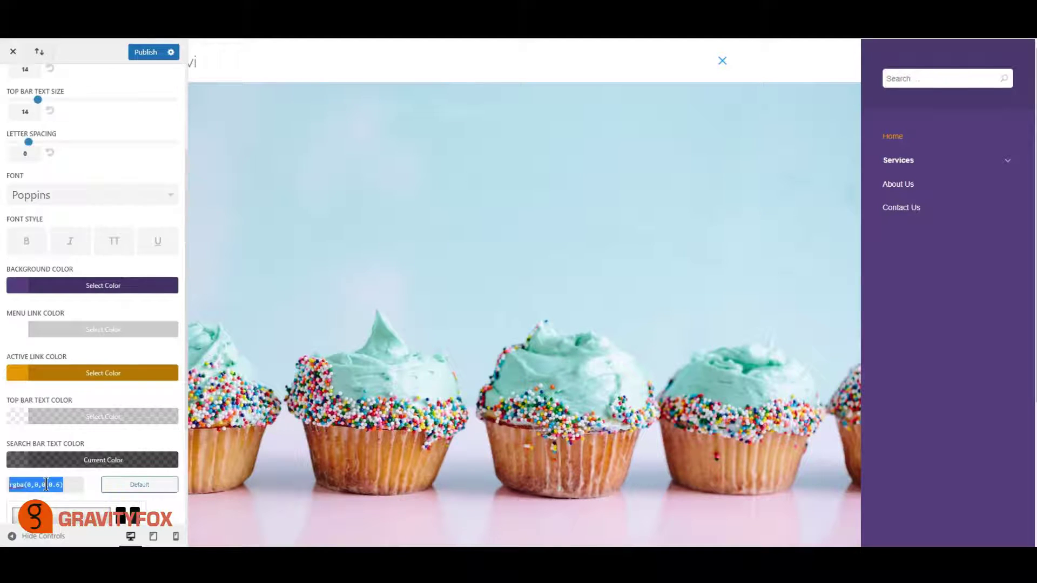
text(#533e7a)
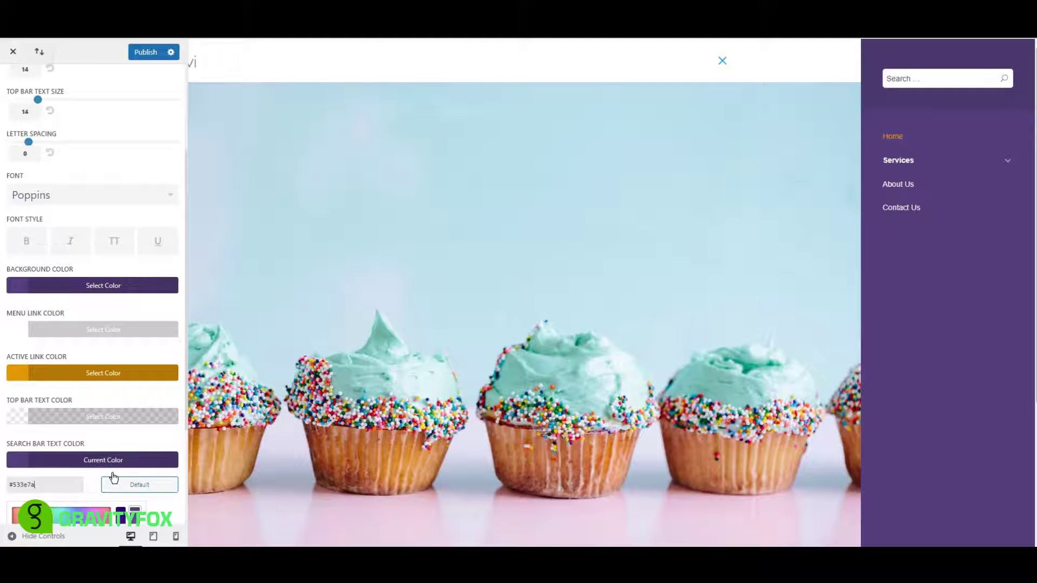
scroll(130, 399, down, 2)
click(147, 54)
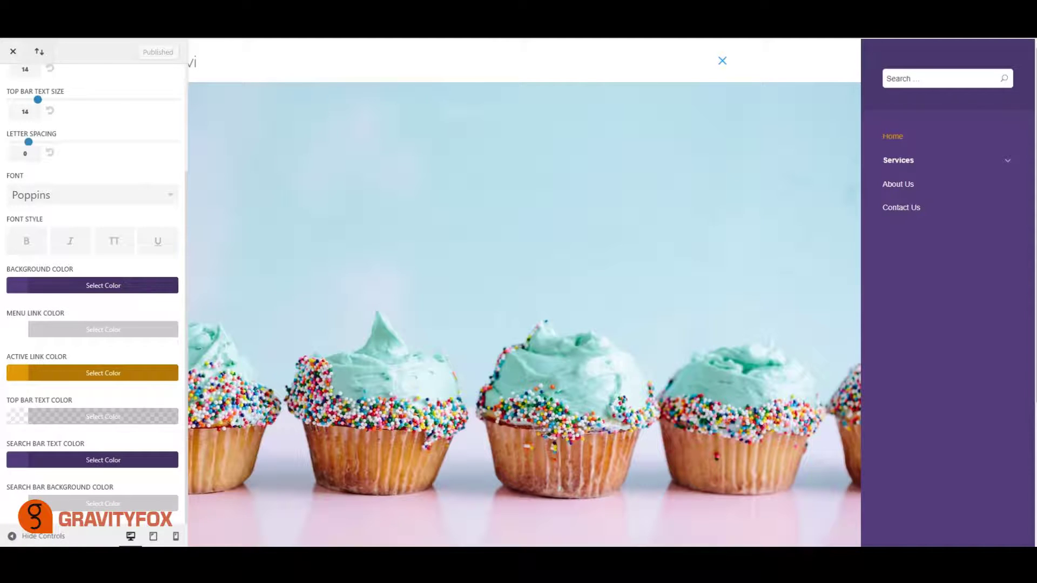
Return to the header sections and browse the effects, shape divider and bulk editing demos
scroll(86, 201, up, 3)
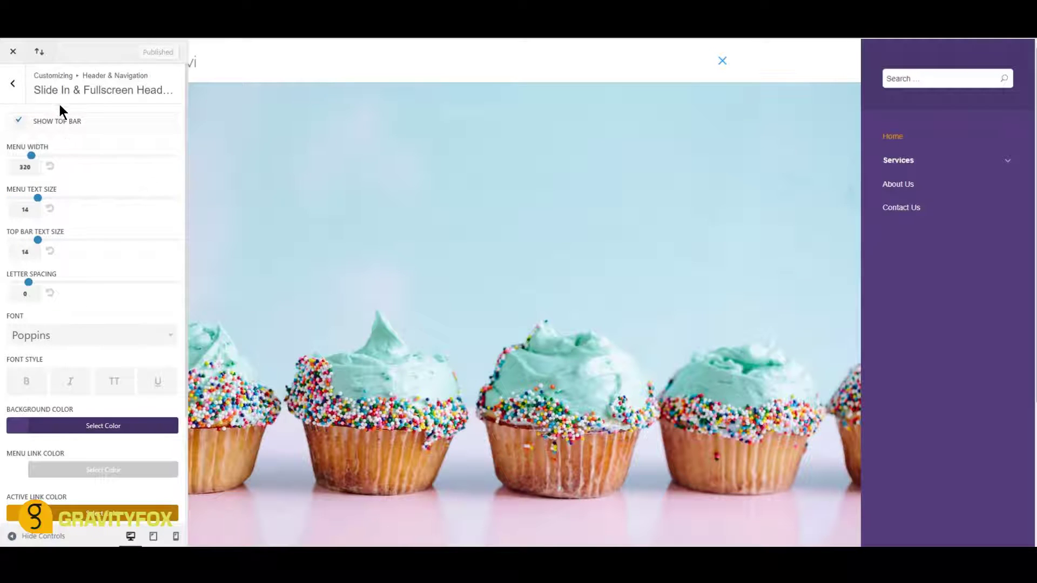
click(14, 86)
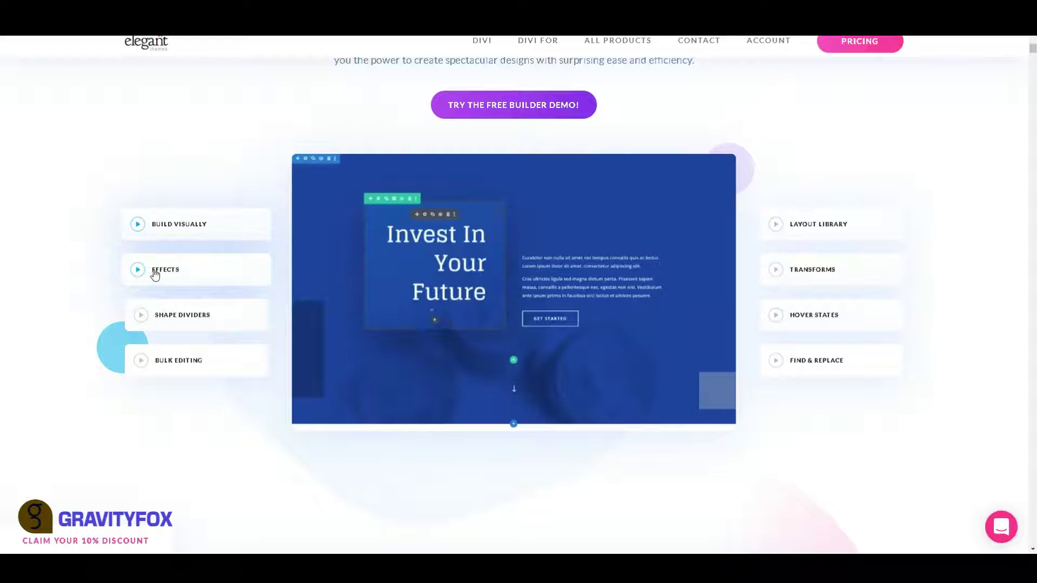
click(153, 273)
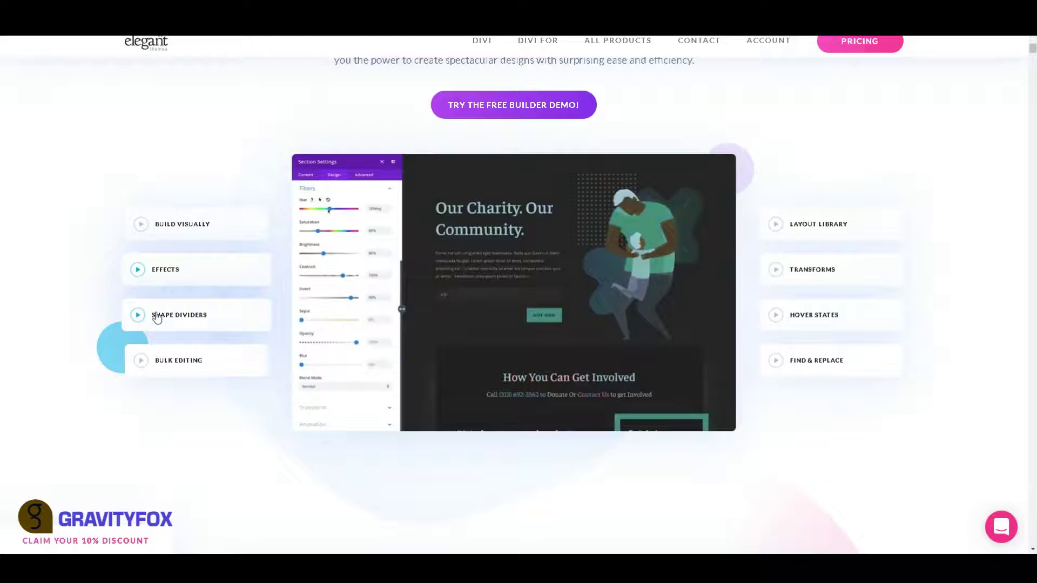
click(157, 316)
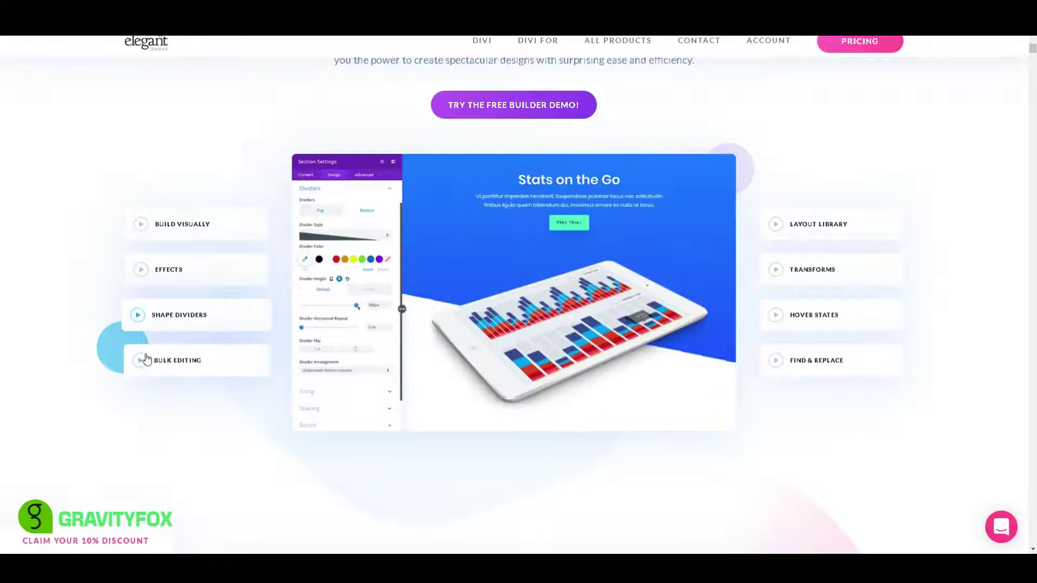
click(146, 359)
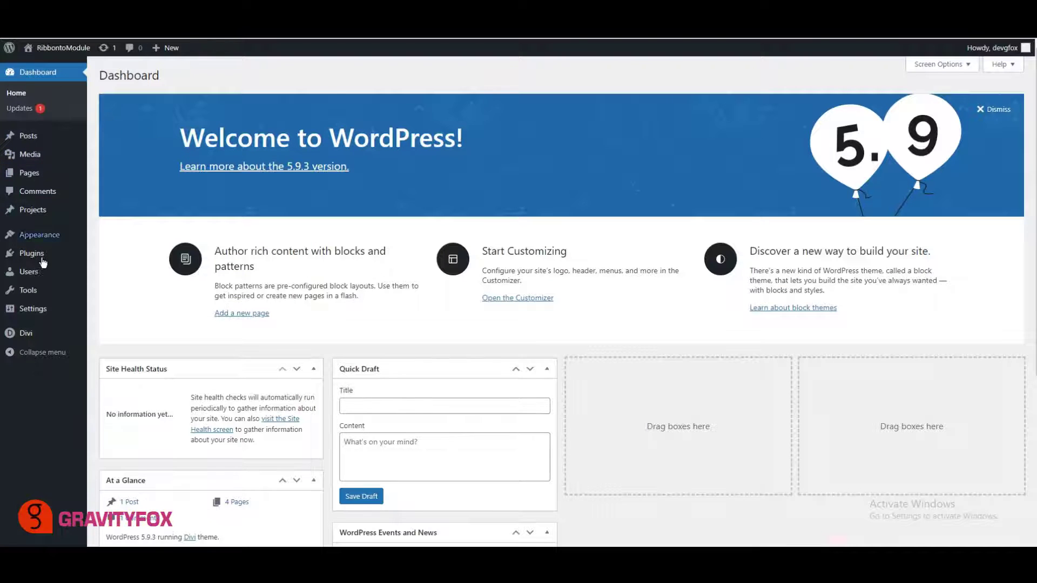
Add a new global header in the Divi Theme Builder and start building it
mouse_move(38, 332)
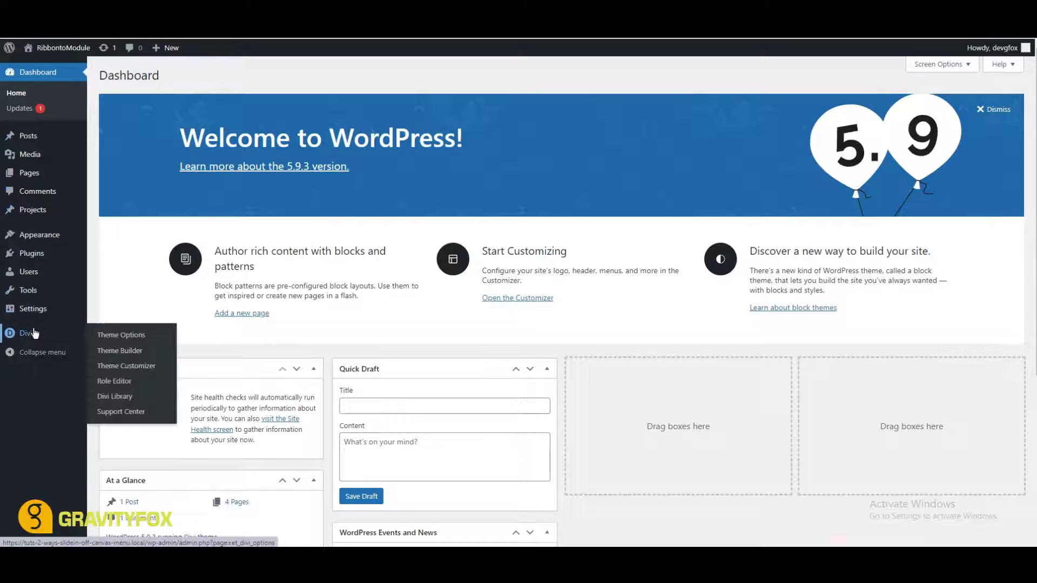
click(117, 352)
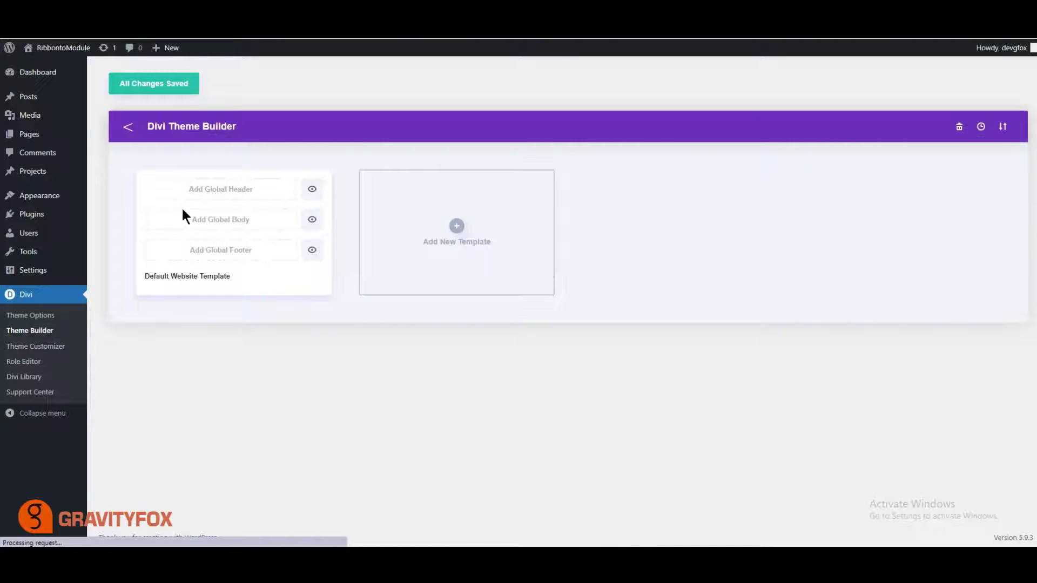
click(190, 192)
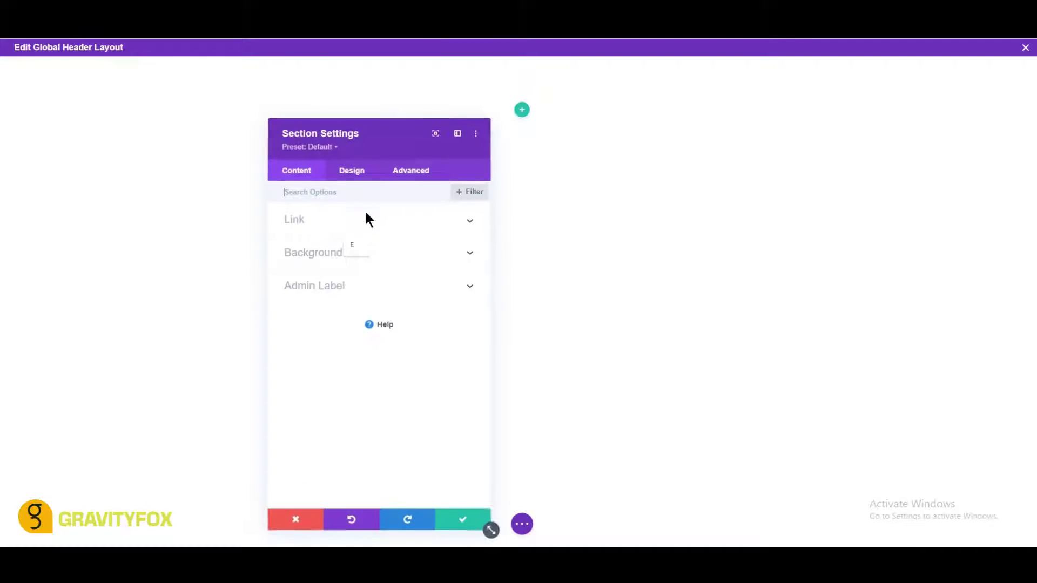
Give the header section a transparent background and 0px top and bottom padding
click(314, 255)
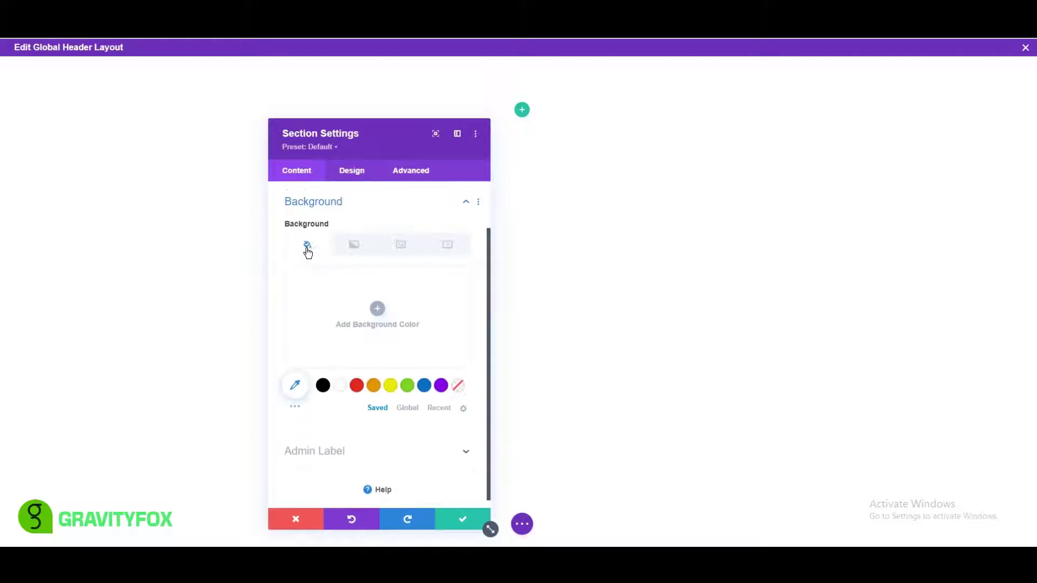
click(362, 351)
click(457, 381)
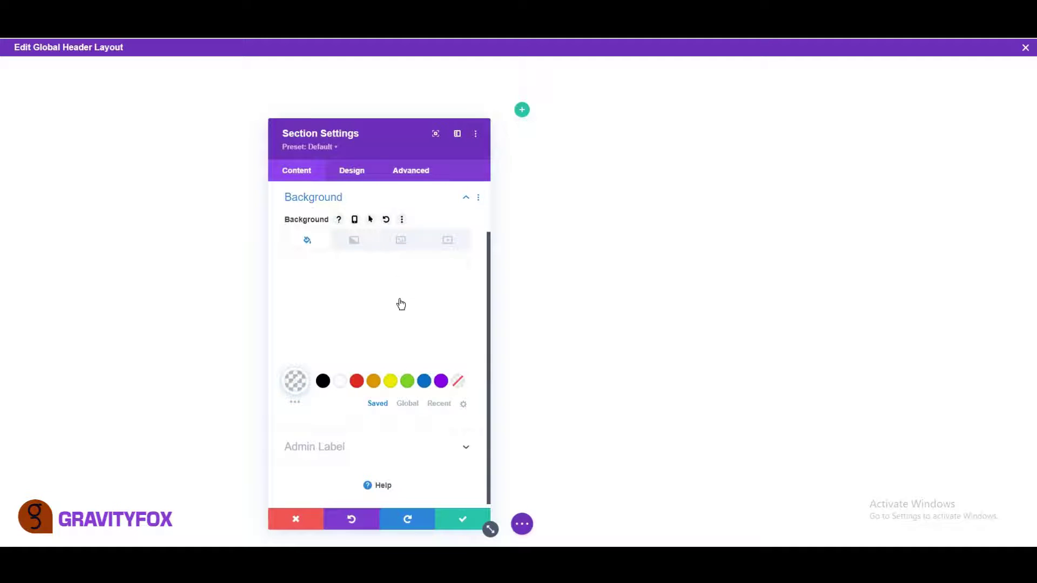
click(355, 171)
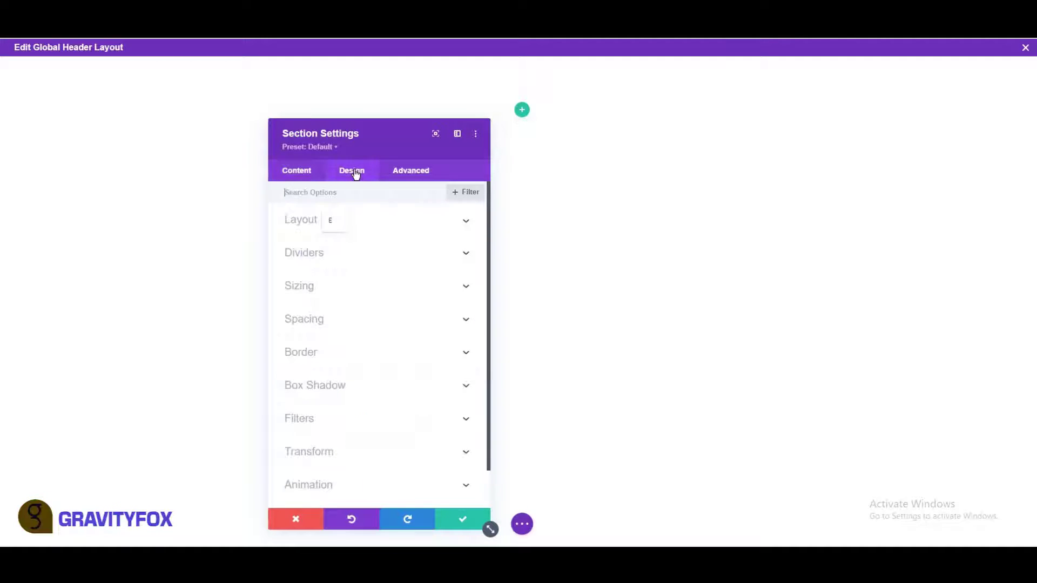
click(303, 320)
click(301, 291)
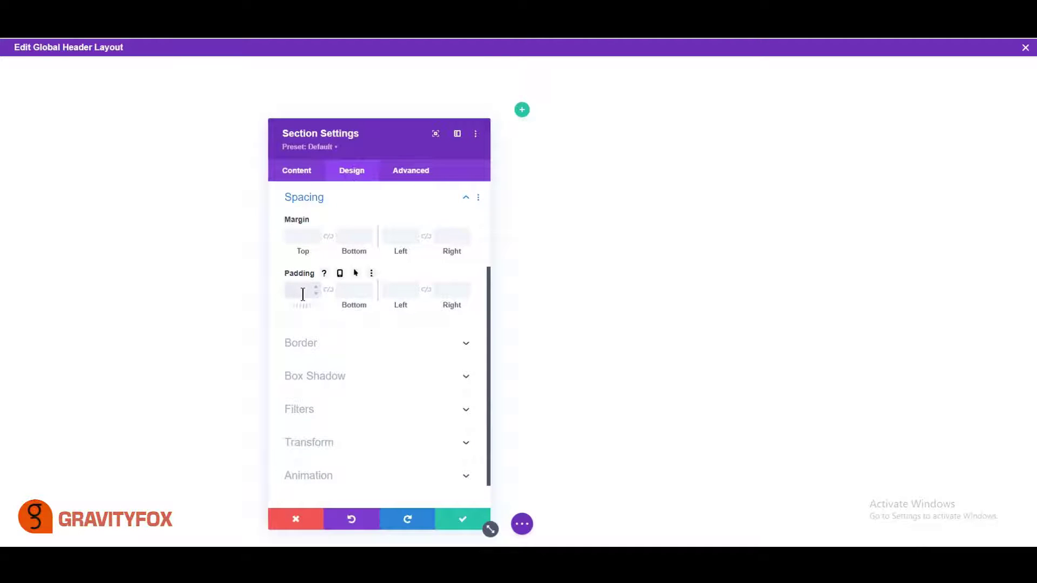
text(0px)
click(327, 290)
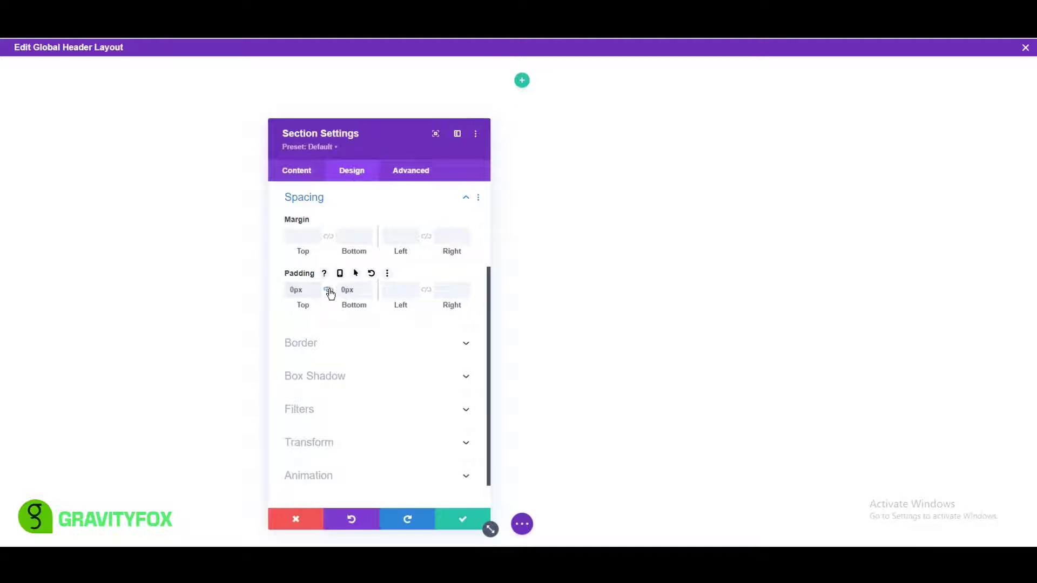
Make the section fixed-position at top centre and save its settings
click(411, 171)
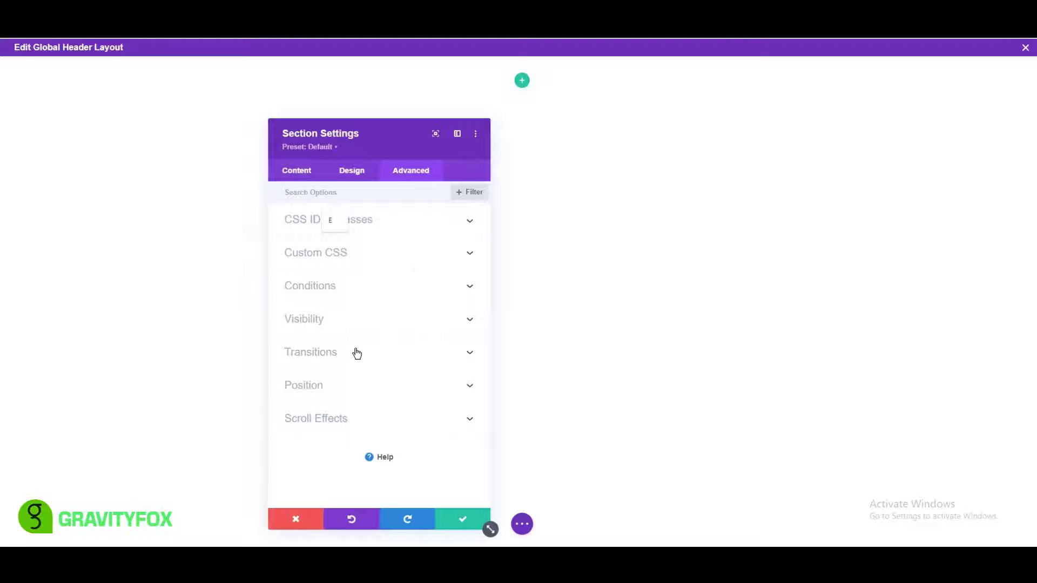
click(317, 385)
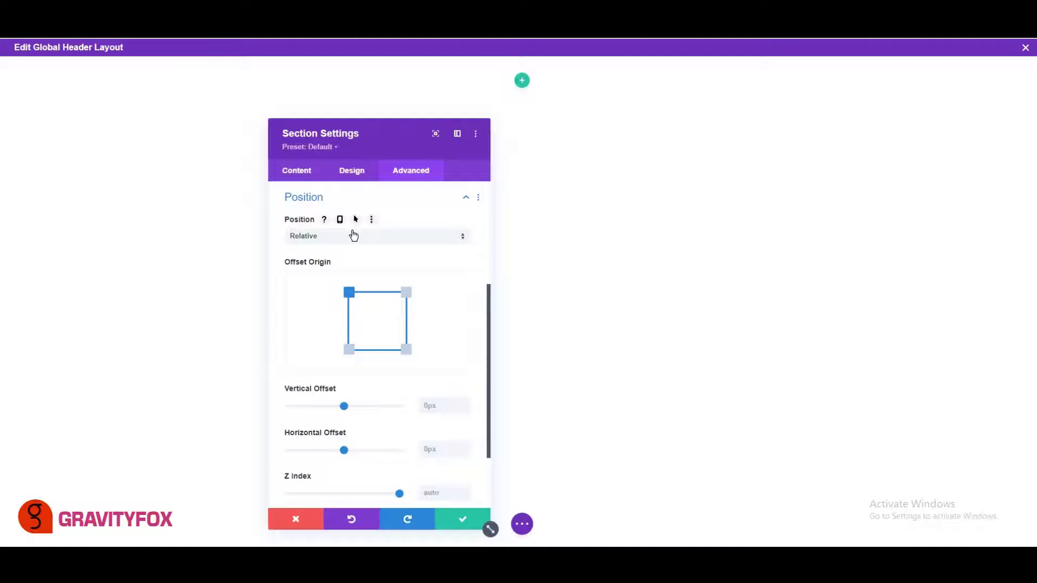
click(354, 235)
click(342, 301)
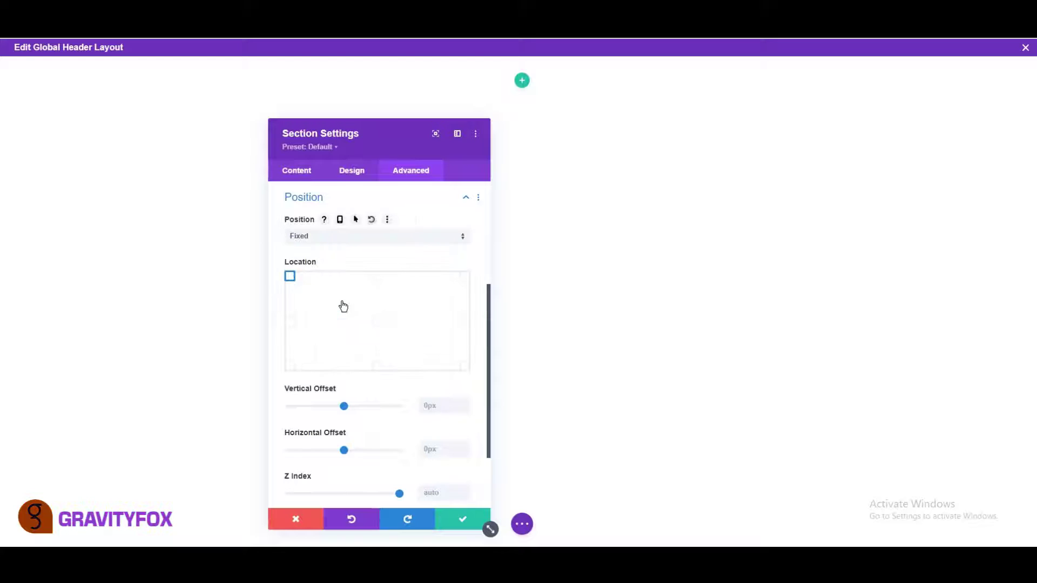
click(378, 277)
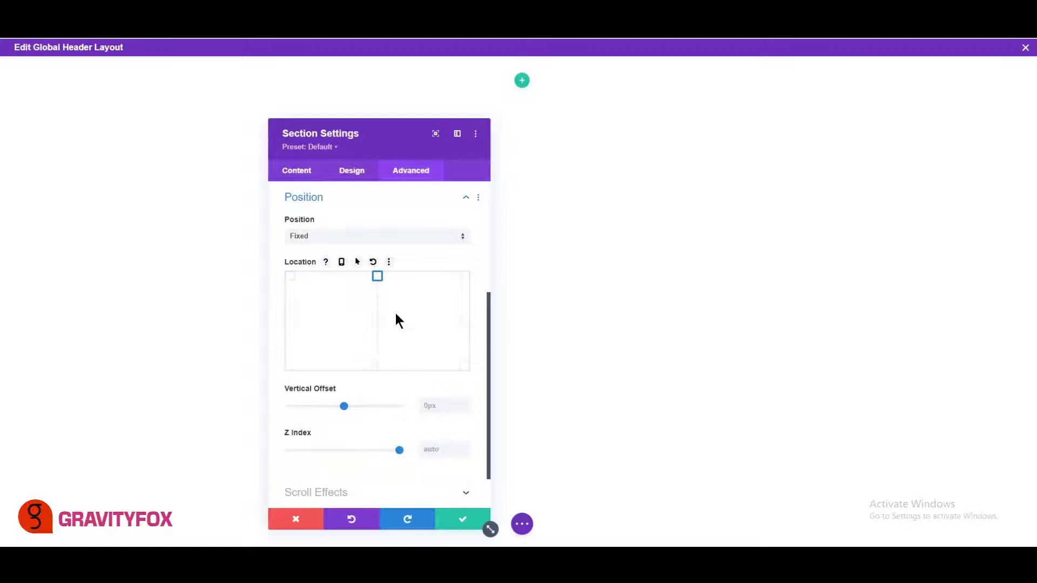
click(461, 521)
Add a quarter–half–quarter three-column row to the header
click(522, 81)
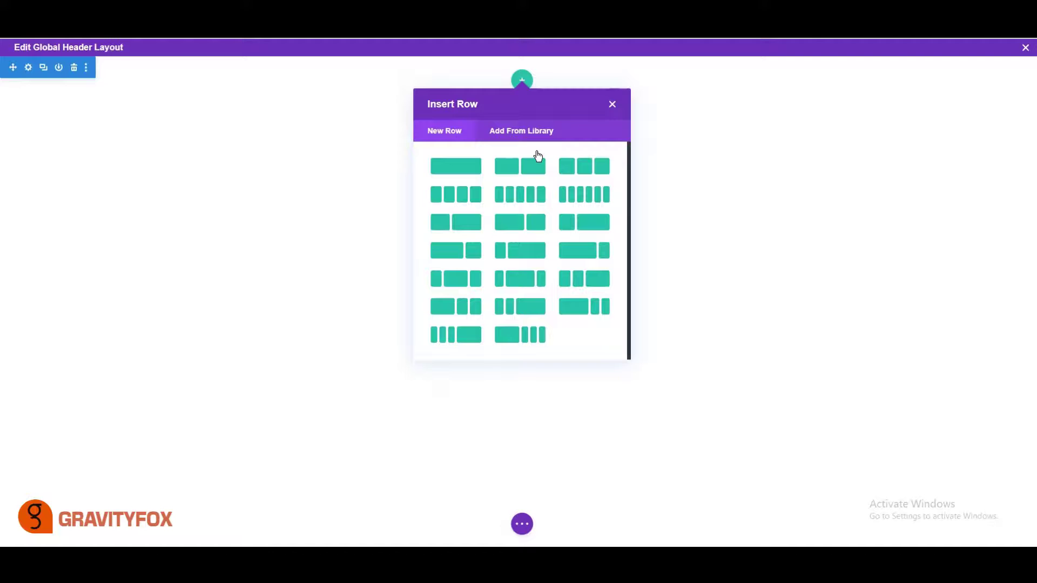
click(539, 278)
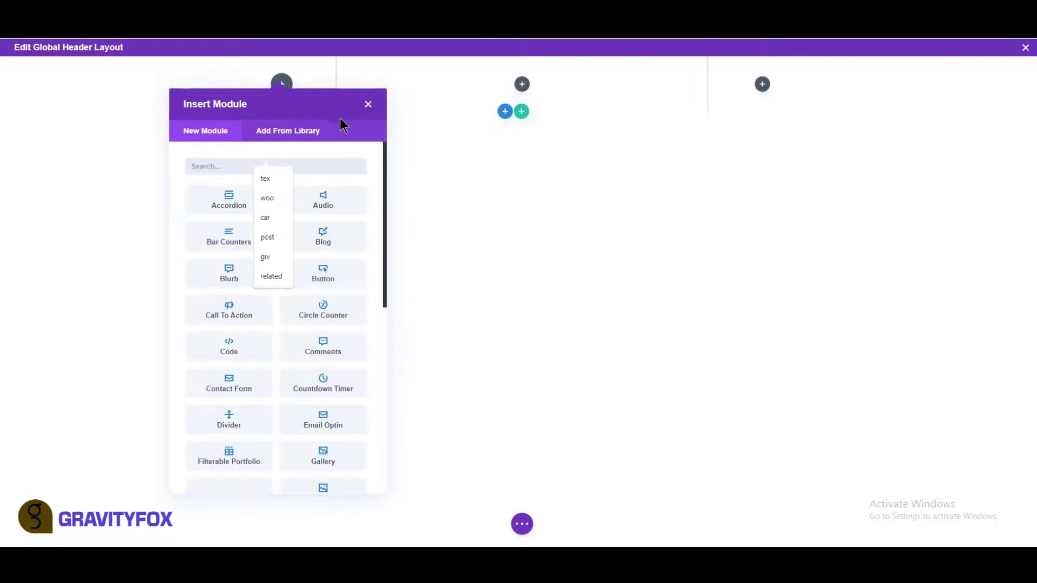
click(488, 260)
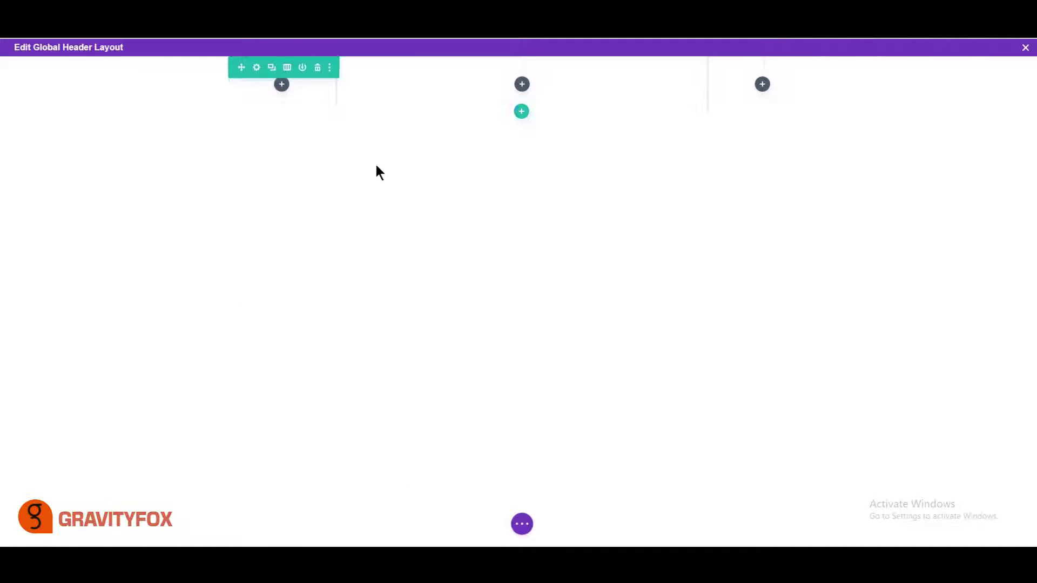
Set the row width to 98% and its max width to 100%
click(256, 69)
click(346, 171)
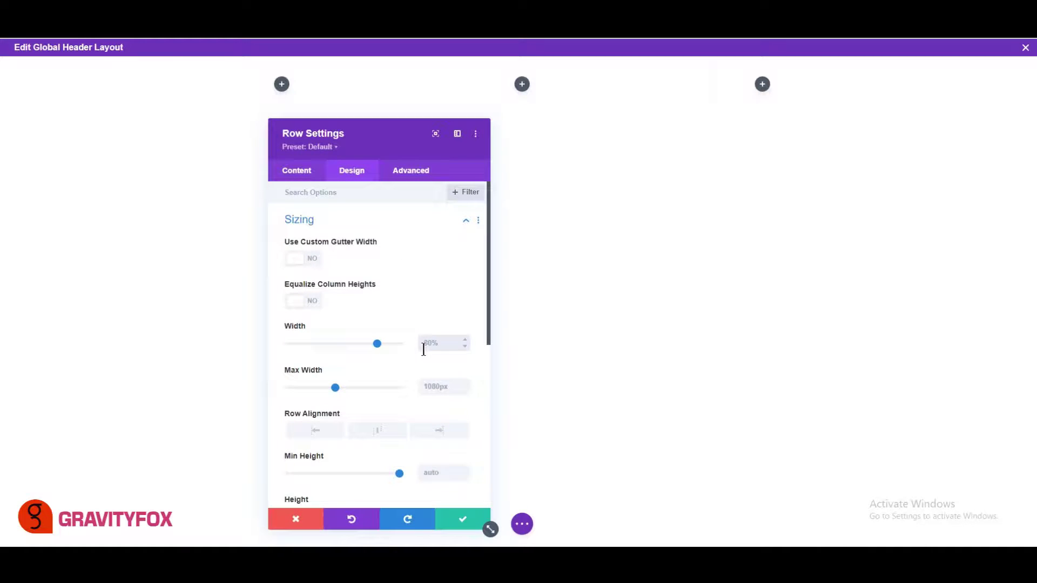
click(424, 350)
text(98)
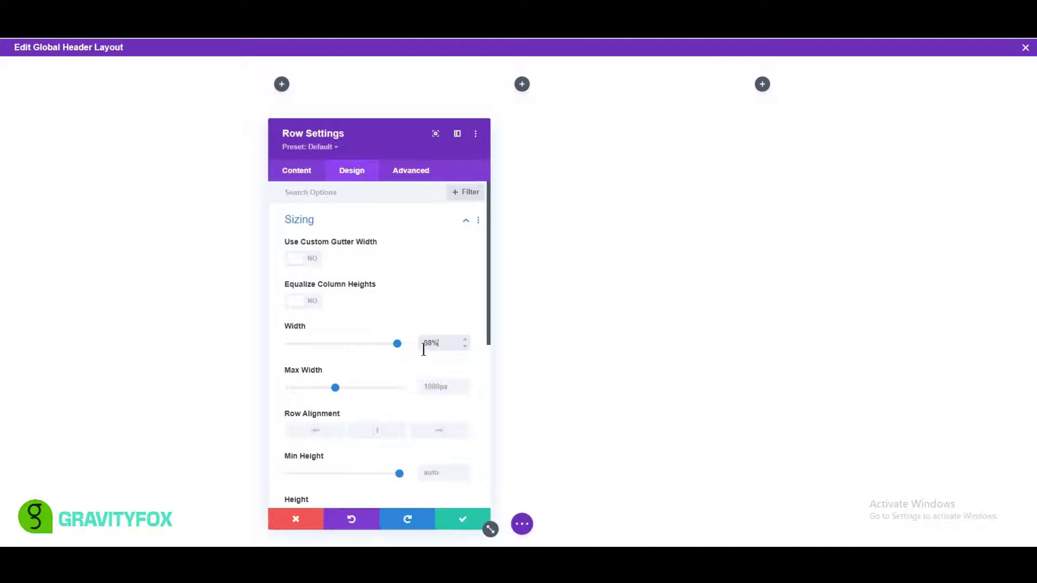
text(%)
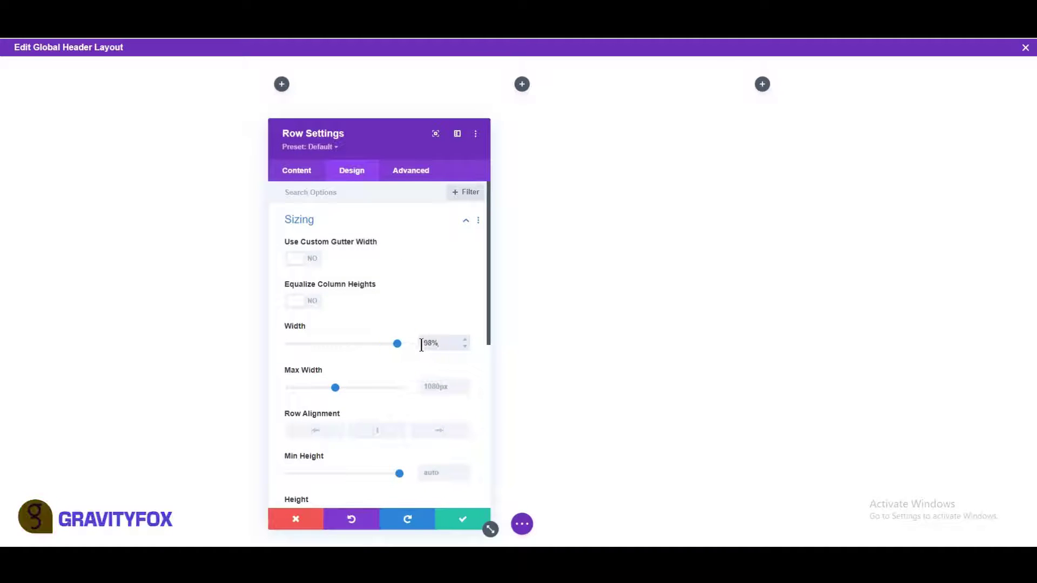
click(432, 382)
text(100)
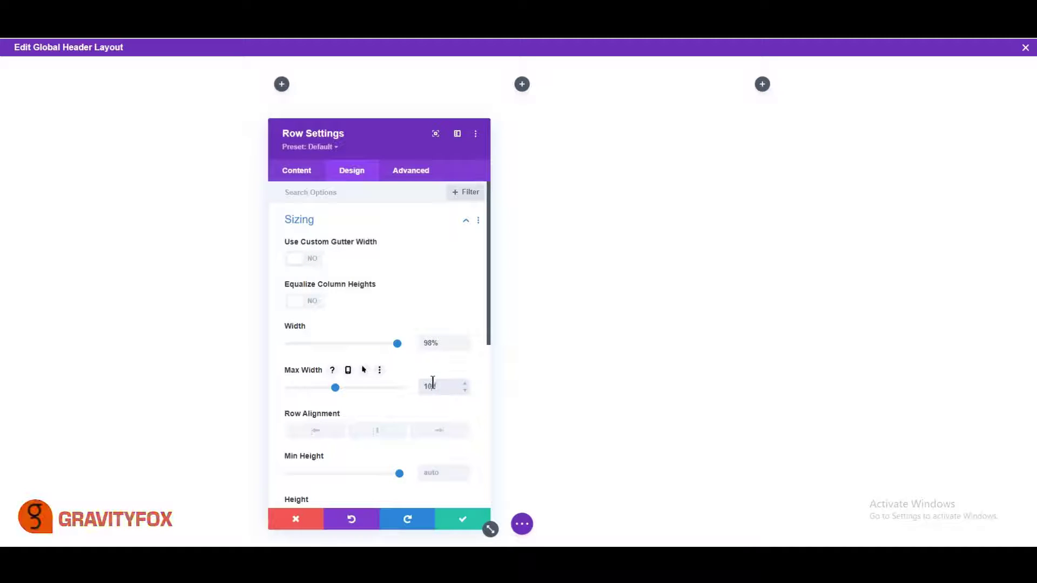
text(px)
key(BackSpace)
key(BackSpace)
key(BackSpace)
text(%)
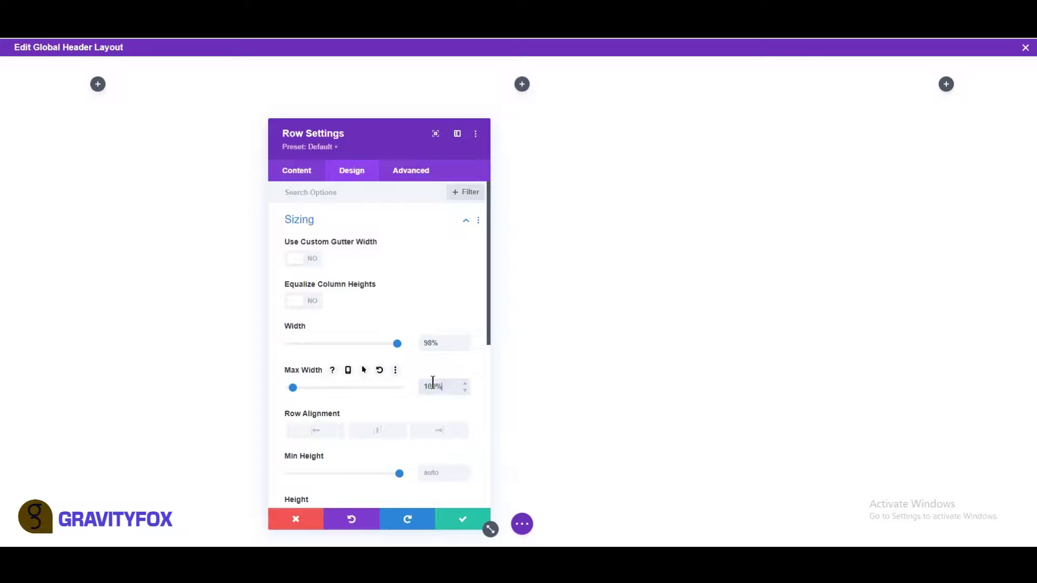
Set the row's top padding to 1% and bottom padding to 0px
scroll(329, 453, down, 3)
click(322, 439)
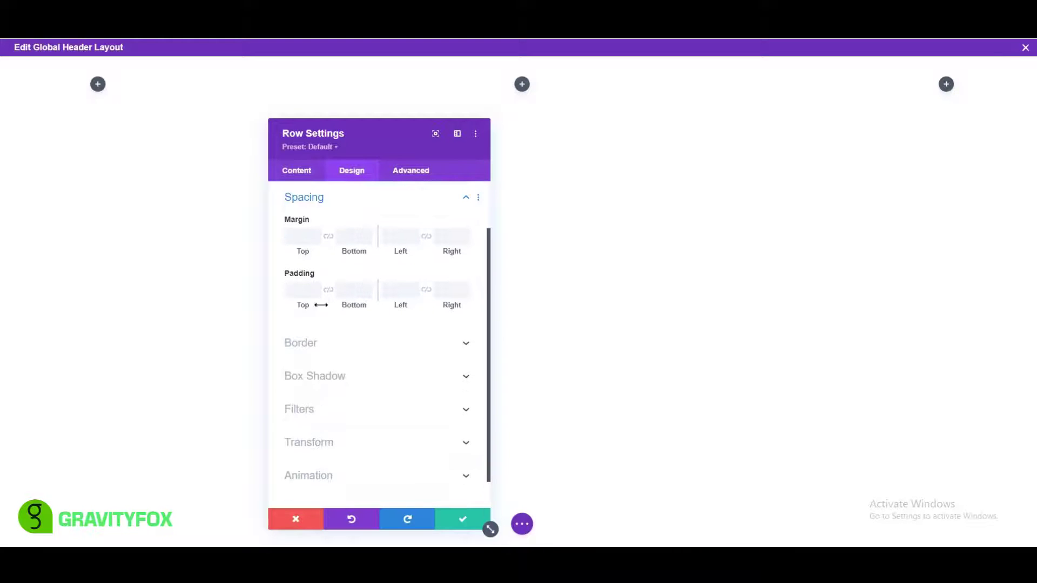
click(300, 291)
text(1)
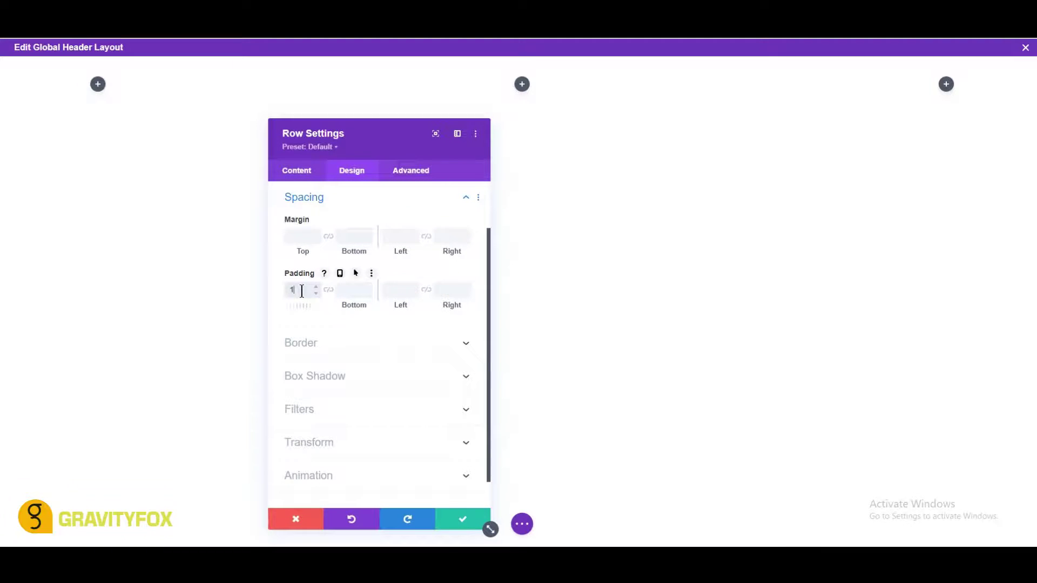
text(px)
key(BackSpace)
key(BackSpace)
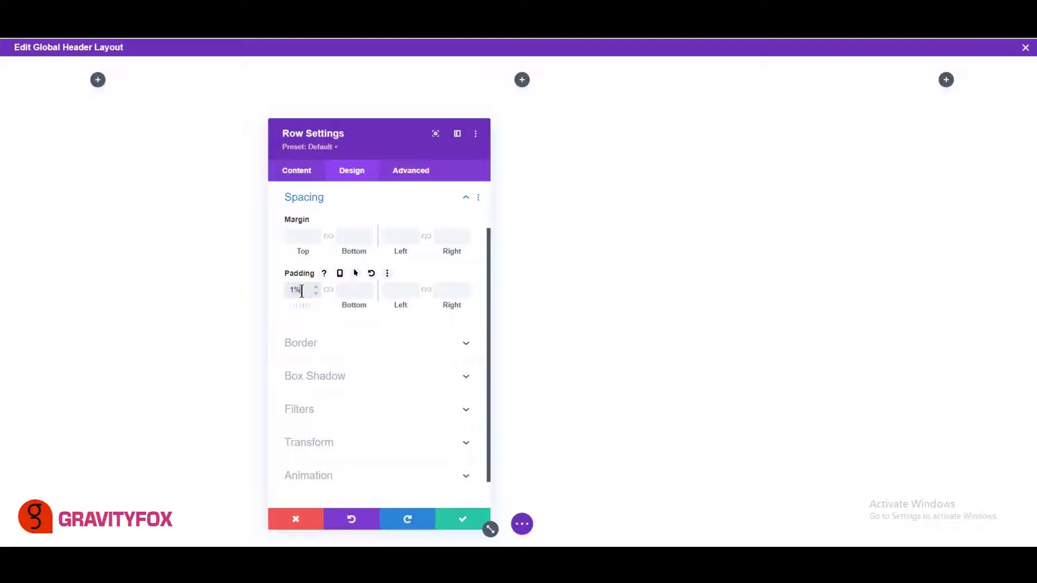
click(353, 291)
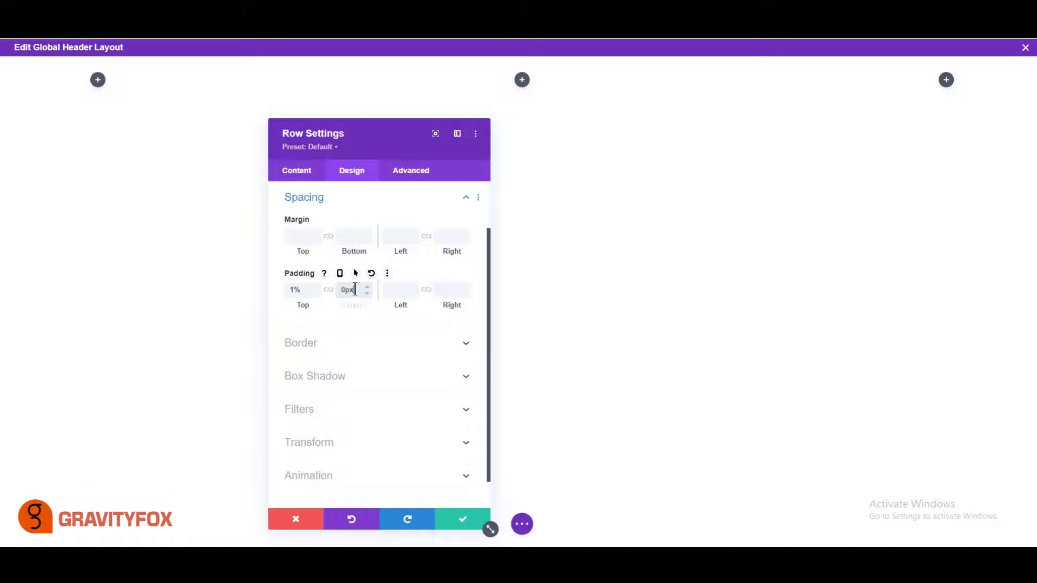
Add 'display: flex; align-items: center;' to the row's Main Element custom CSS
click(415, 169)
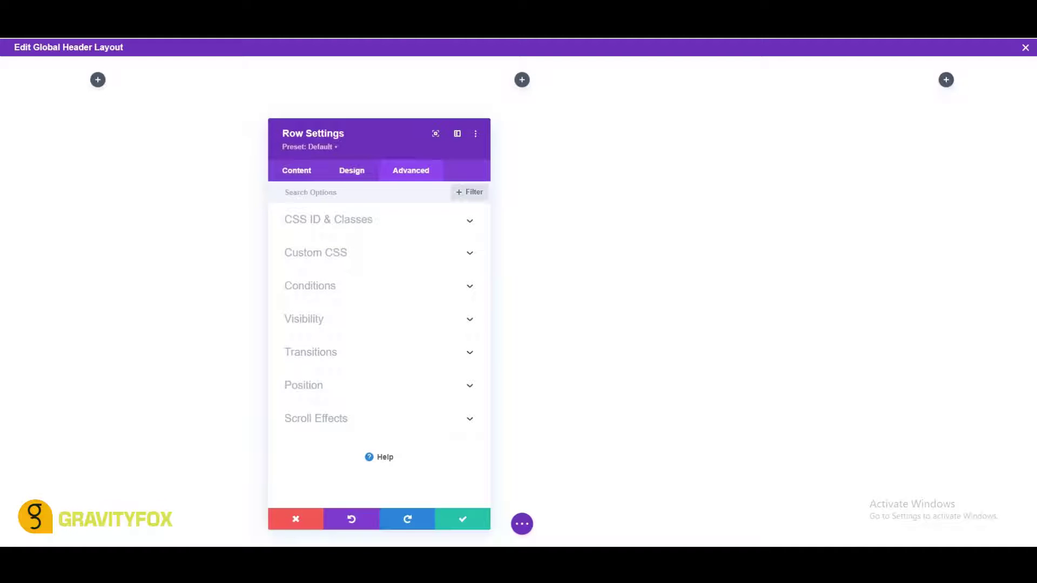
click(338, 254)
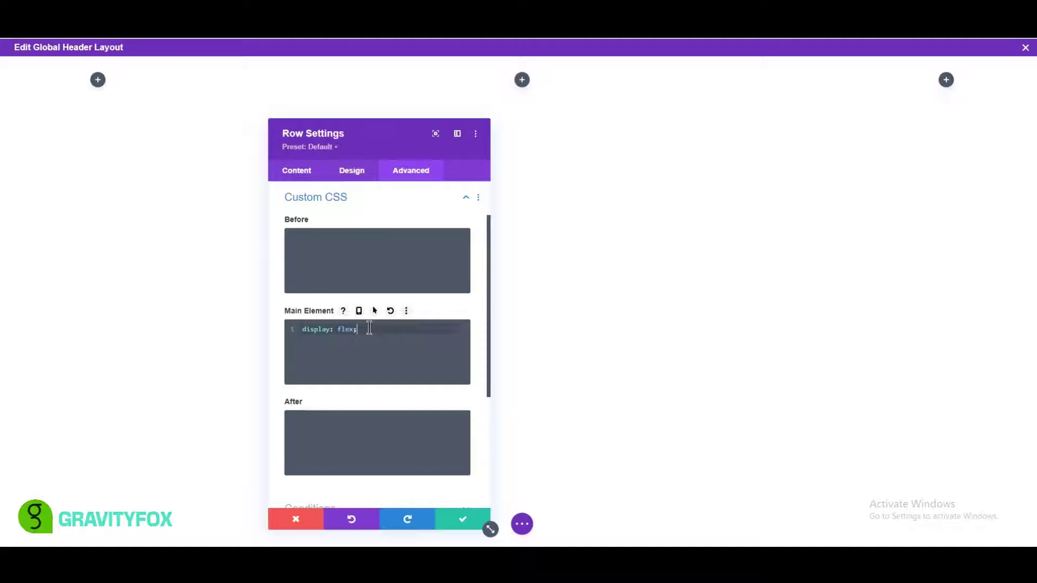
key(Return)
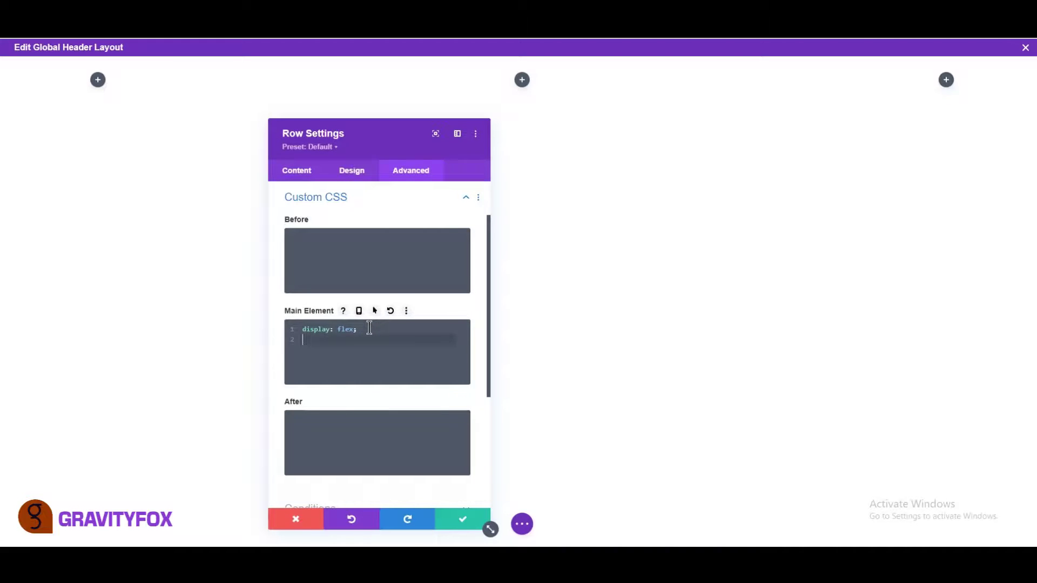
text(align-items: center;)
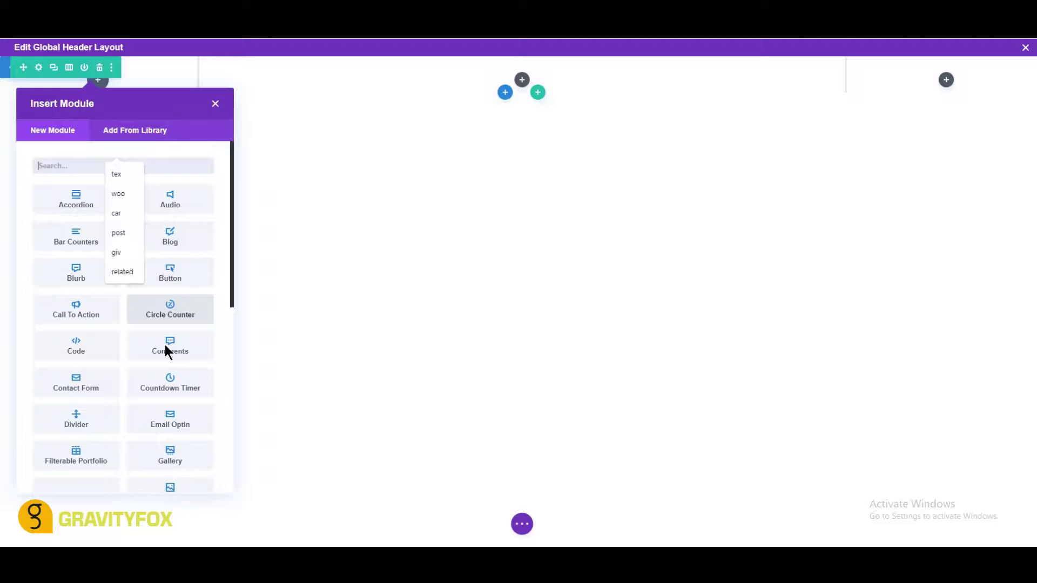
Add an Image module with the cupcake picture to the first column, sized to 16% width
scroll(164, 345, down, 3)
click(168, 338)
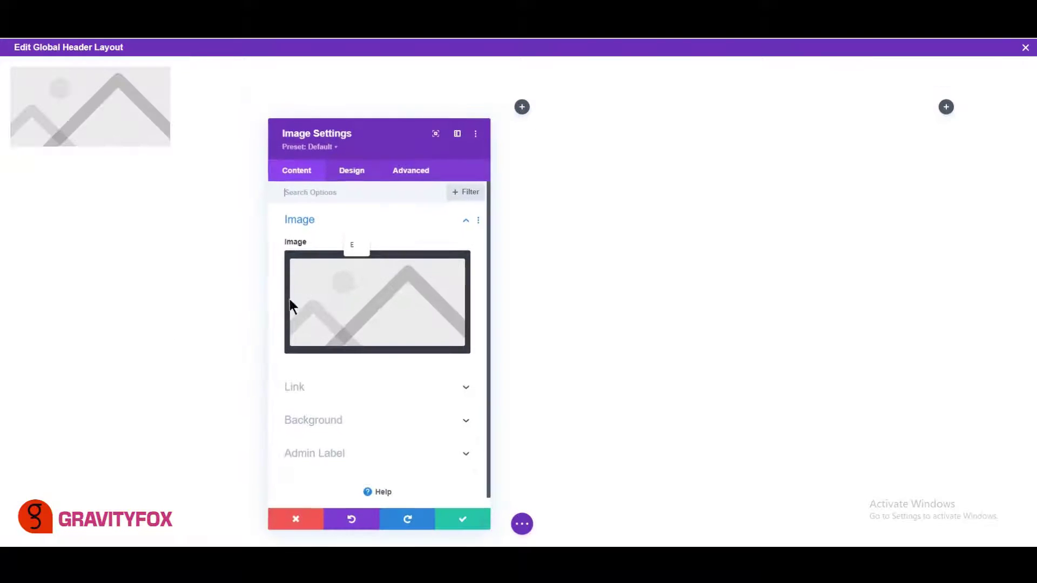
click(353, 307)
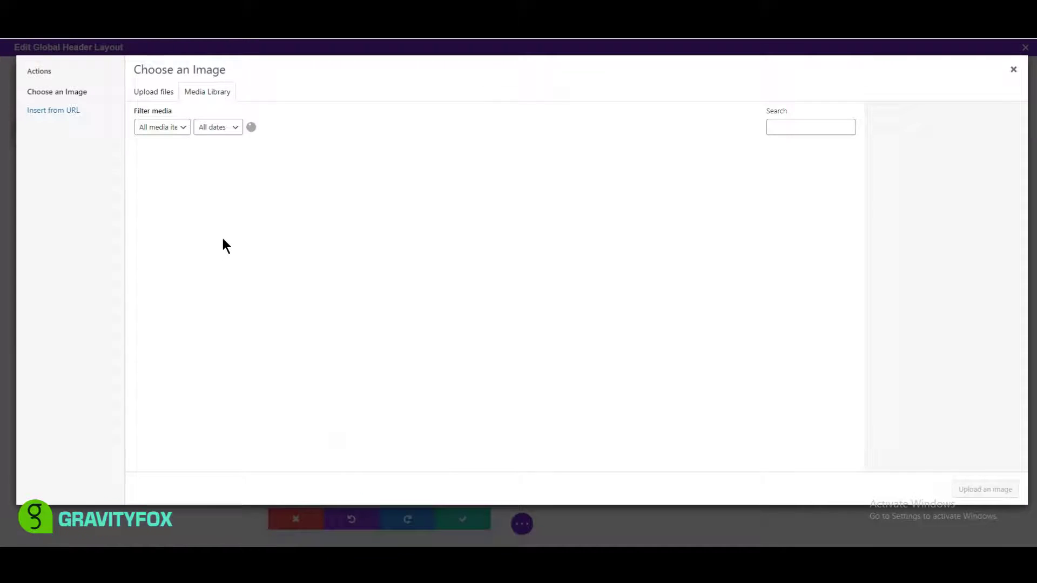
click(252, 181)
click(985, 489)
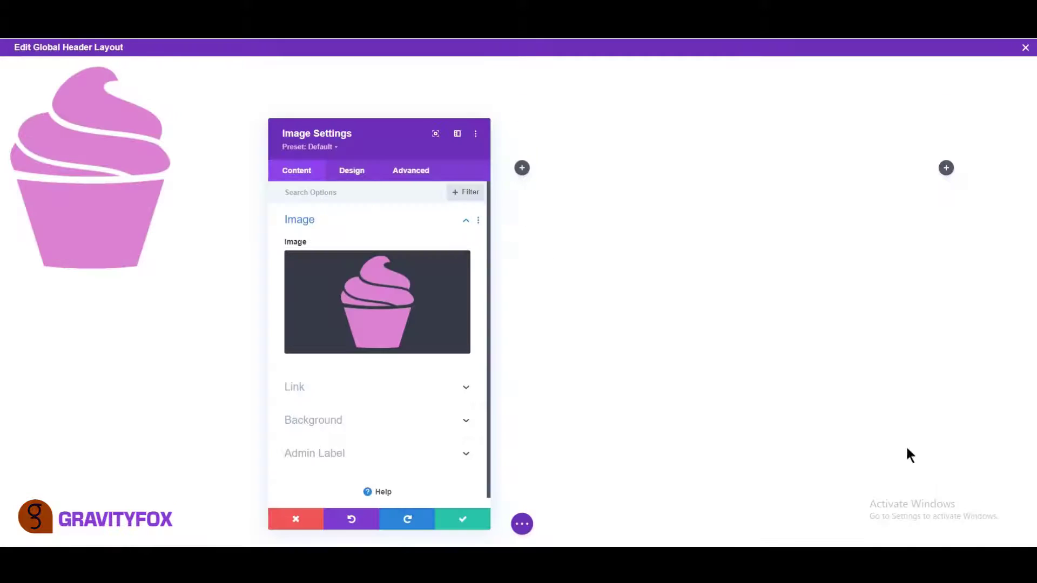
click(351, 173)
click(430, 277)
text(16)
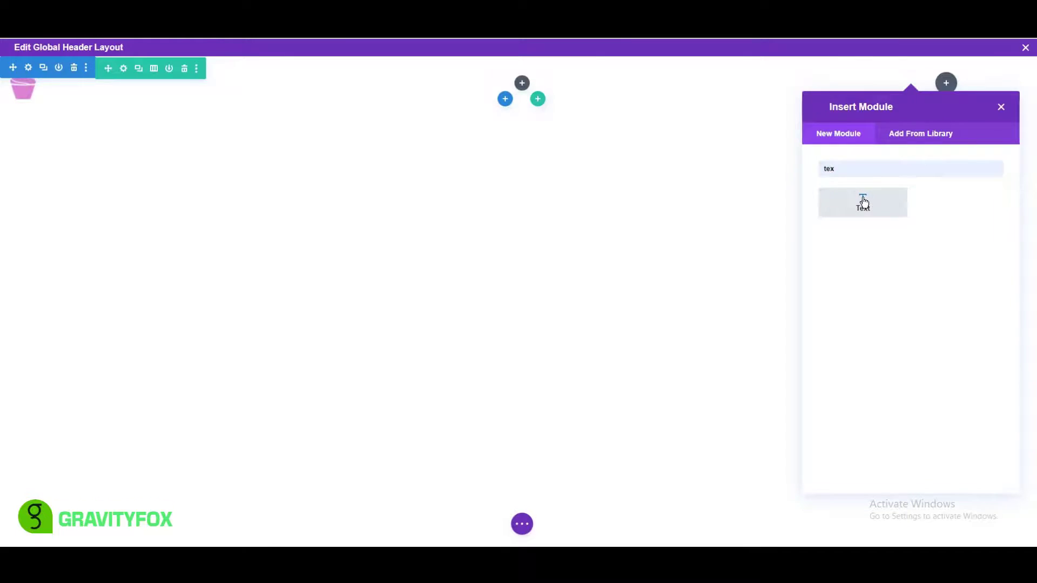
Add a right-column Text module holding three empty spans classed line line-1, line-2, line-3
click(863, 202)
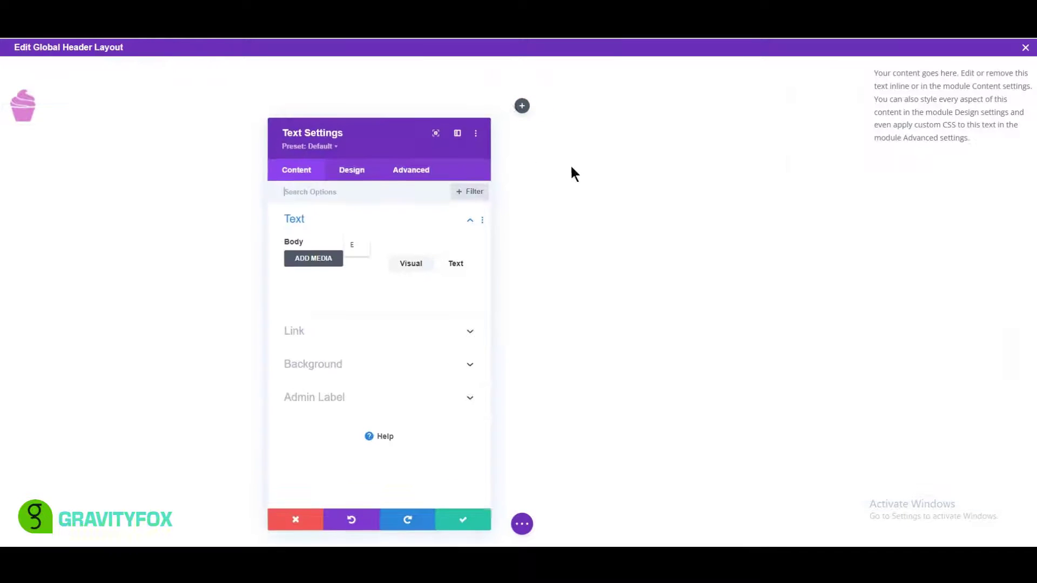
click(457, 268)
key(ctrl+a)
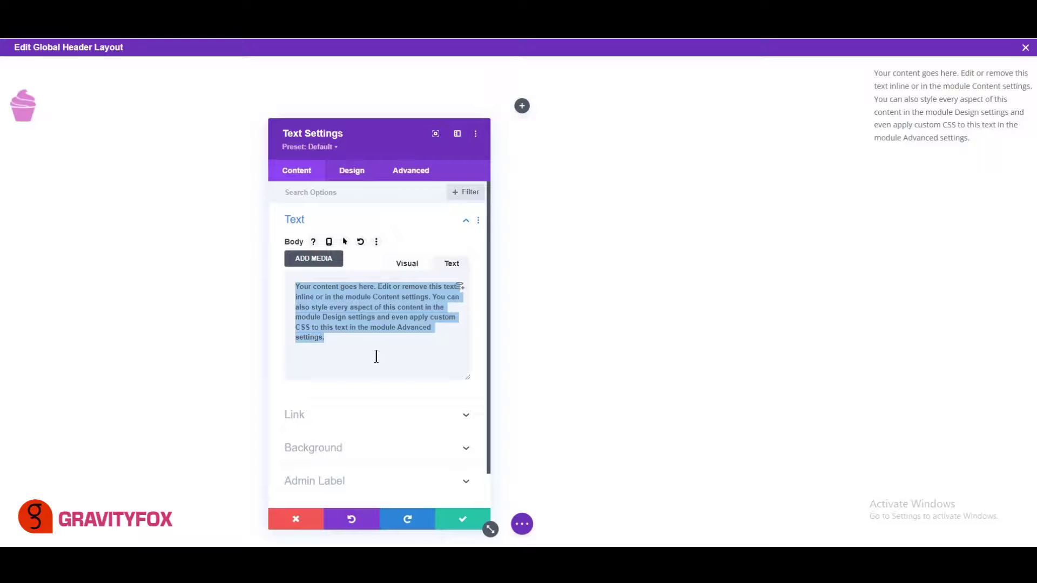
text(<span class="line line-1"></span>   <span class="line line-2"></span>   <span class="line line-3"></span>)
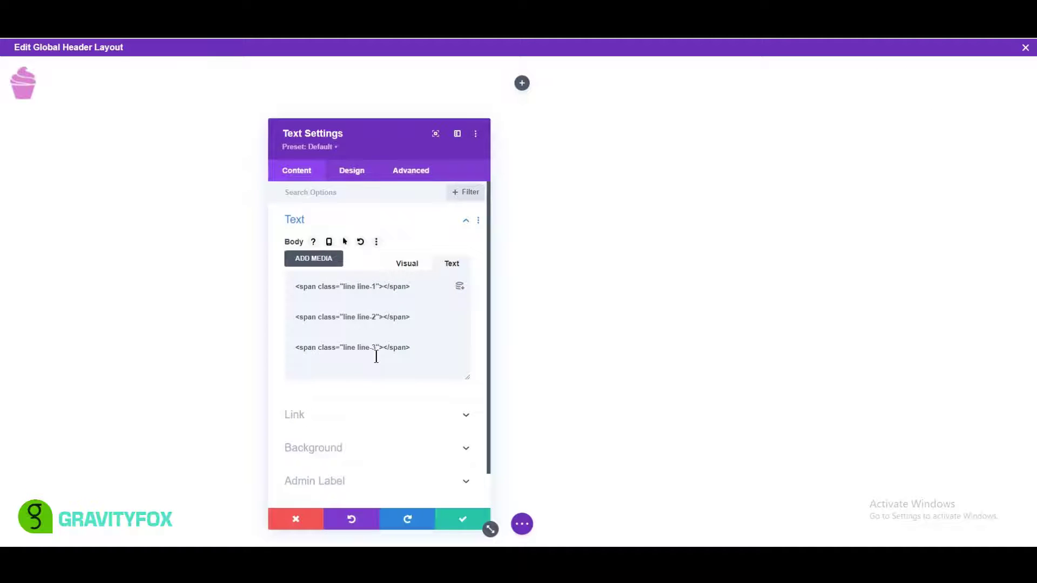
click(319, 453)
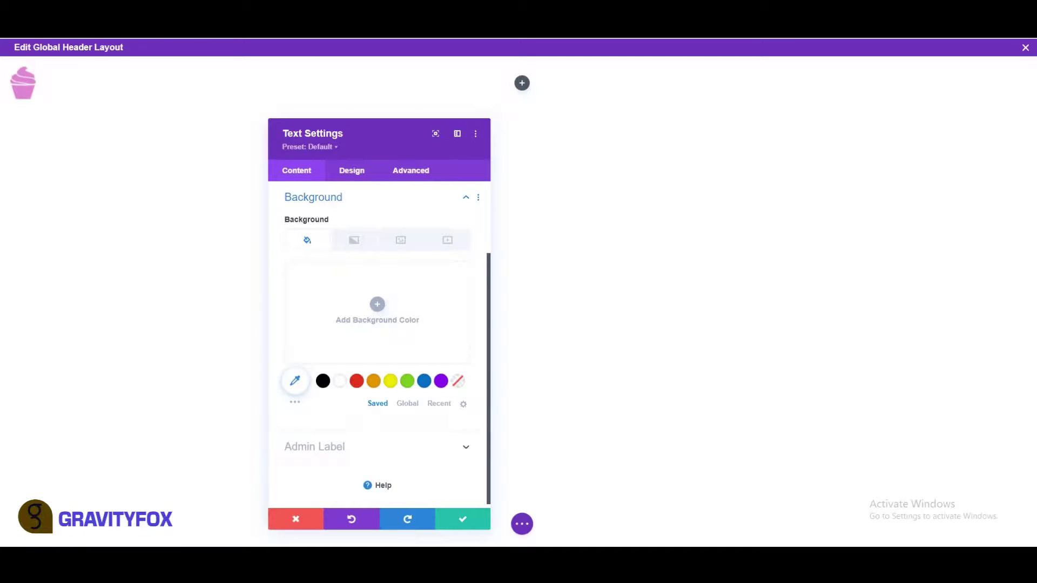
Give the line-spans Text module a #533e7a purple background colour
click(377, 284)
text(#533e7a)
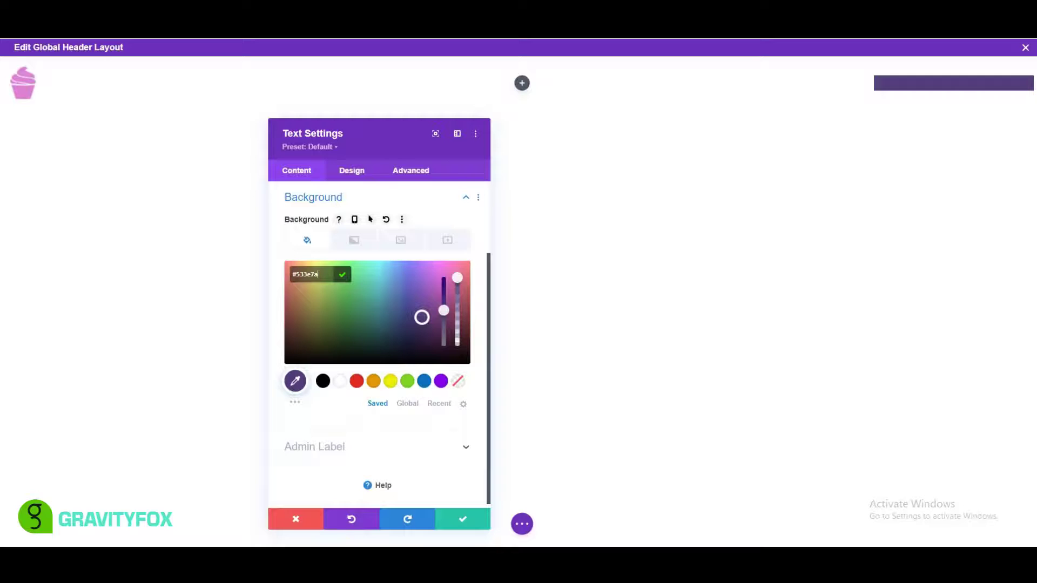
click(352, 170)
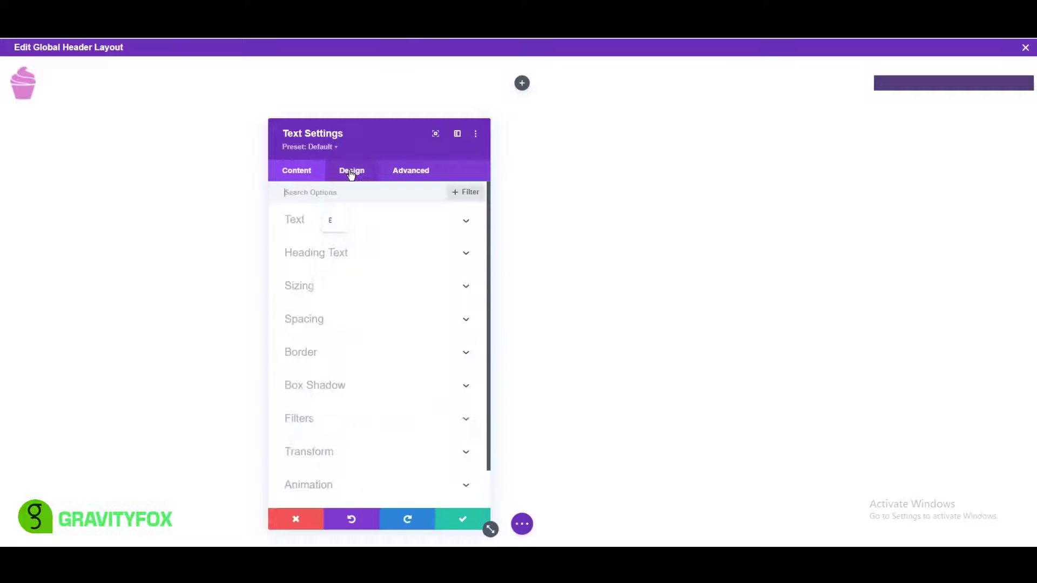
Size the purple text module to 0px height and 59px width, aligned right
click(306, 286)
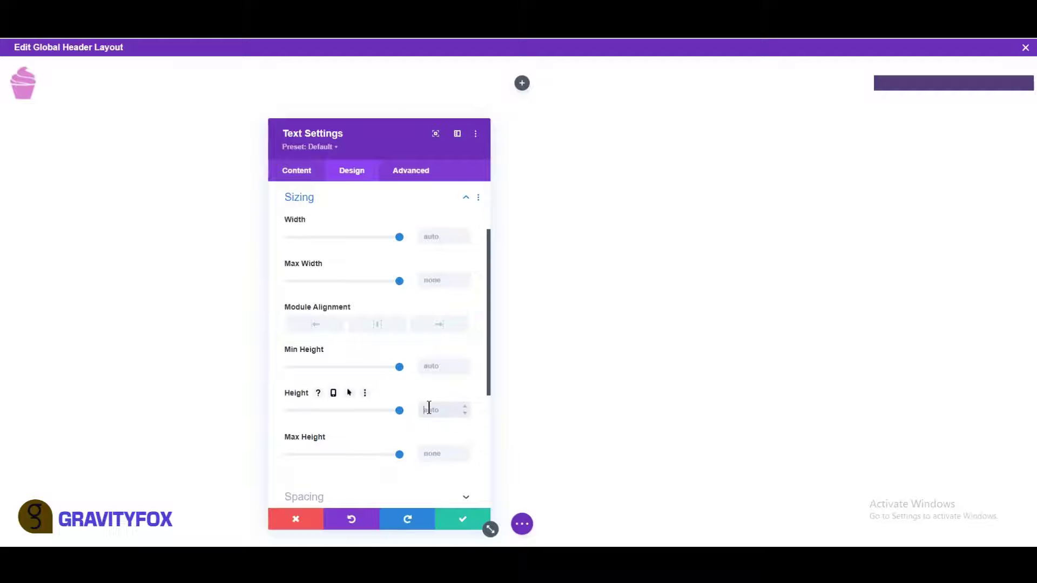
click(425, 236)
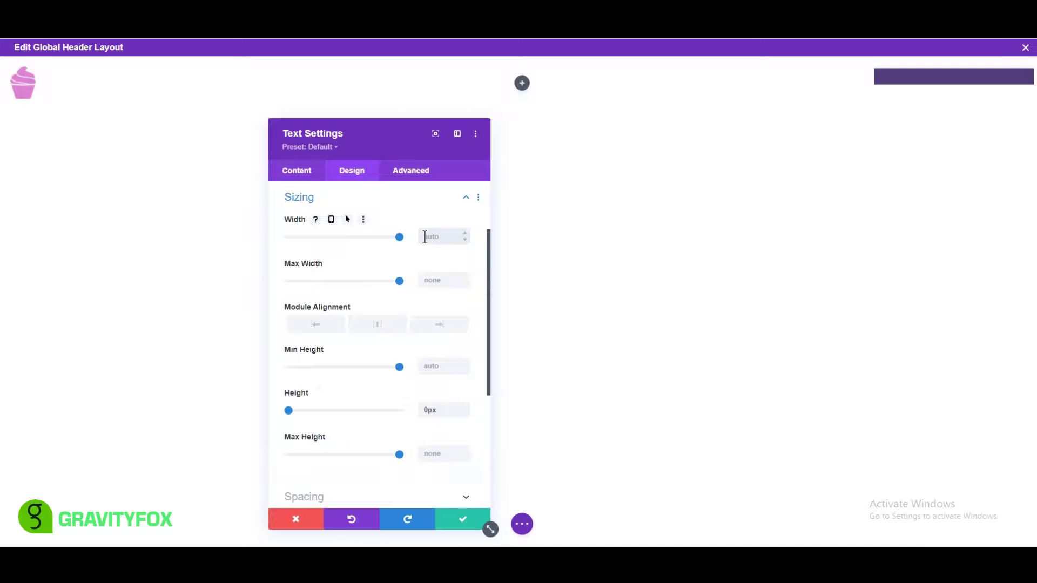
text(59%)
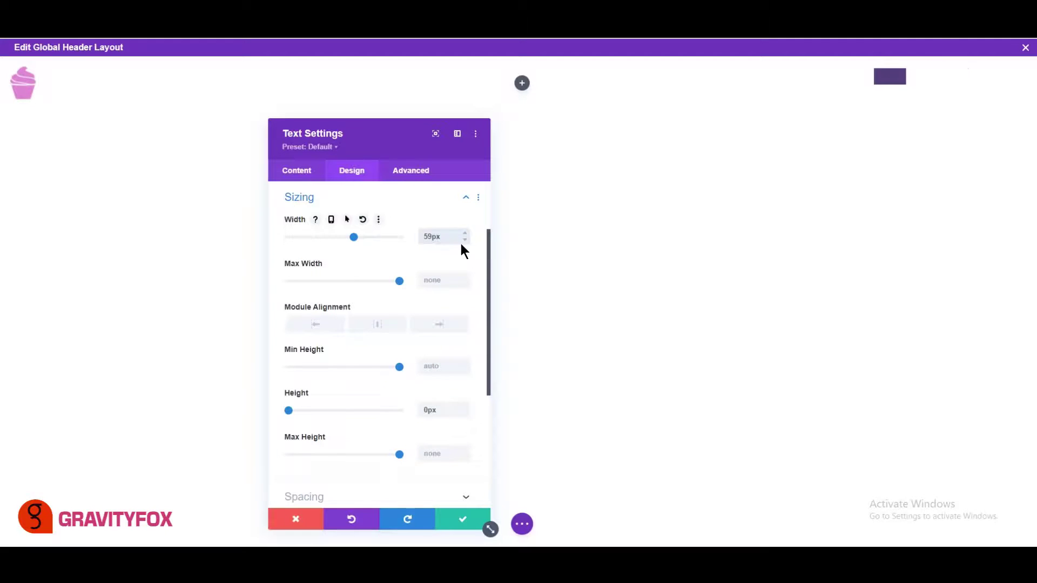
click(423, 328)
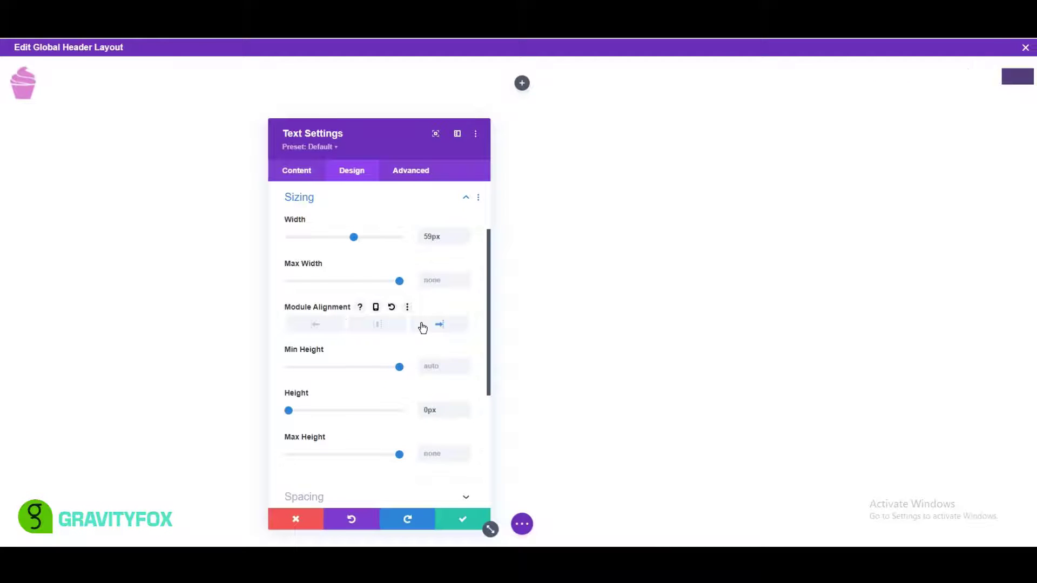
Pad the text module 20px top, 40px bottom and 10px left and right
scroll(378, 296, down, 4)
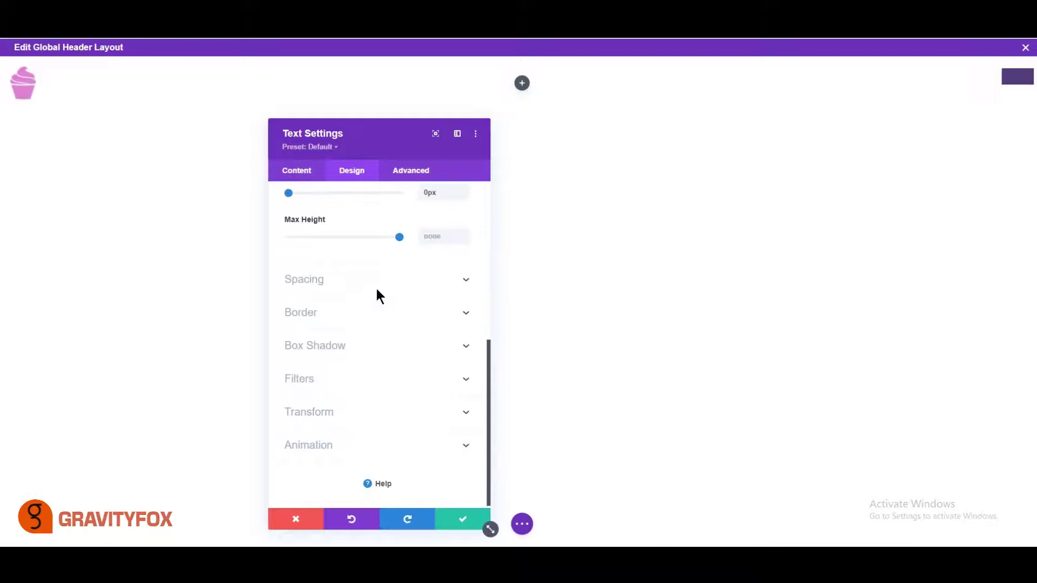
click(346, 287)
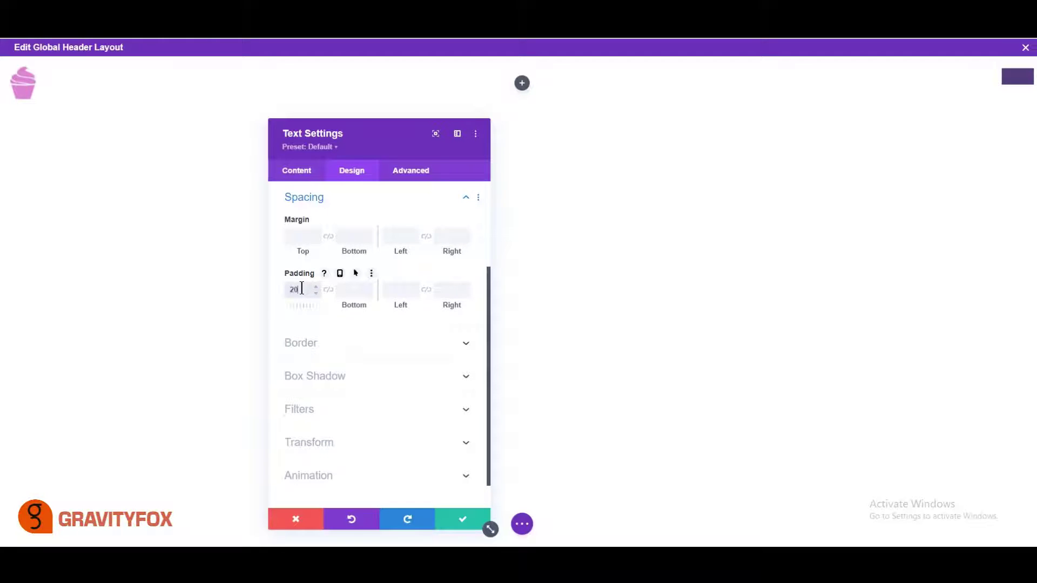
click(348, 289)
text(40)
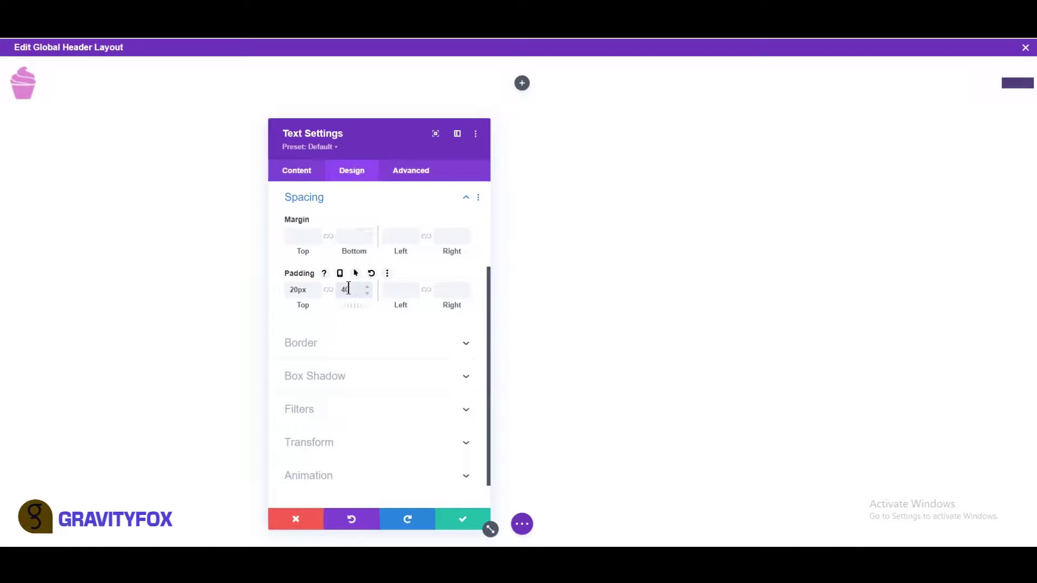
text(px)
click(391, 290)
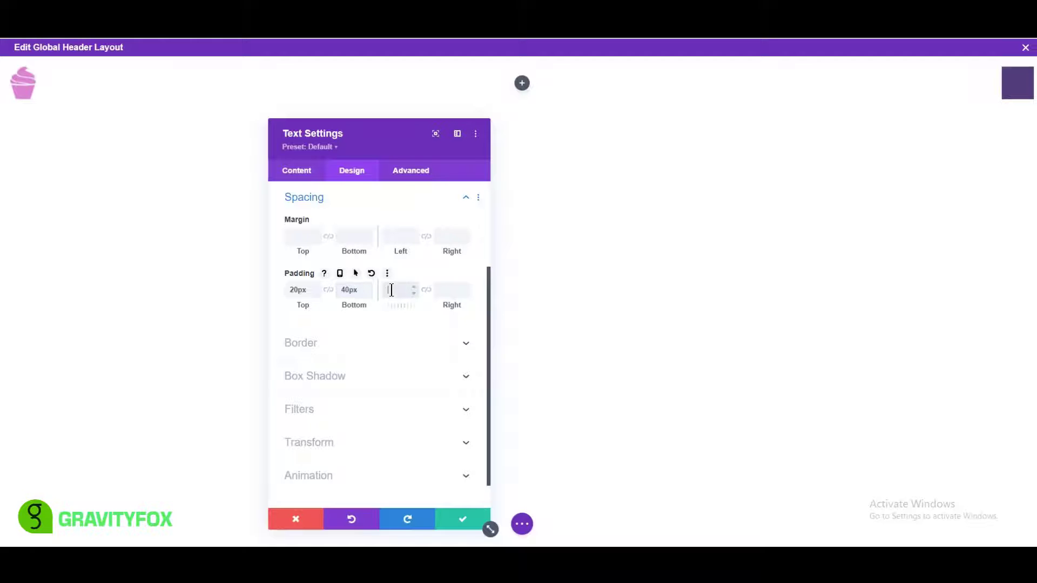
click(426, 290)
scroll(436, 473, down, 1)
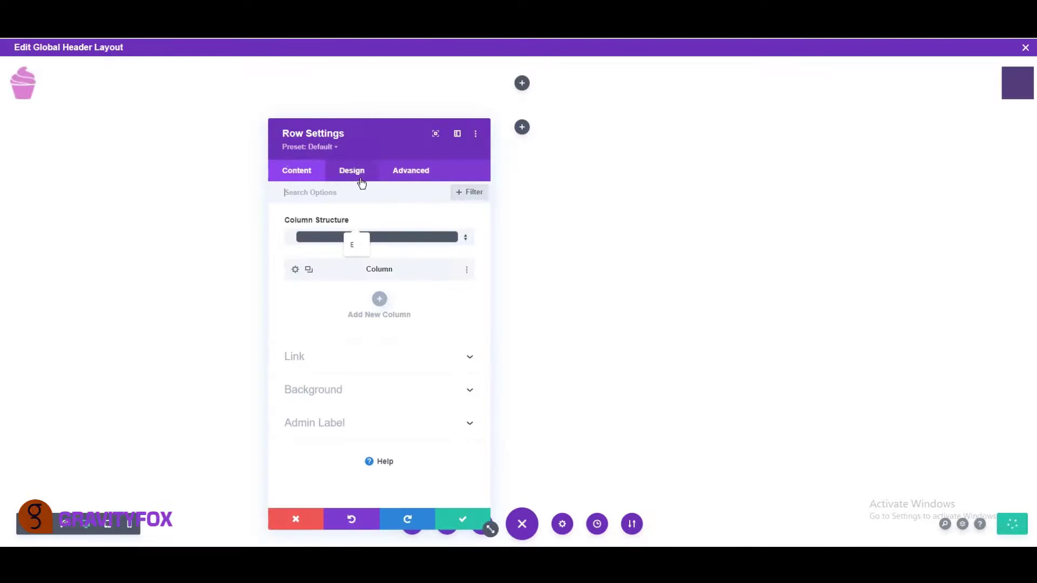
Fill the header row's background with solid #533e7a purple
click(324, 390)
click(326, 378)
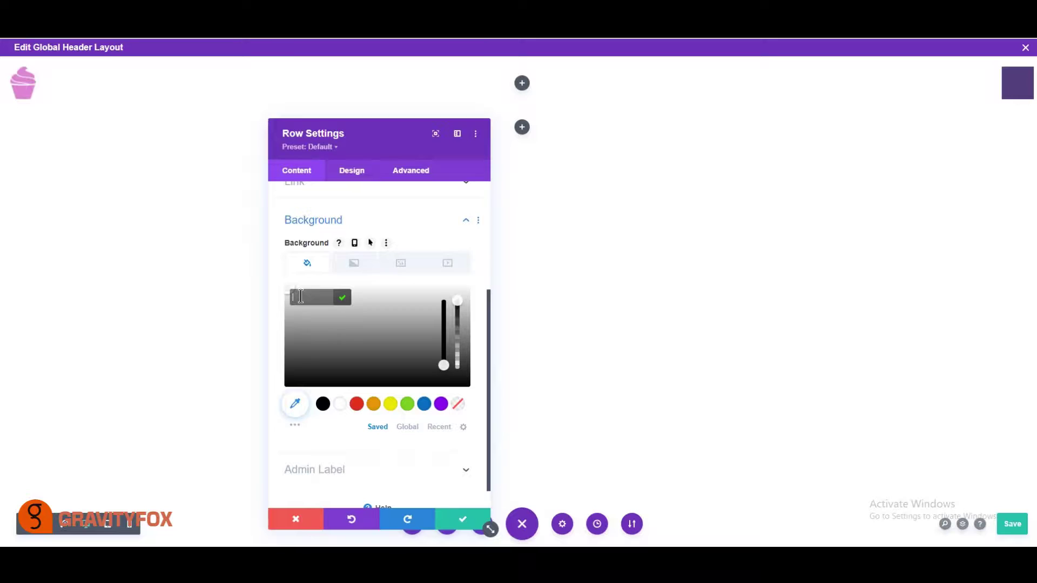
right_click(300, 296)
click(333, 112)
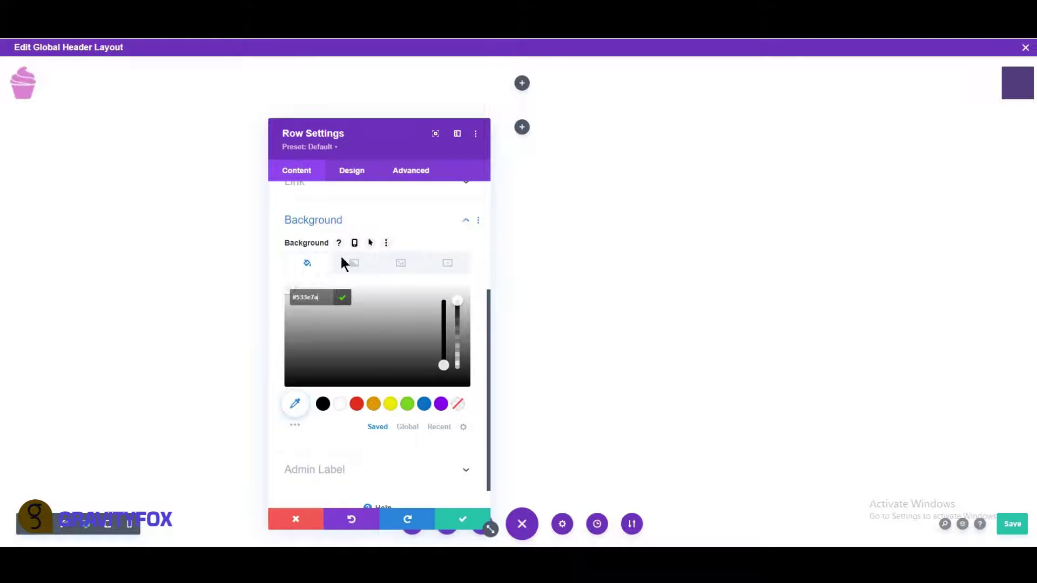
click(274, 305)
mouse_move(296, 303)
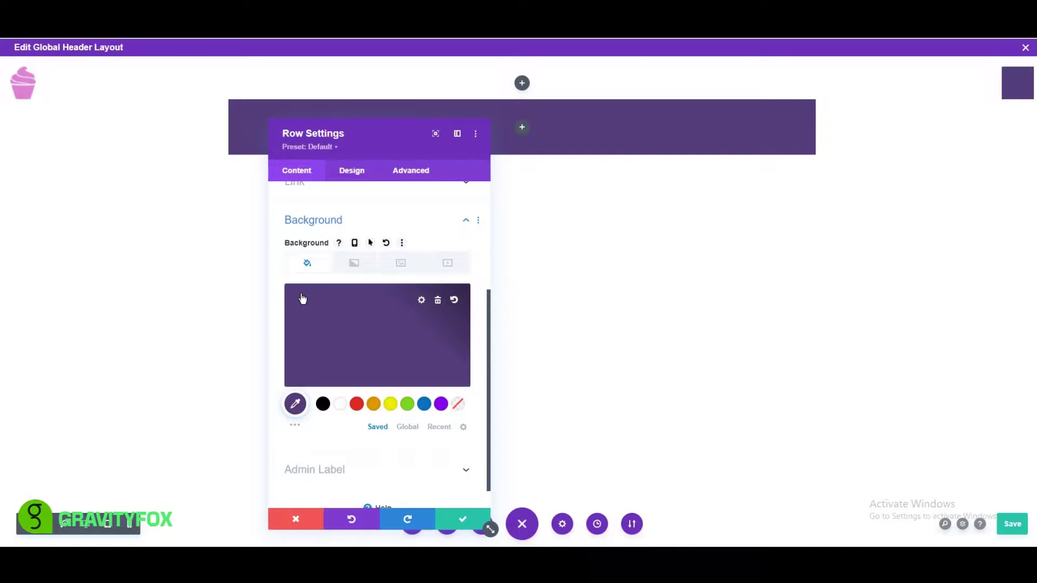
Overlay the cupcakes pattern as the row's background image: size Fit, Repeat, blend Multiply
click(400, 264)
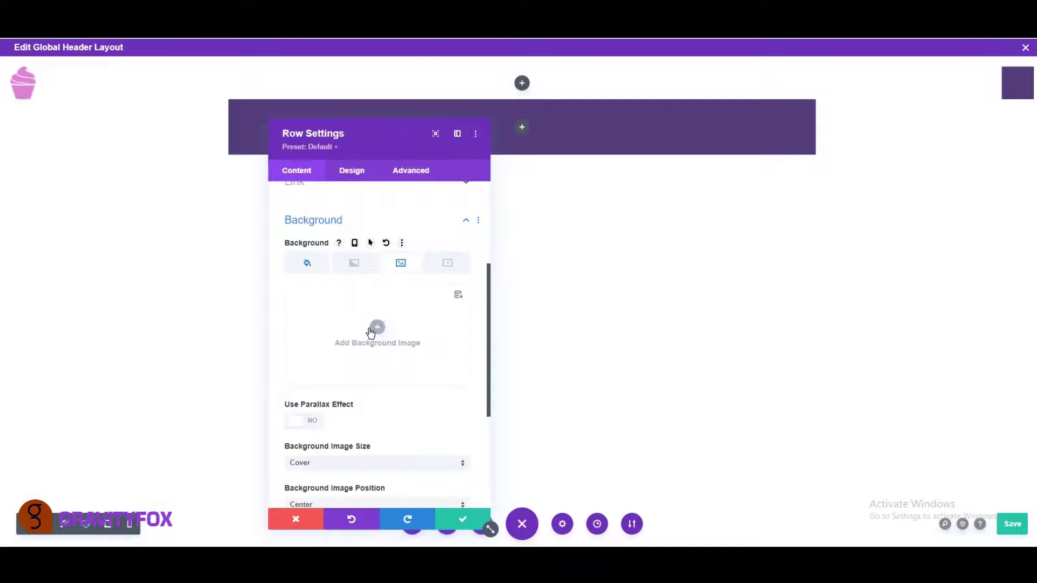
click(342, 338)
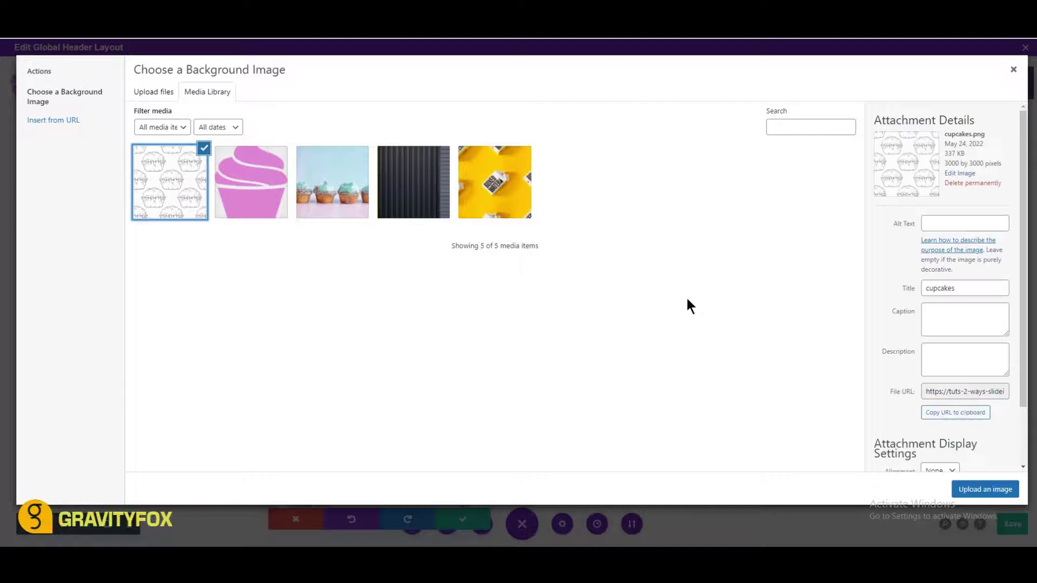
click(982, 489)
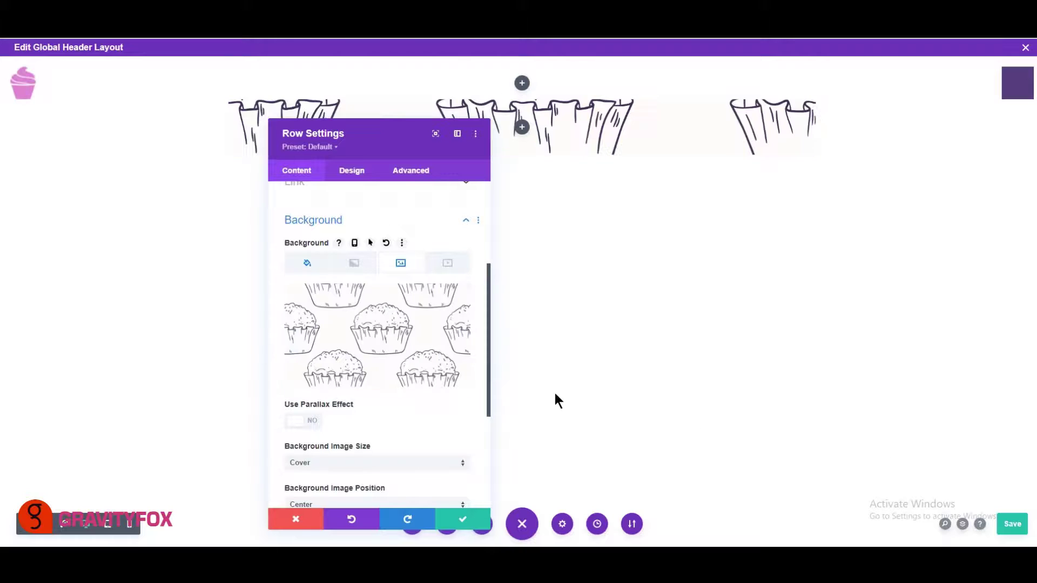
scroll(326, 419, down, 1)
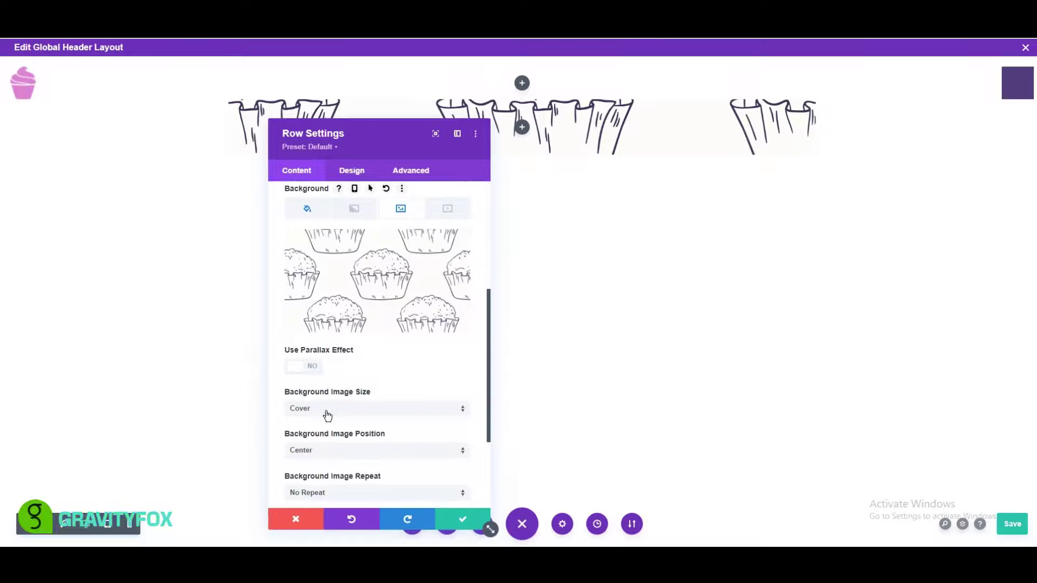
click(327, 414)
click(340, 433)
scroll(338, 426, down, 2)
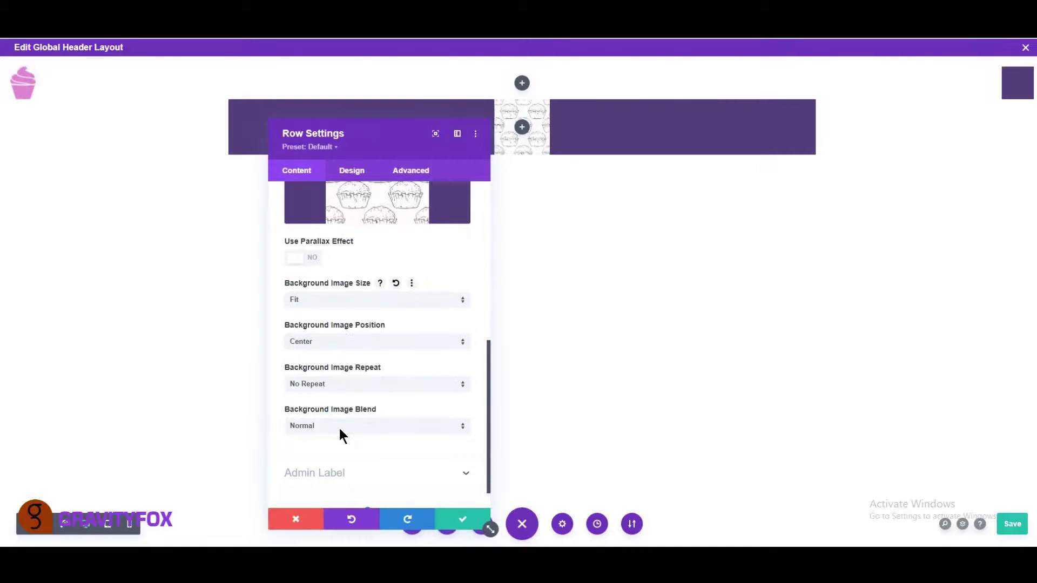
click(335, 392)
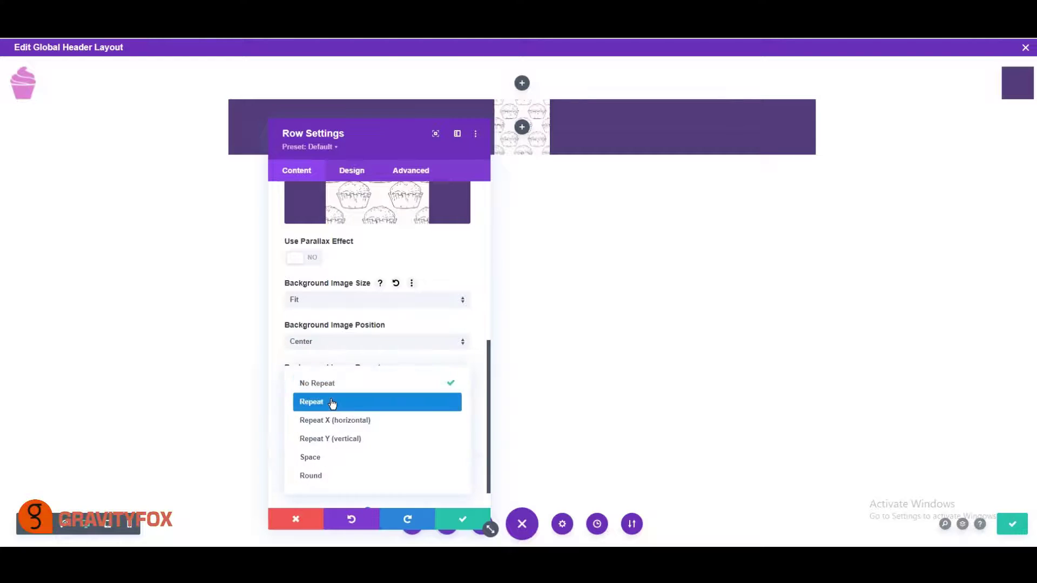
click(330, 402)
click(332, 399)
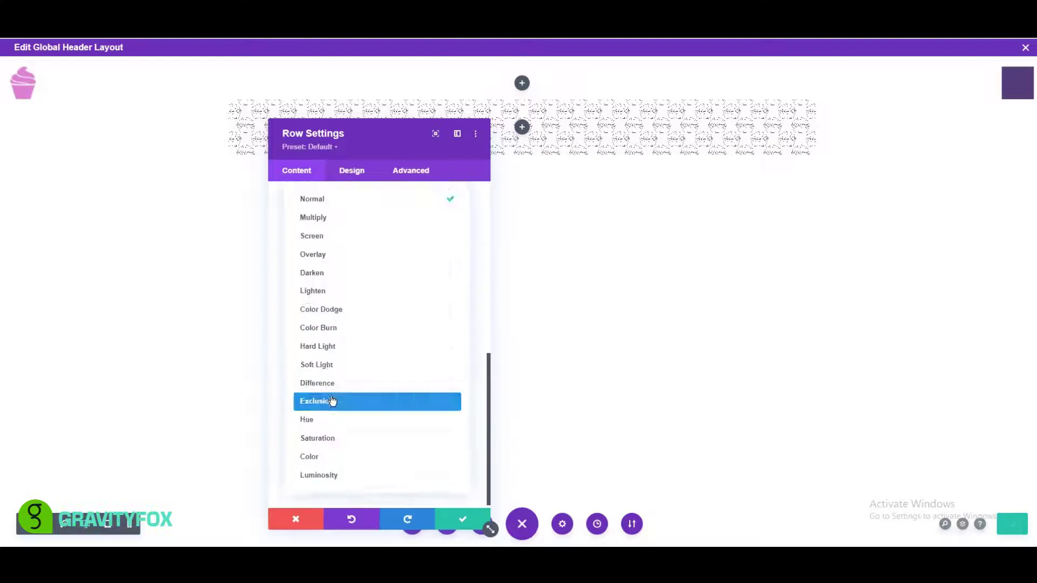
click(316, 218)
Enable a custom gutter width of 1 for the row
click(346, 177)
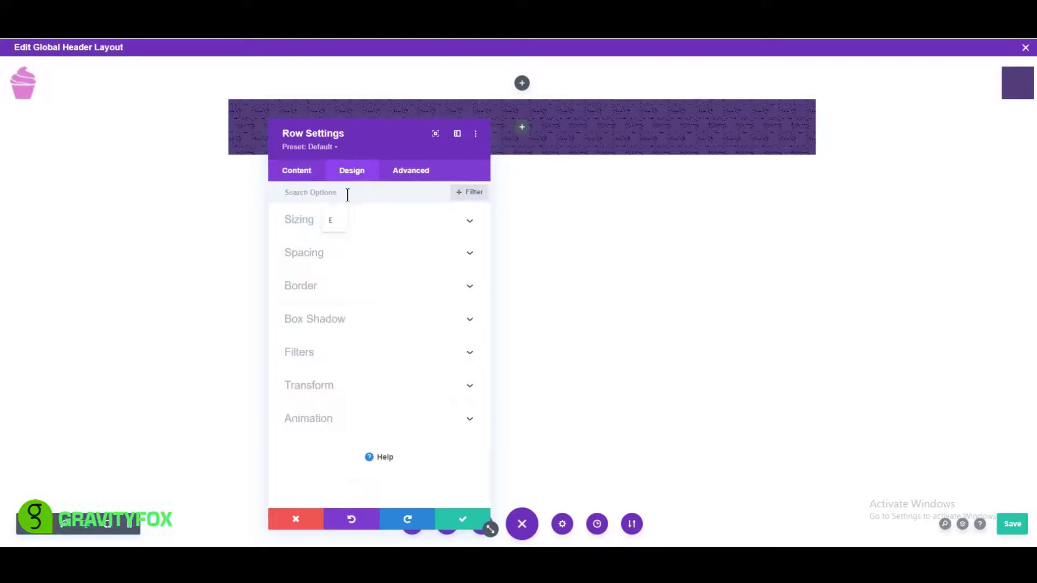
click(299, 220)
click(301, 258)
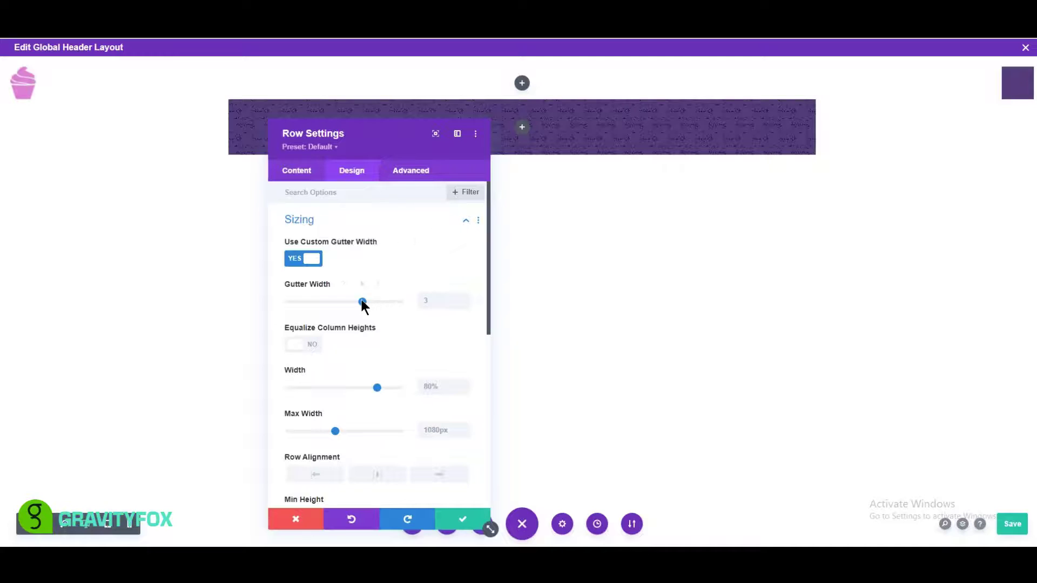
drag(362, 302, 280, 303)
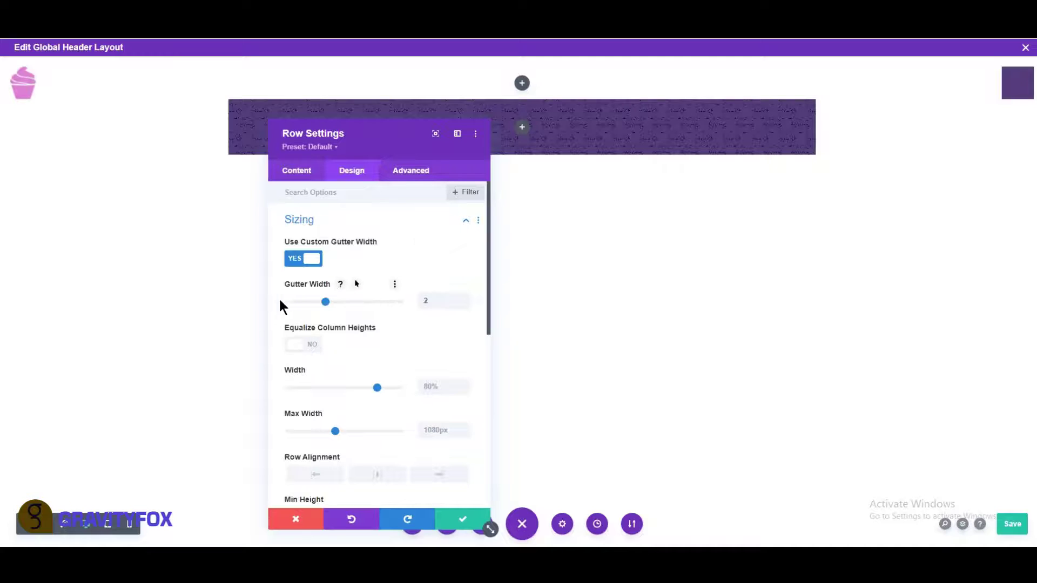
Set responsive row widths: 20% desktop, 40% tablet, 60% phone
click(330, 369)
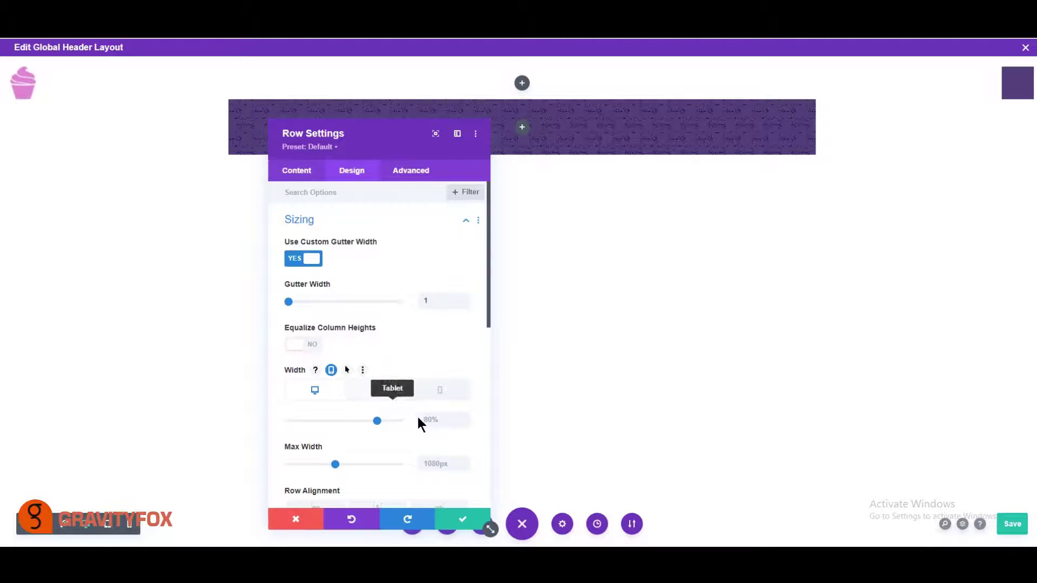
text(%)
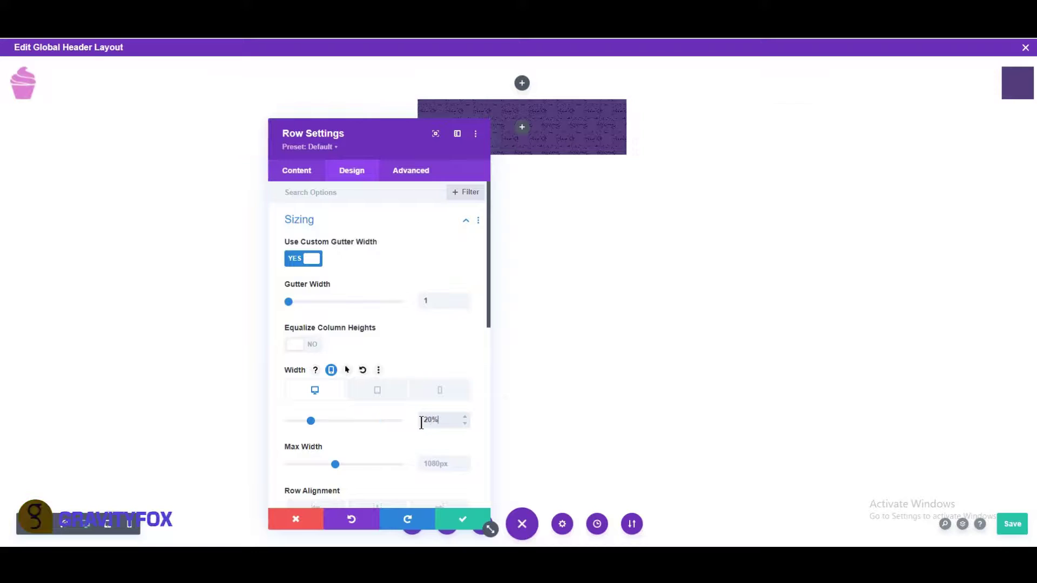
click(380, 396)
click(429, 420)
text(4)
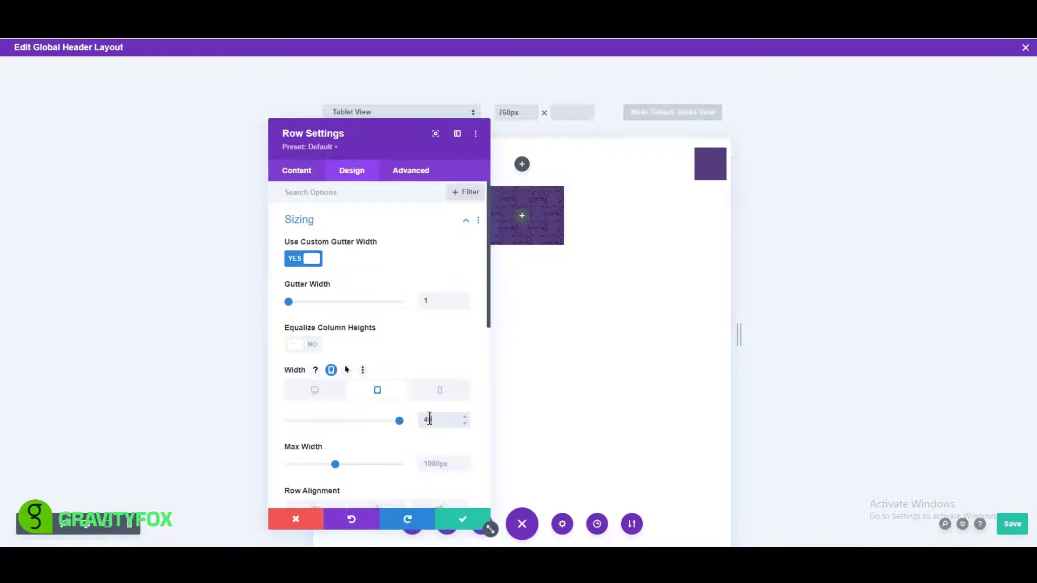
text(0%)
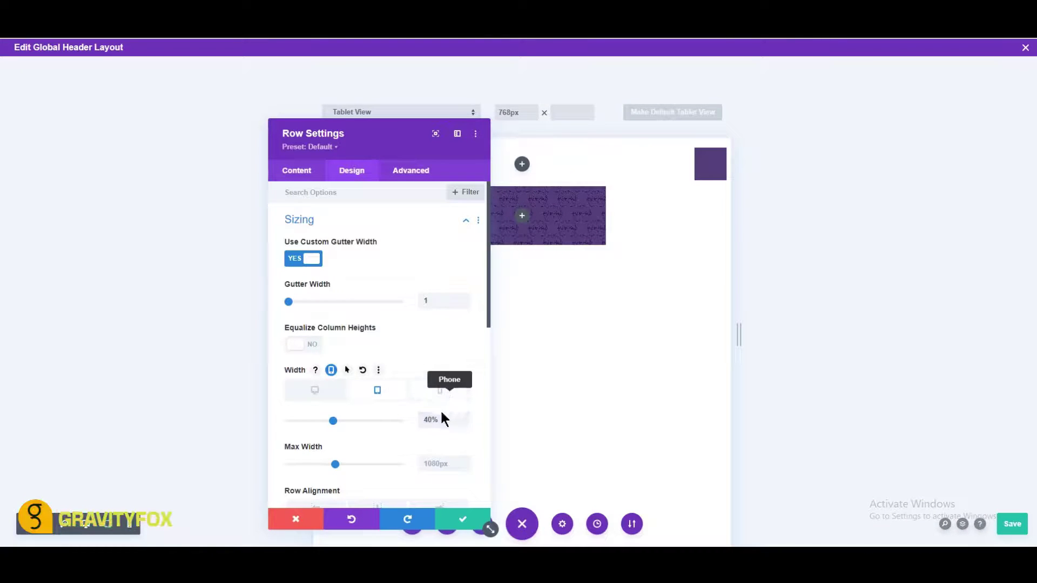
click(440, 390)
click(434, 420)
text(60)
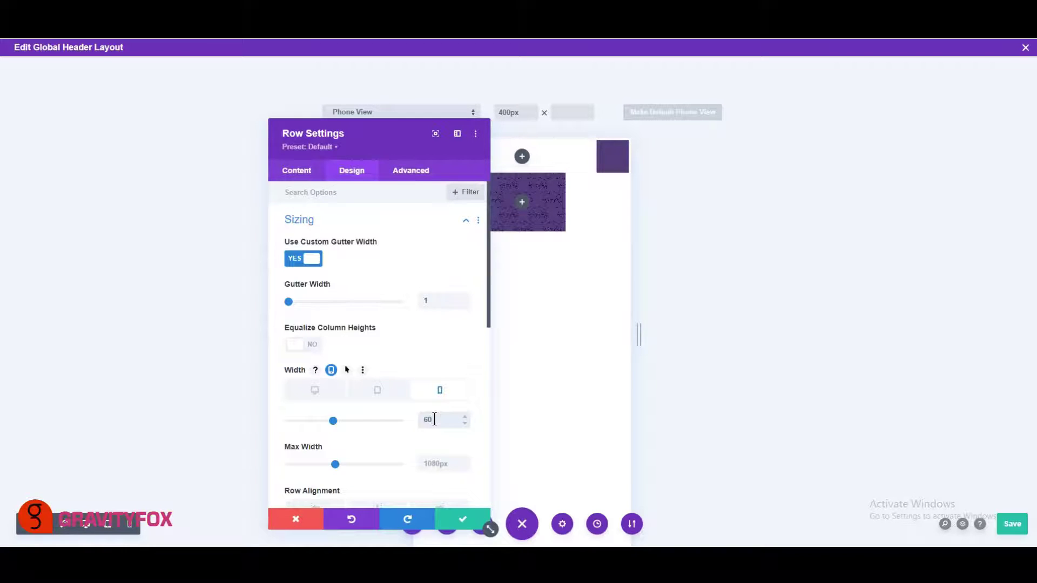
text(%)
Set the row height to 100vh
scroll(442, 402, down, 3)
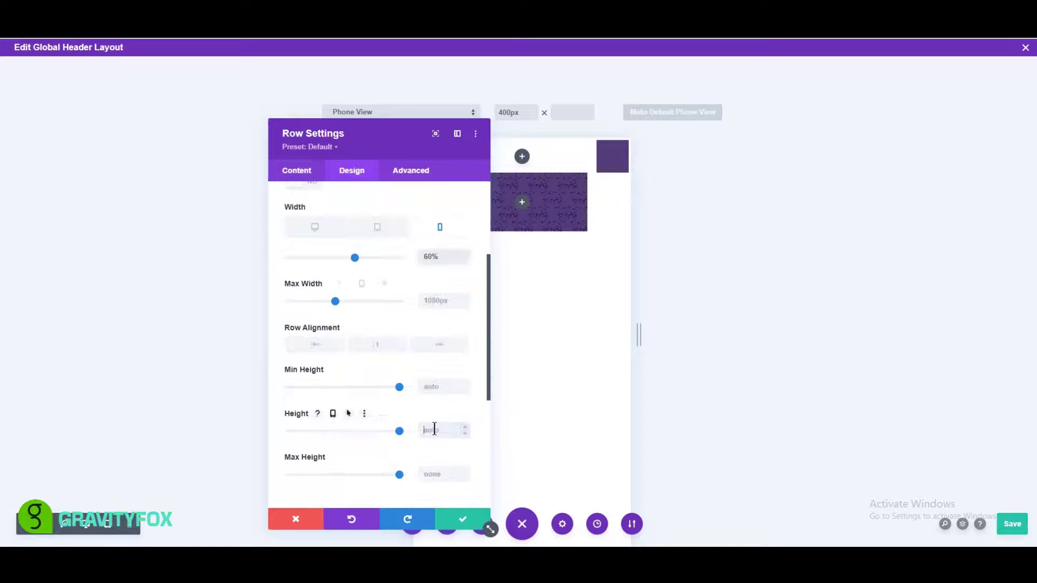
click(434, 430)
text(100)
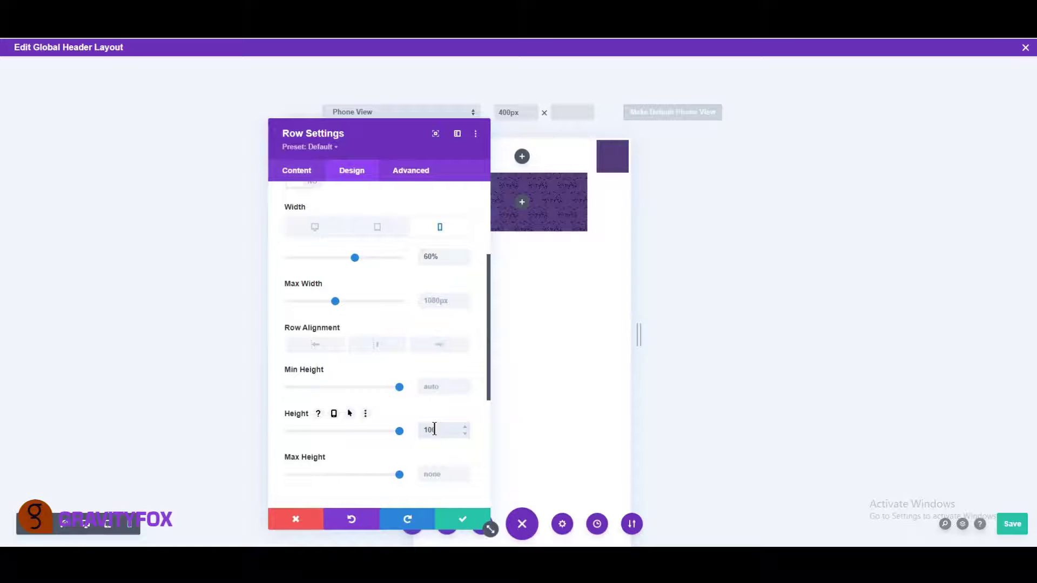
text(pxvh)
click(434, 430)
key(Delete)
key(Delete)
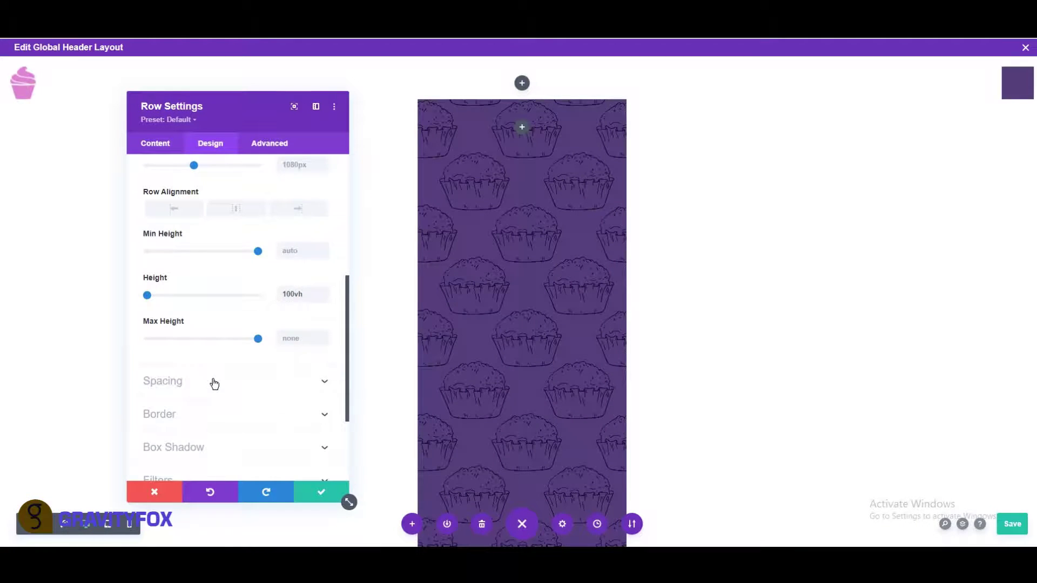
Change the row's tablet top padding from 10vh to 30vh
click(215, 382)
click(198, 246)
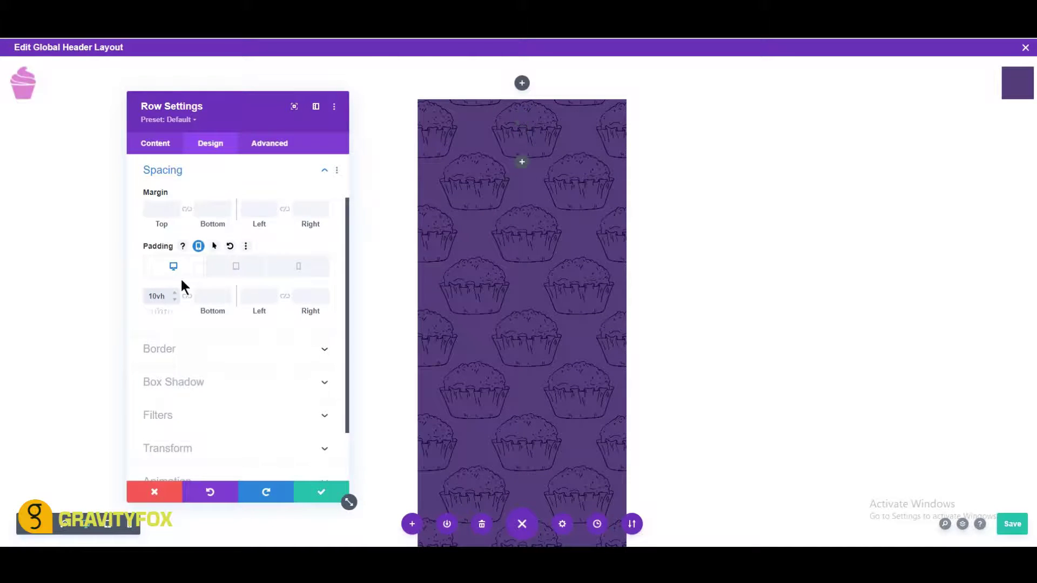
click(234, 266)
click(206, 297)
text(3)
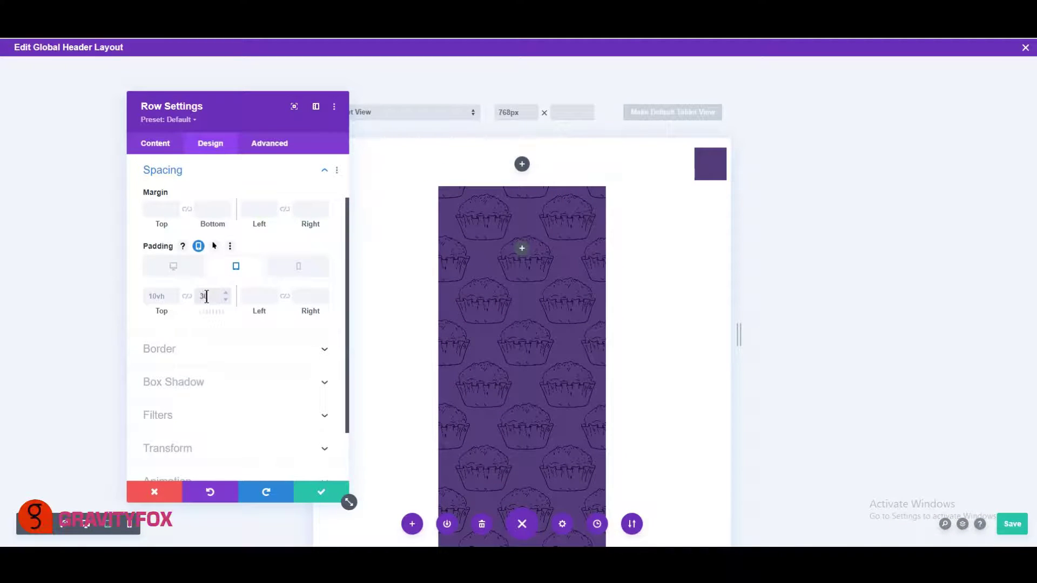
text(0vh)
key(ctrl+a)
key(ctrl+x)
double_click(157, 296)
key(ctrl+v)
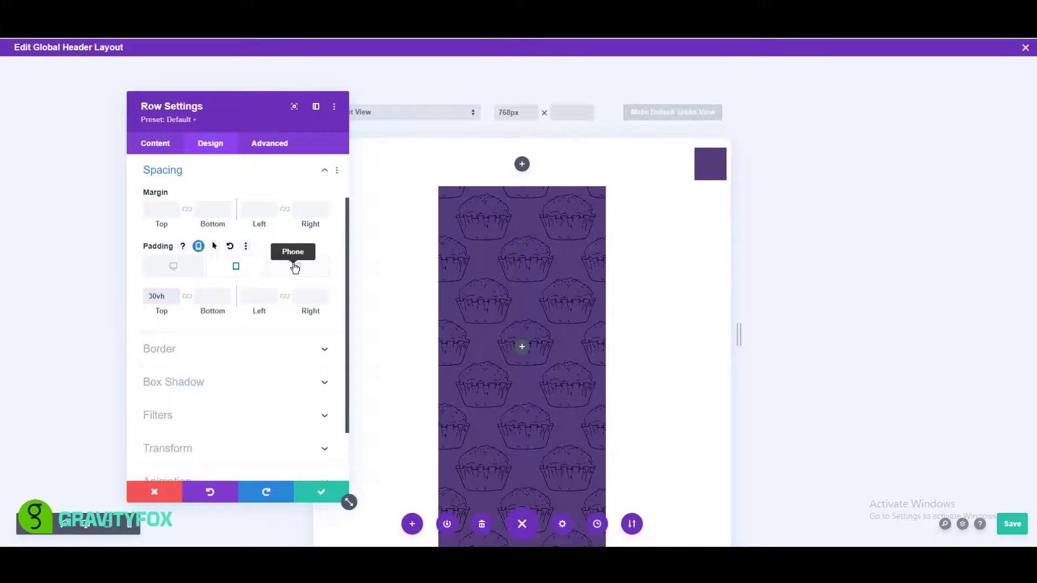
Choose the left border for styling in the menu row's Border settings
click(295, 266)
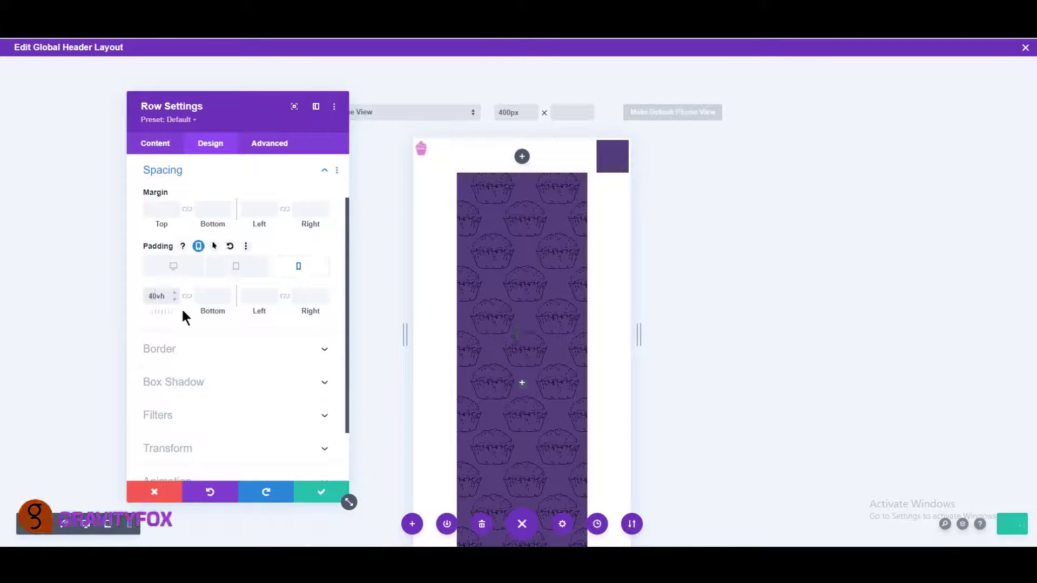
scroll(183, 315, down, 1)
click(176, 297)
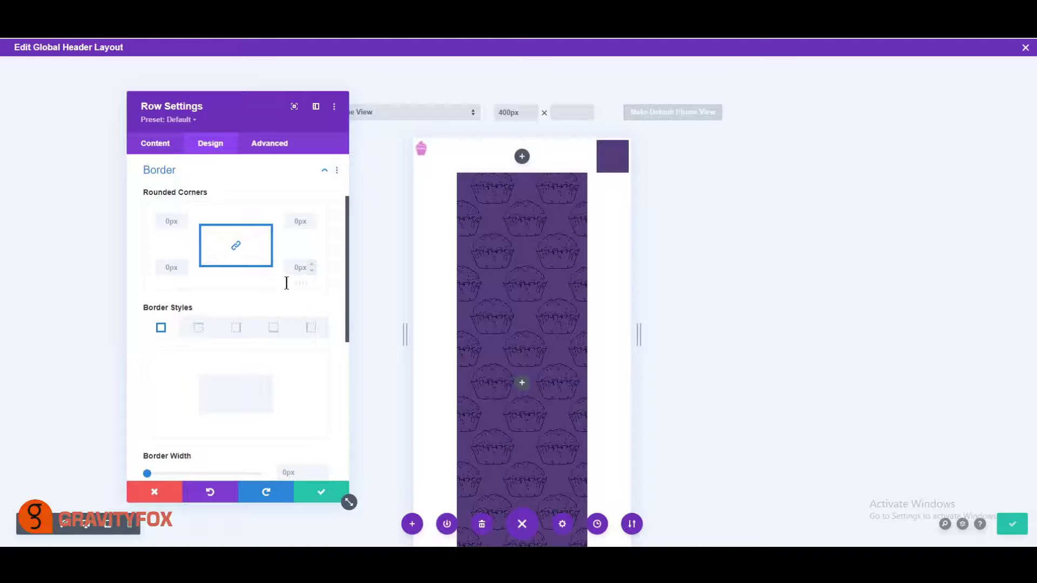
click(310, 326)
Make the row's left border 6px dashed and save the row settings
scroll(311, 330, down, 2)
scroll(316, 313, down, 1)
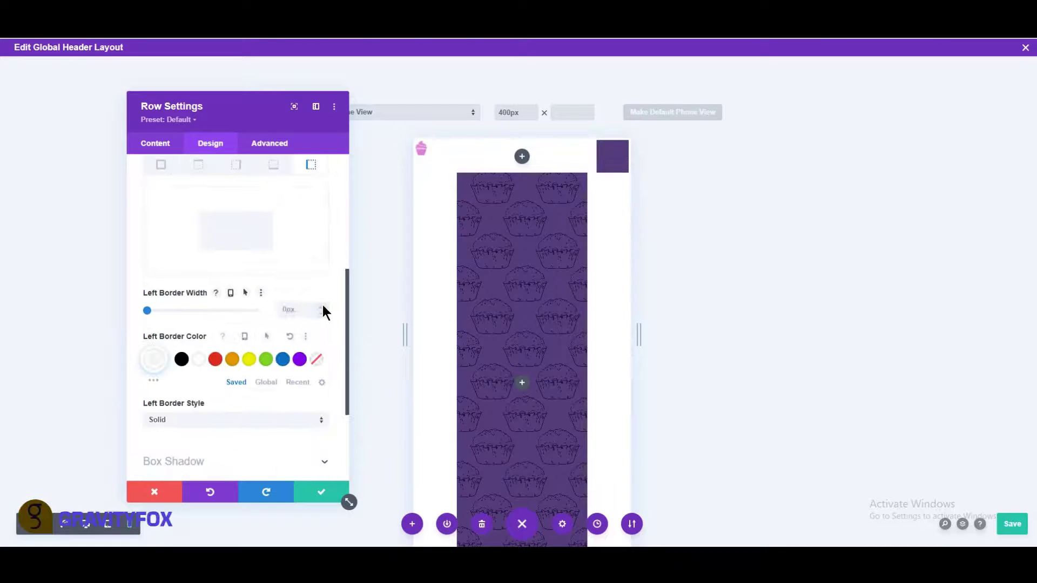
click(324, 305)
click(325, 306)
click(324, 306)
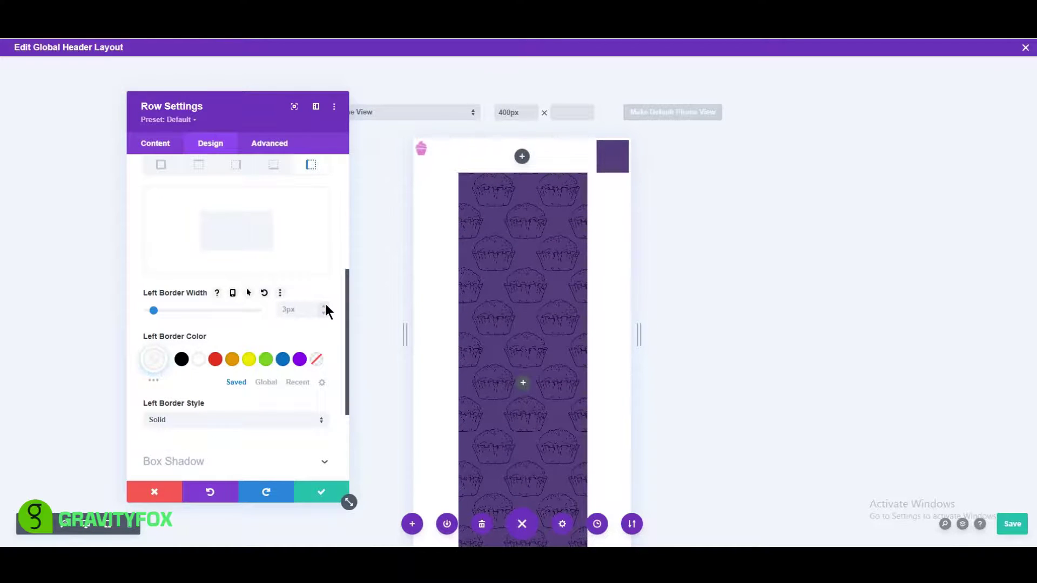
click(324, 305)
click(325, 306)
click(324, 306)
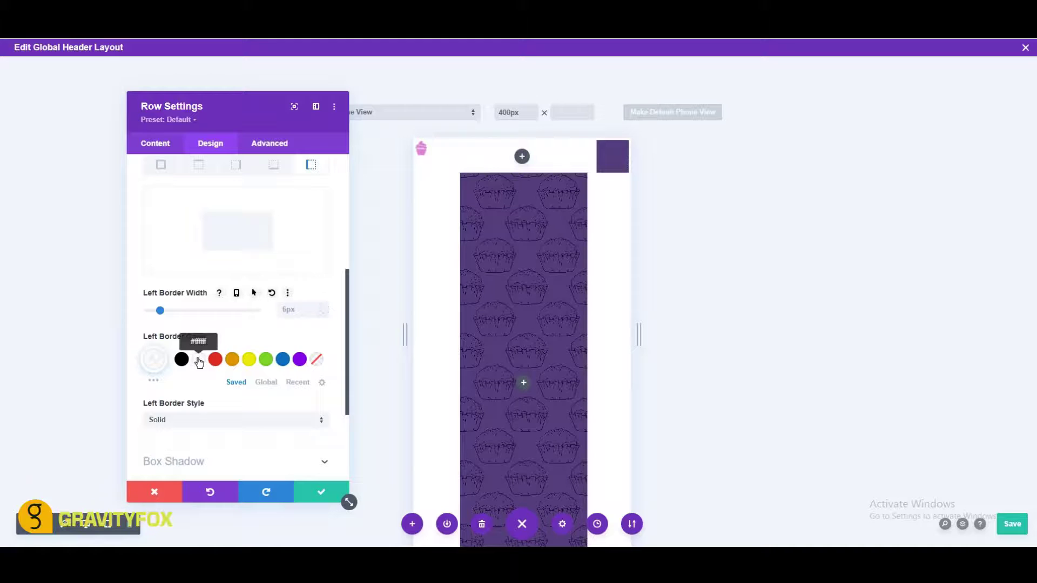
click(188, 419)
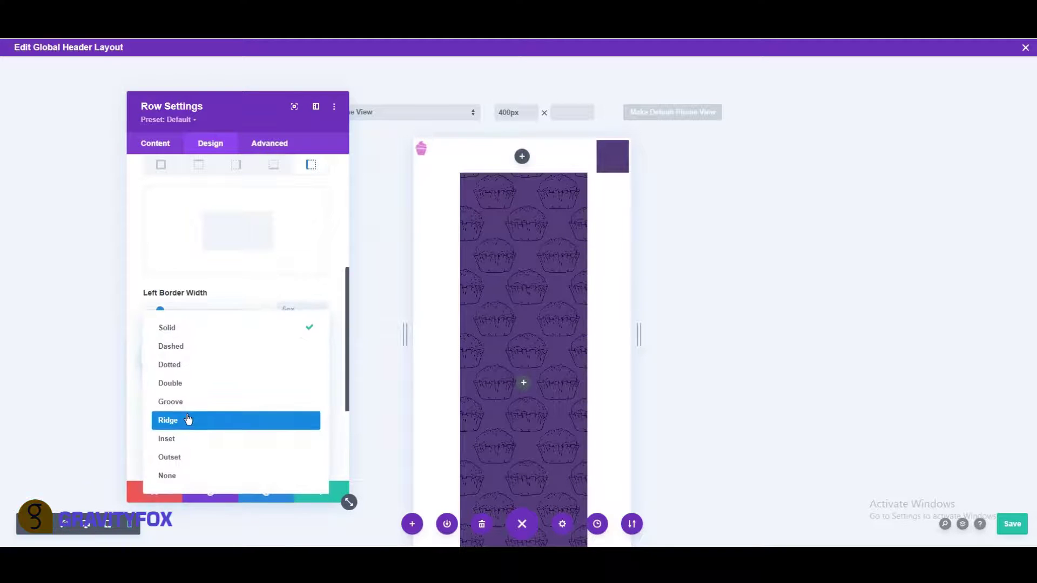
click(185, 348)
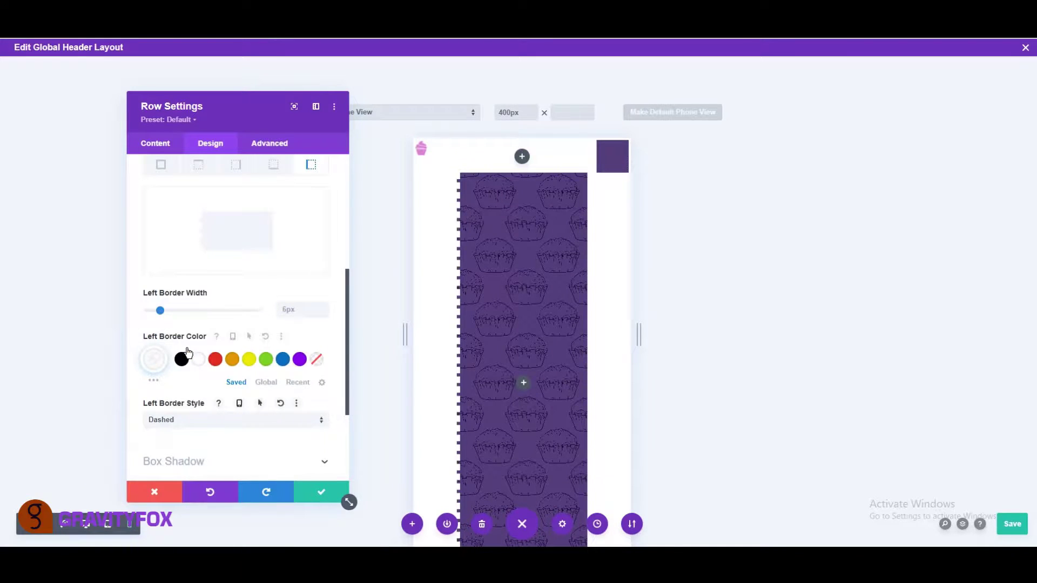
click(304, 493)
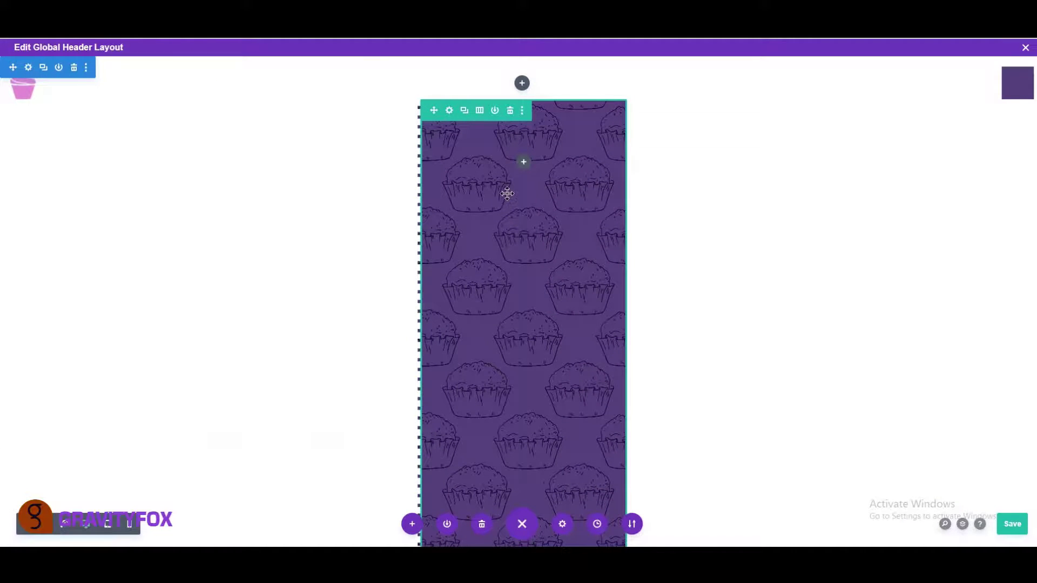
Add a Text module to the menu row with the text 'Home'
click(524, 164)
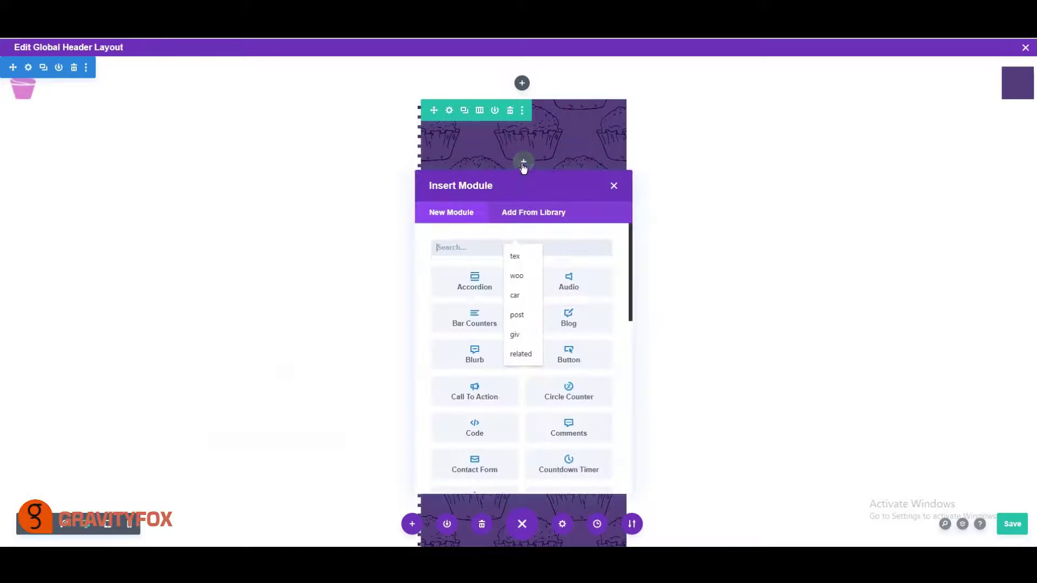
text(tex)
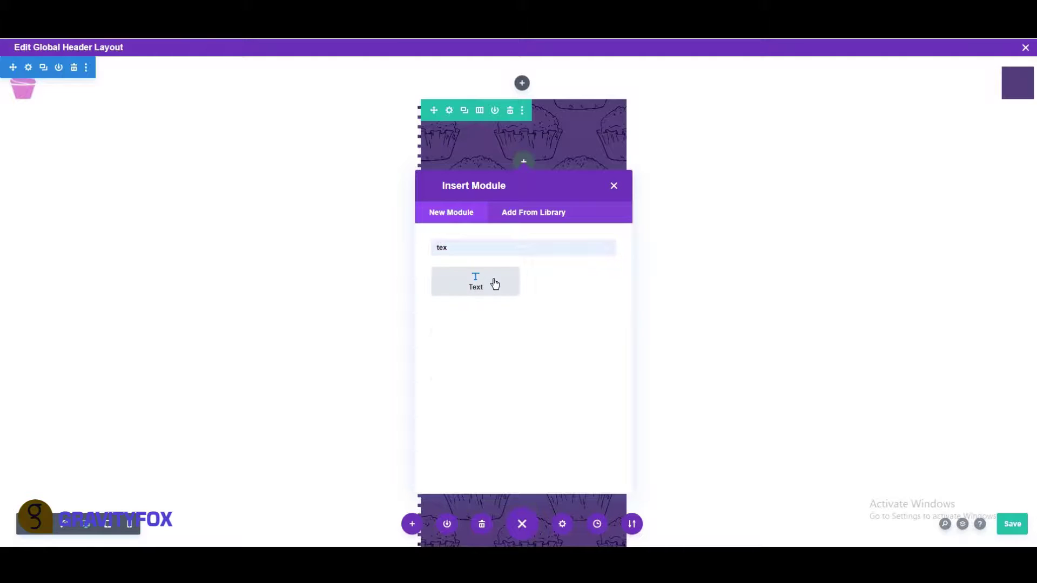
click(493, 283)
click(218, 346)
key(ctrl+a)
text(Home)
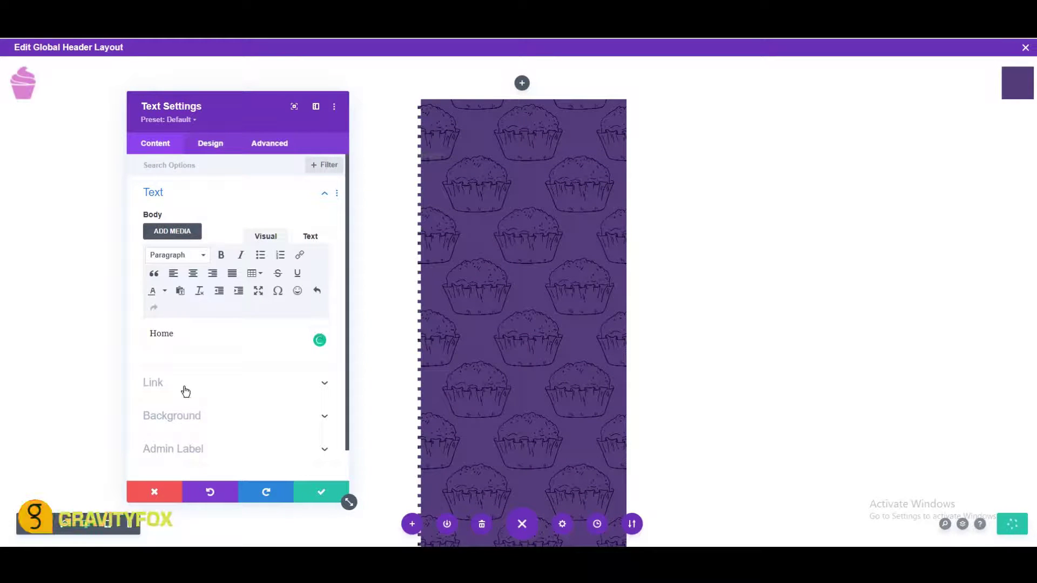
Link the Home text to the Homepage via the dynamic link URL
click(185, 387)
click(322, 271)
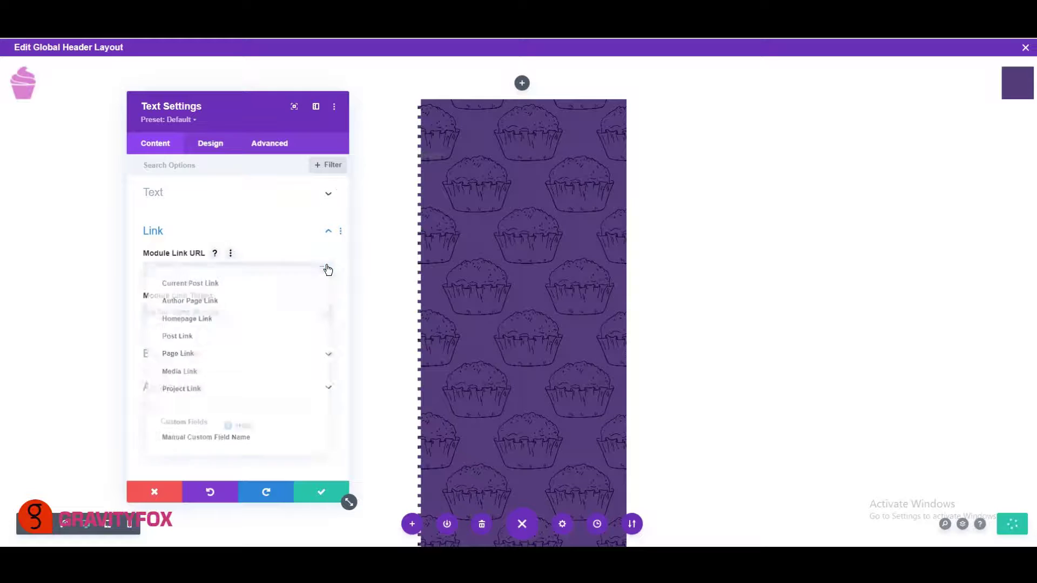
click(199, 319)
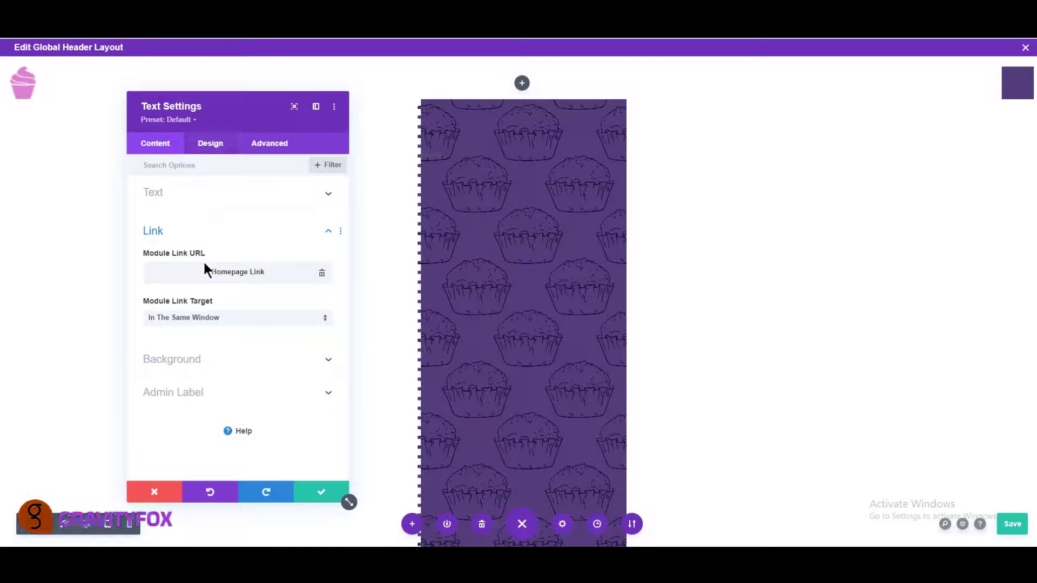
Paste the translucent purple rgba value as the module's background colour
click(193, 360)
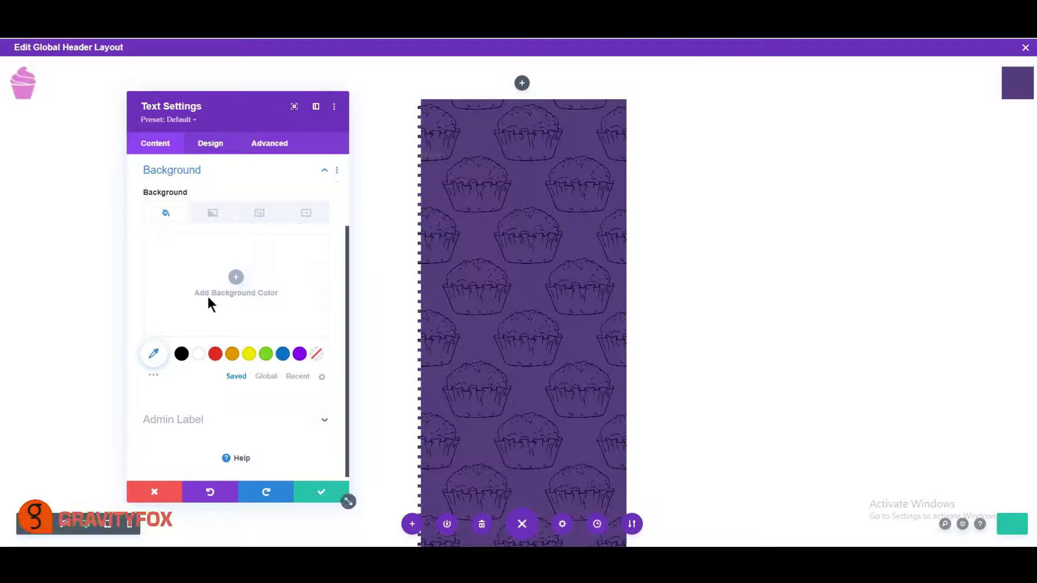
click(208, 298)
right_click(165, 244)
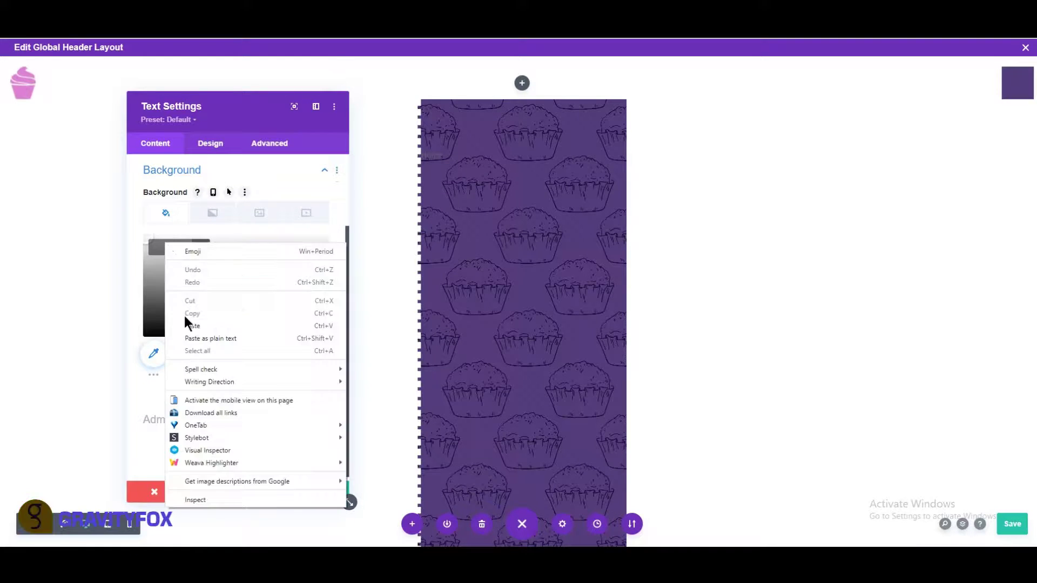
click(183, 326)
click(136, 315)
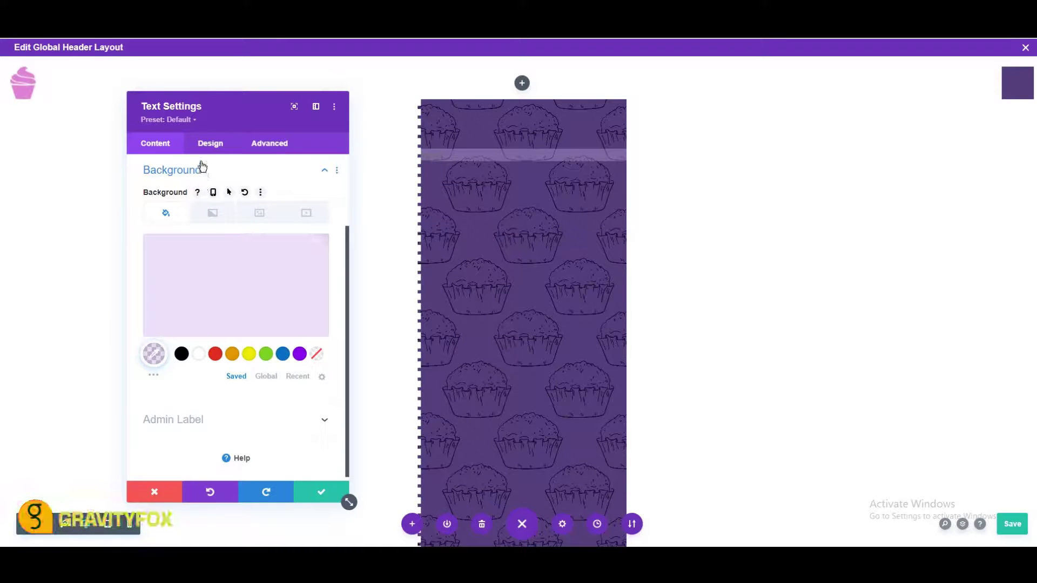
Style the Home text as white Poppins Bold
click(206, 143)
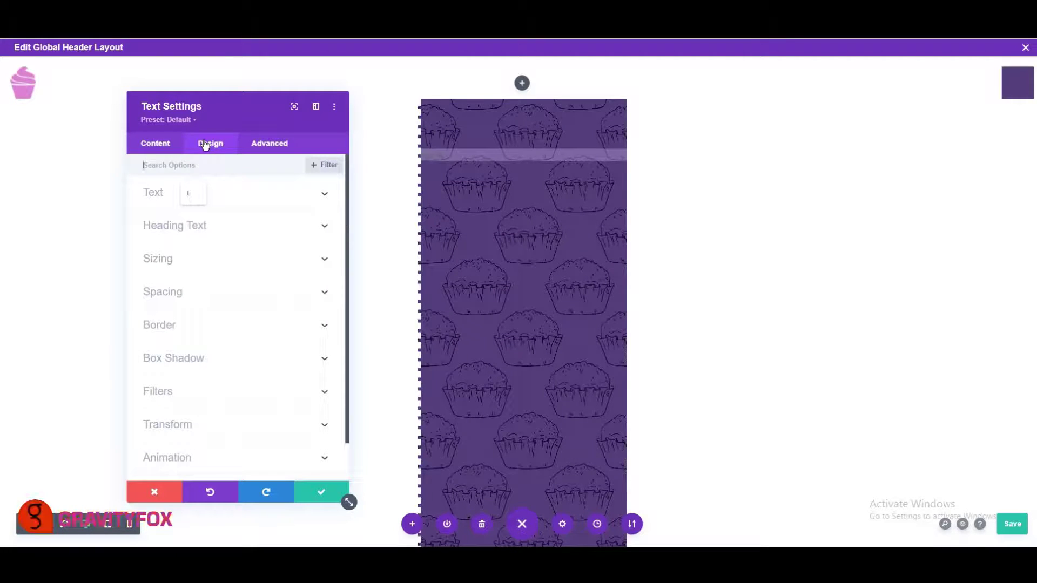
click(159, 202)
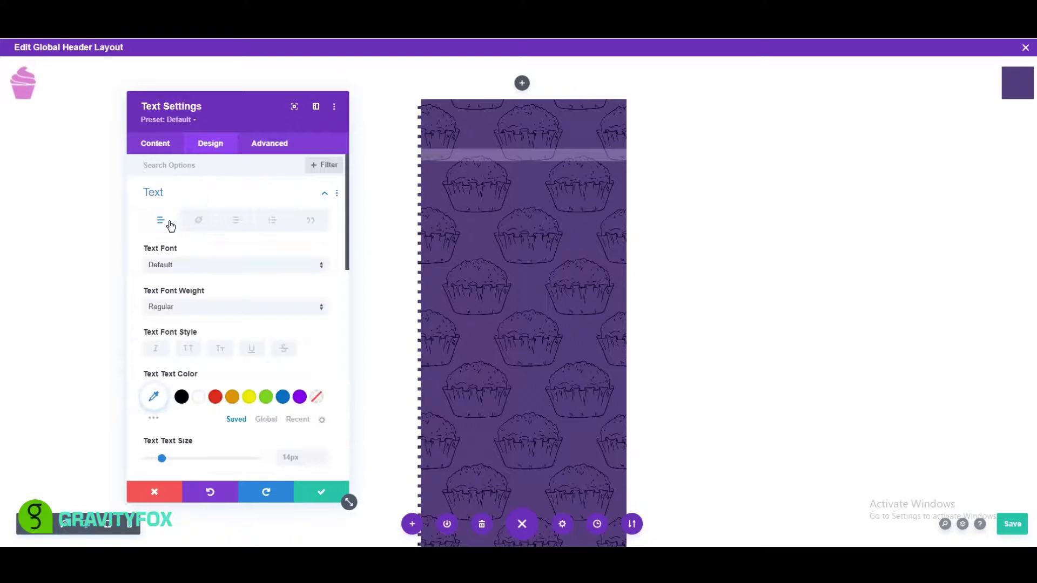
click(208, 263)
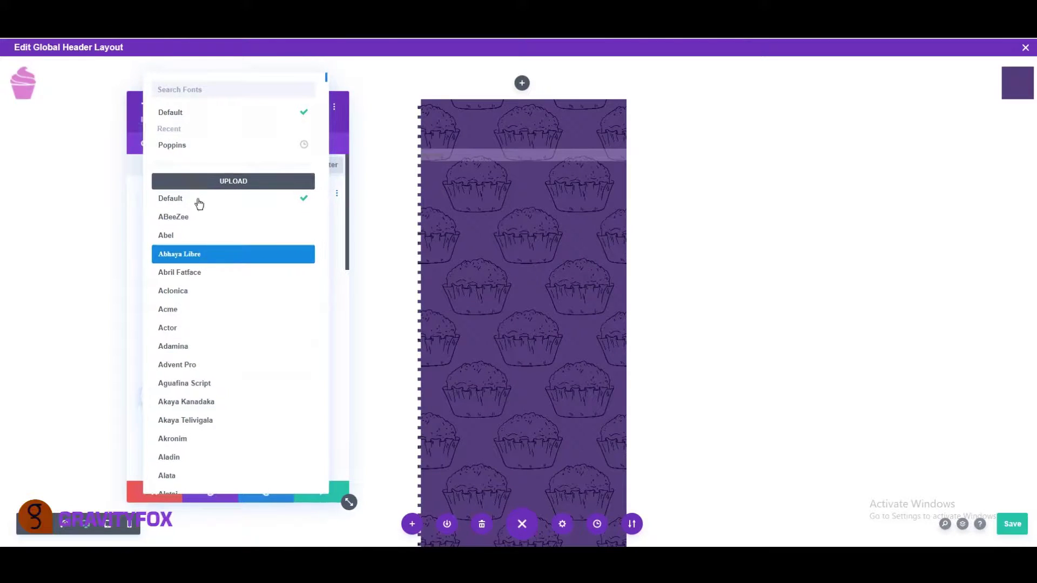
click(185, 145)
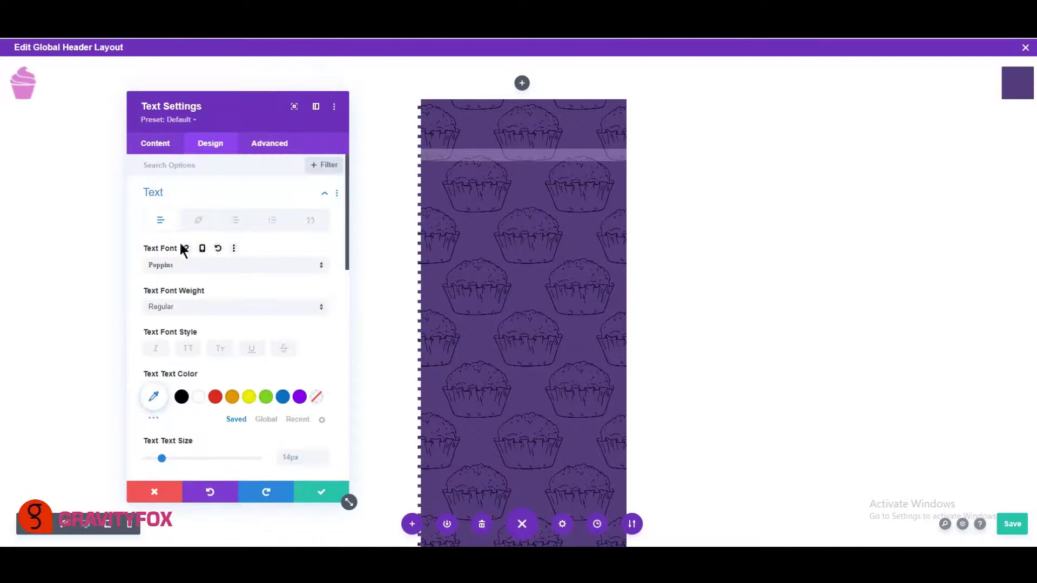
click(182, 306)
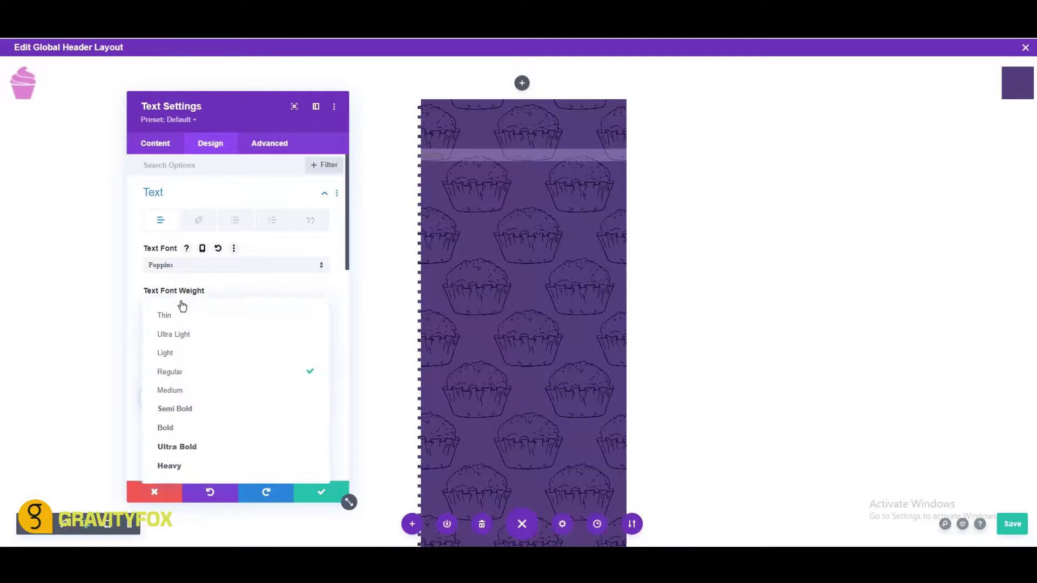
click(186, 428)
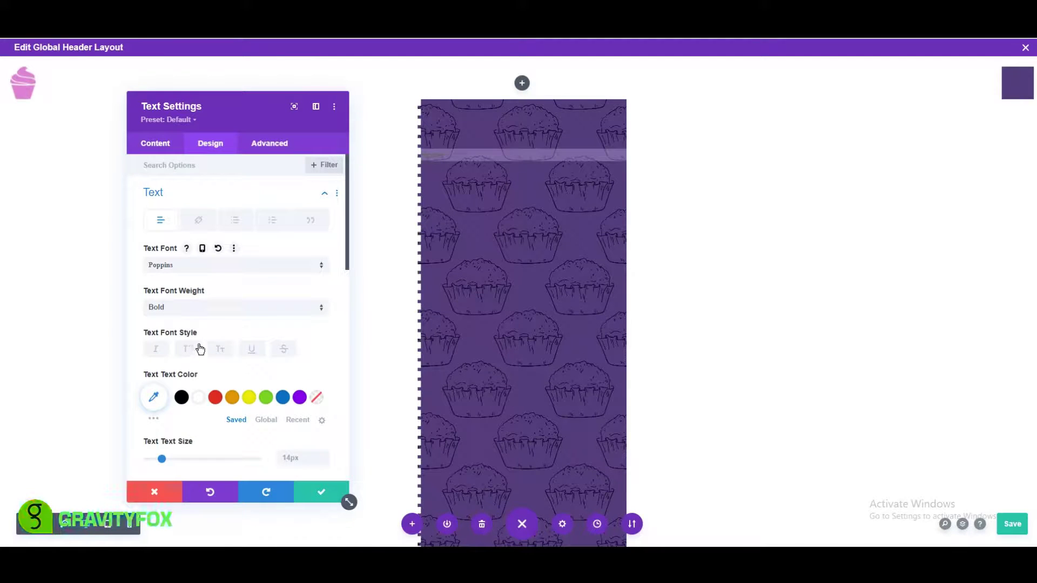
scroll(210, 324, down, 2)
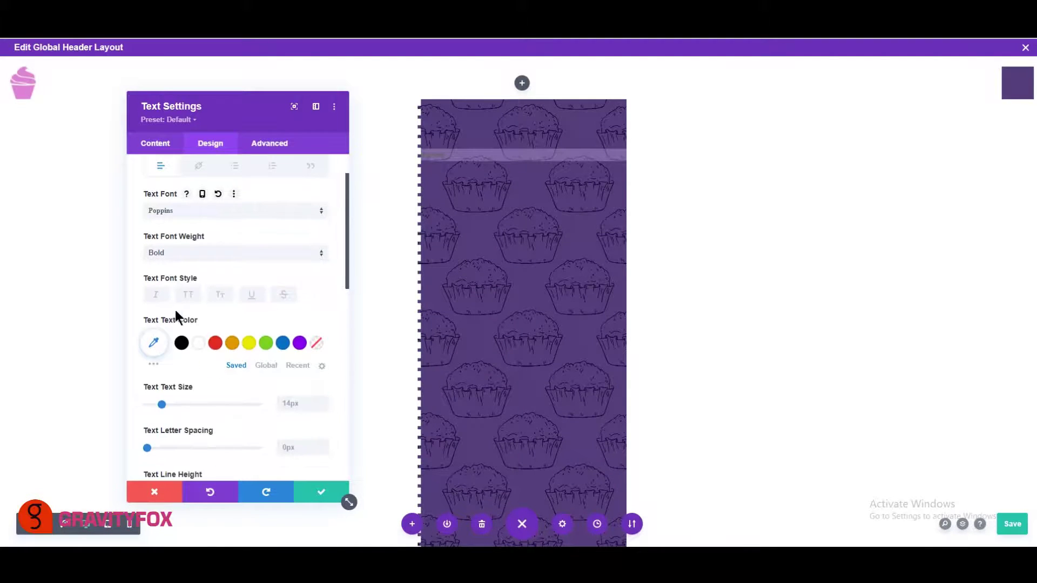
click(197, 344)
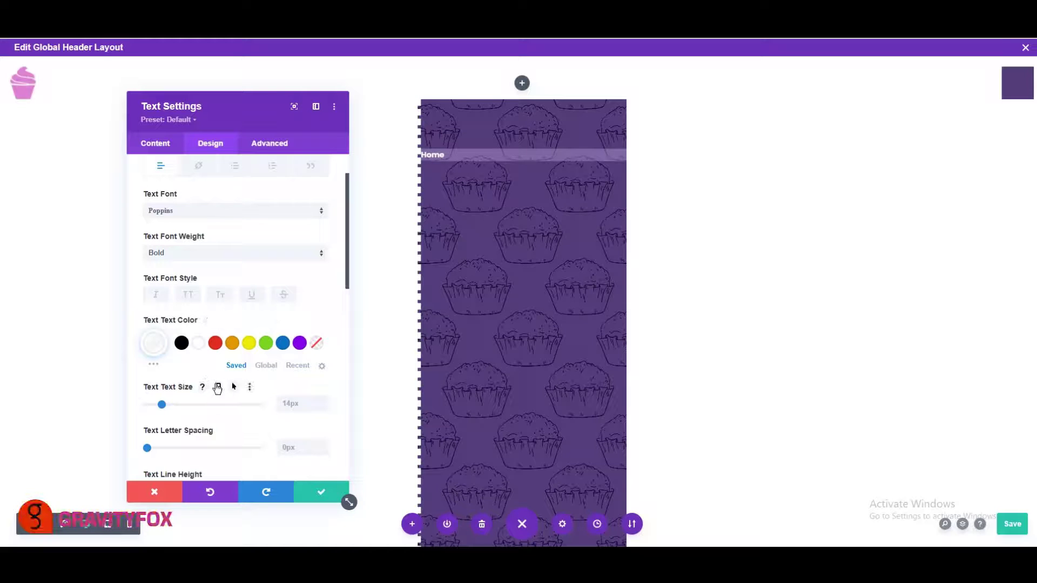
Set the Home text size to 1vw desktop, 2vw tablet and 3vw phone
click(217, 387)
text(1)
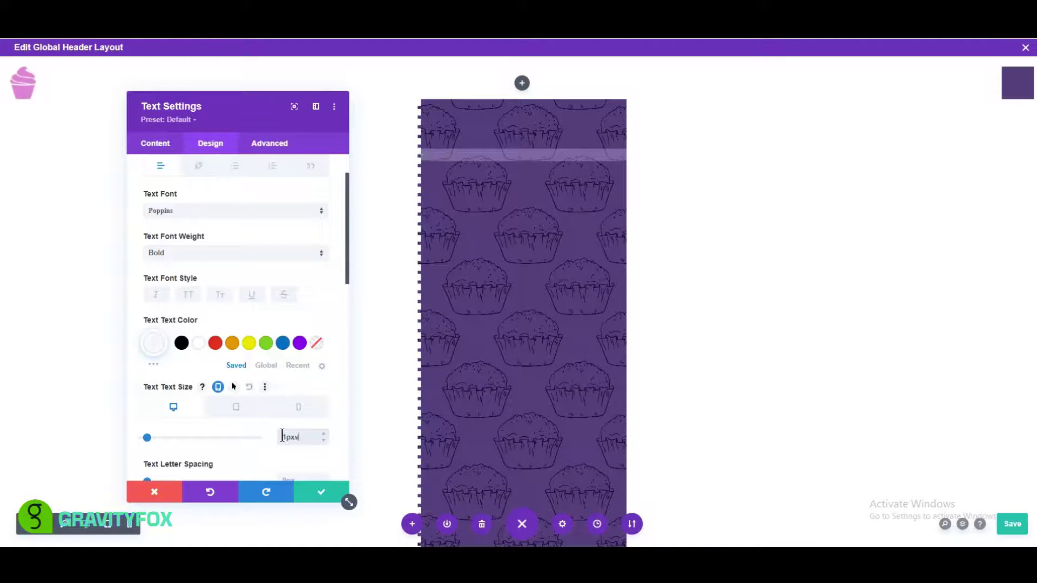
text(vw)
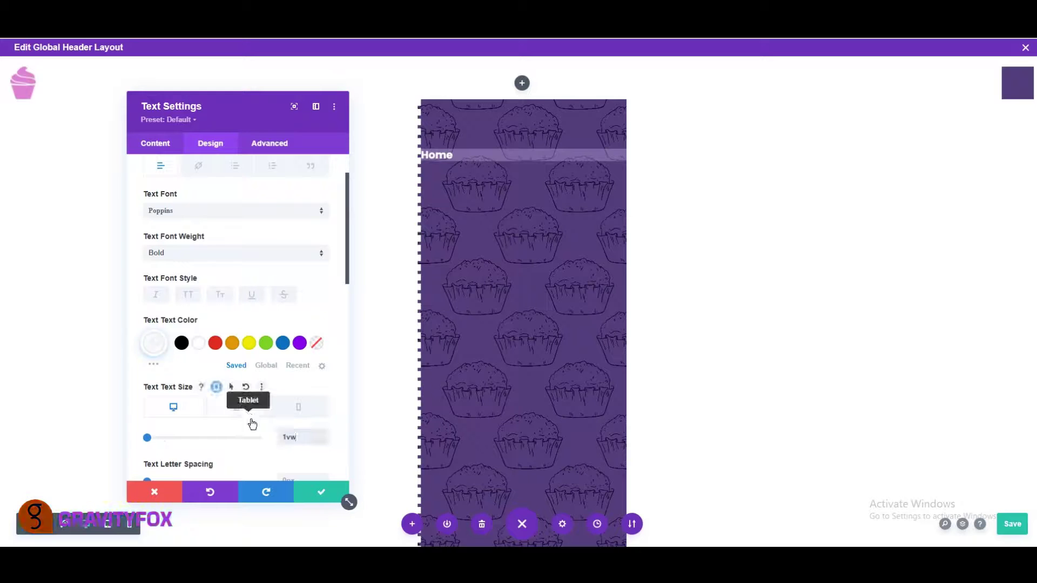
click(237, 409)
click(290, 406)
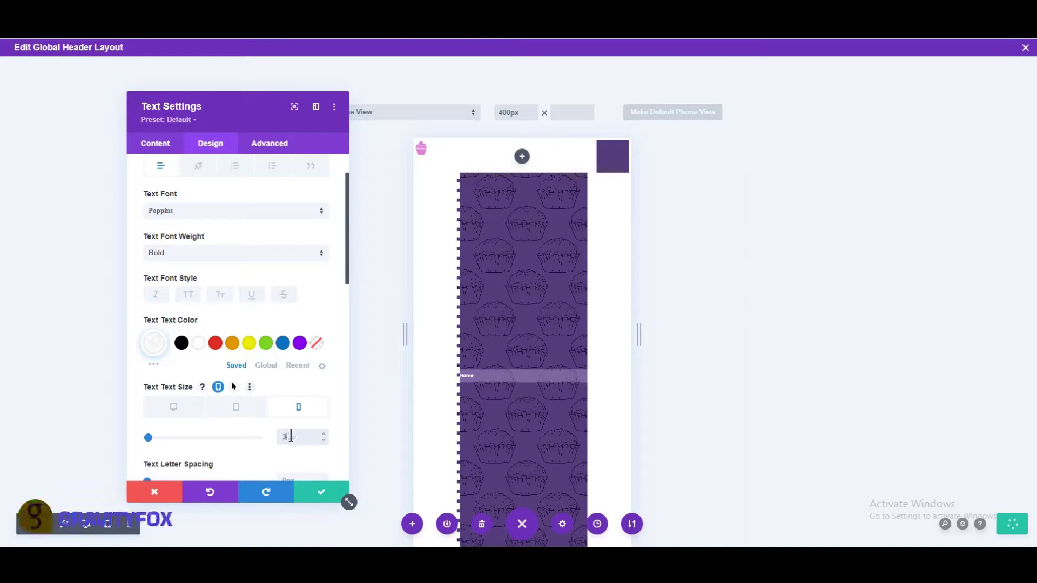
click(290, 436)
text(3vw)
scroll(250, 354, down, 6)
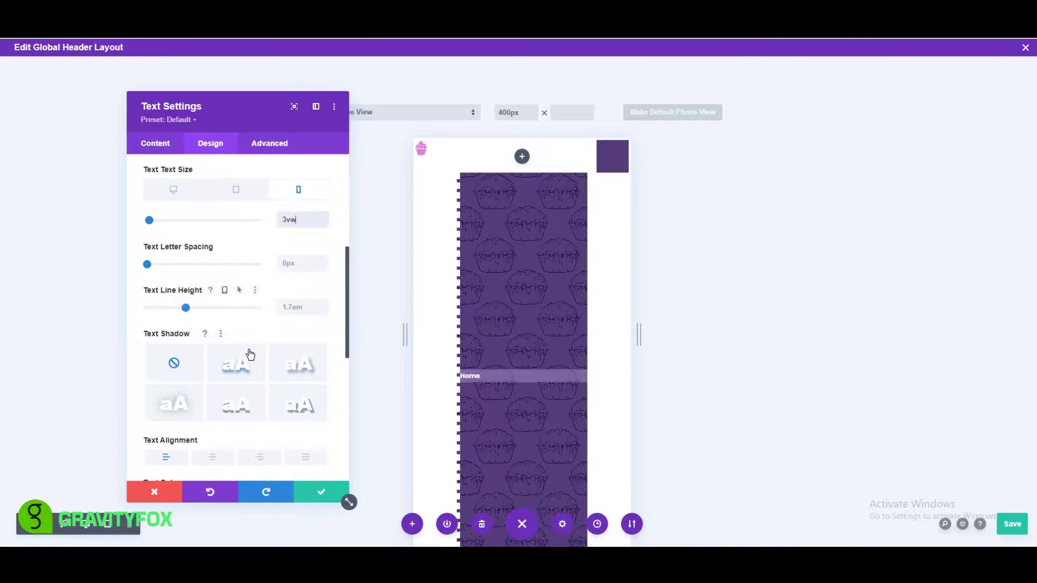
Centre the Home text and give it a 1vw desktop bottom margin
click(214, 350)
scroll(216, 355, down, 2)
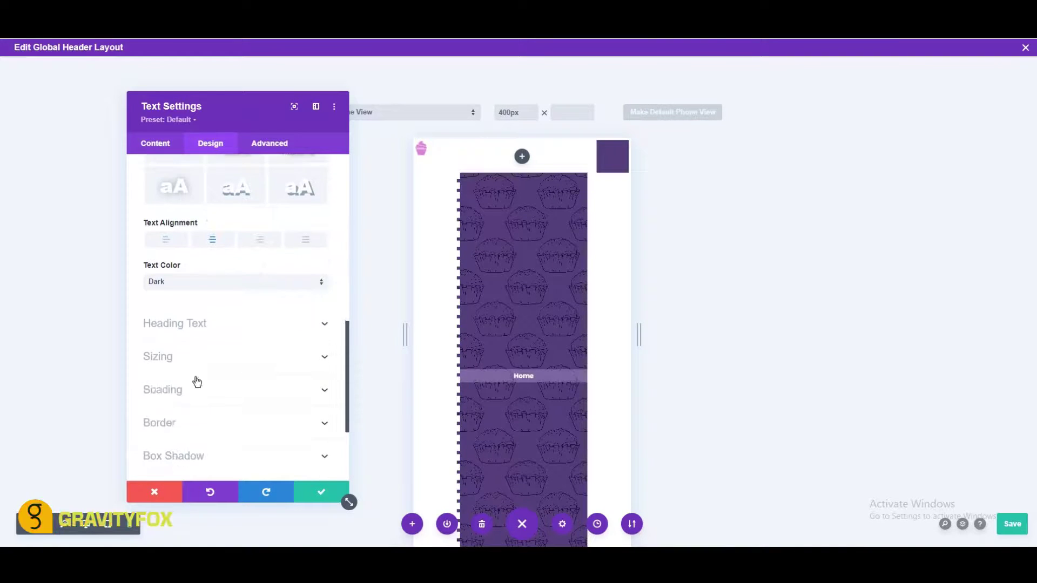
click(157, 392)
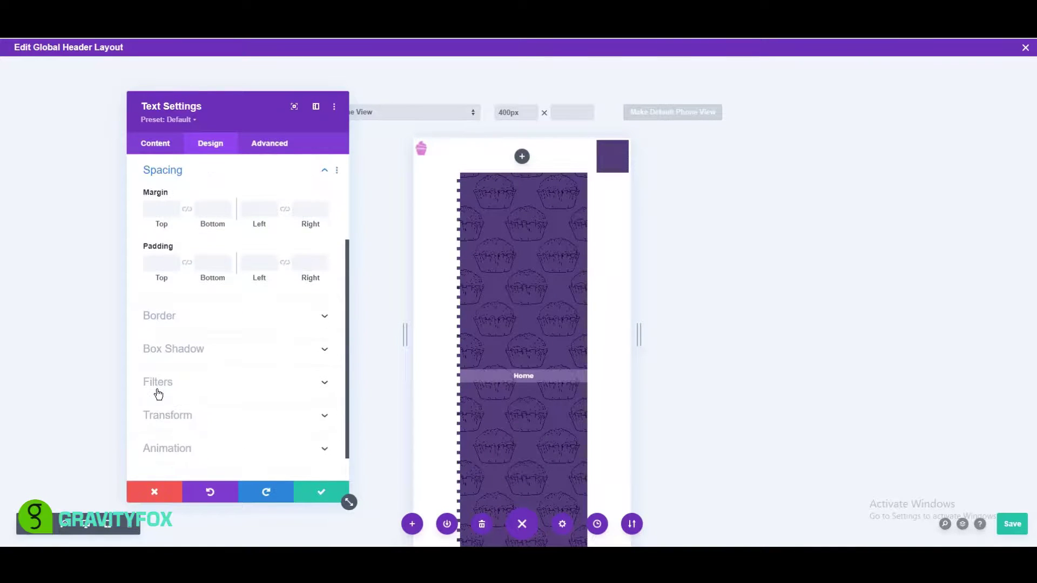
click(194, 192)
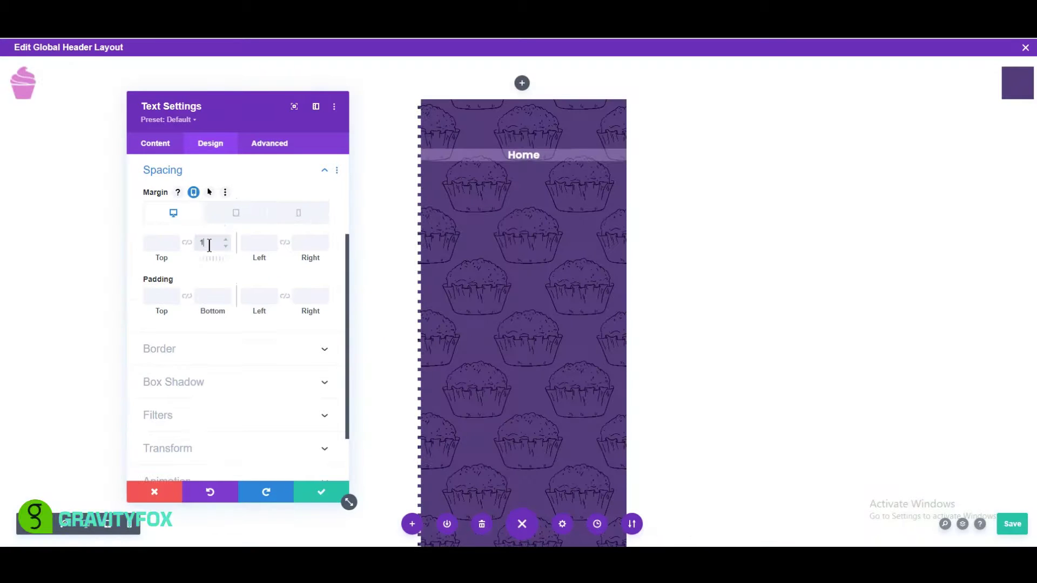
click(209, 243)
text(1)
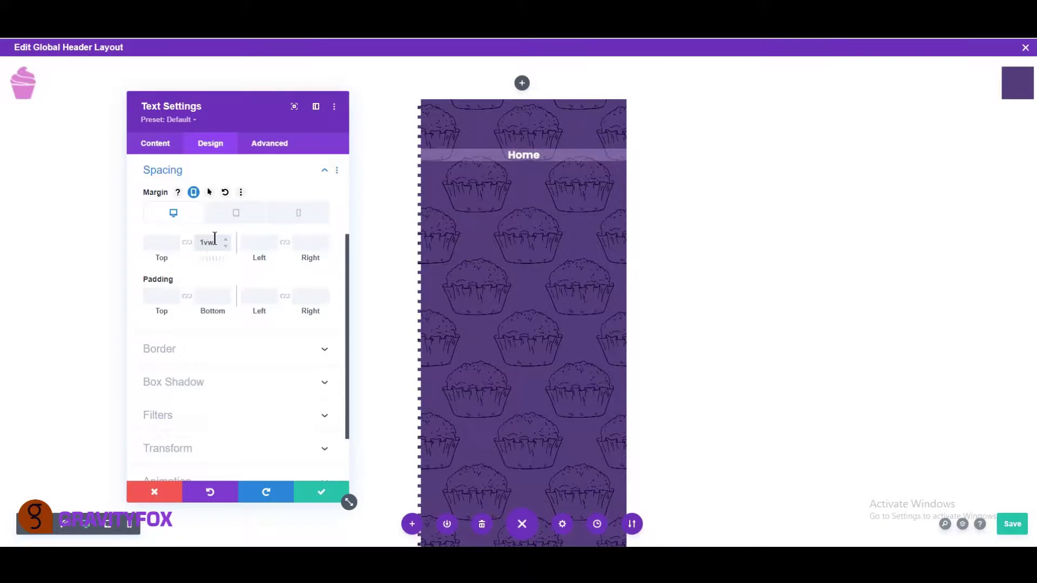
text(vw)
Set tablet and phone bottom margins to 2vw and 3vw, and top/bottom padding to 1px
click(236, 213)
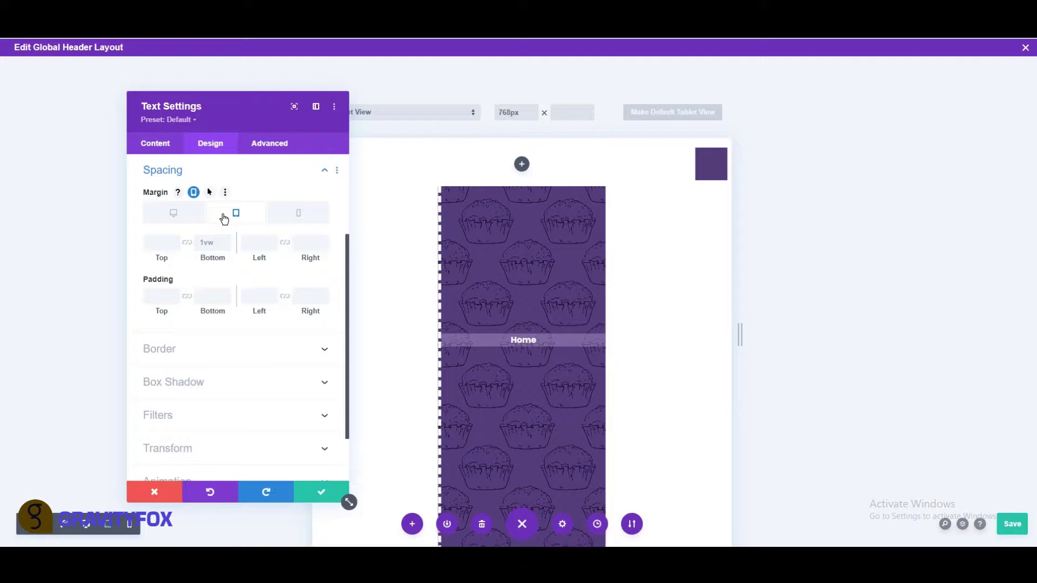
click(206, 242)
text(2)
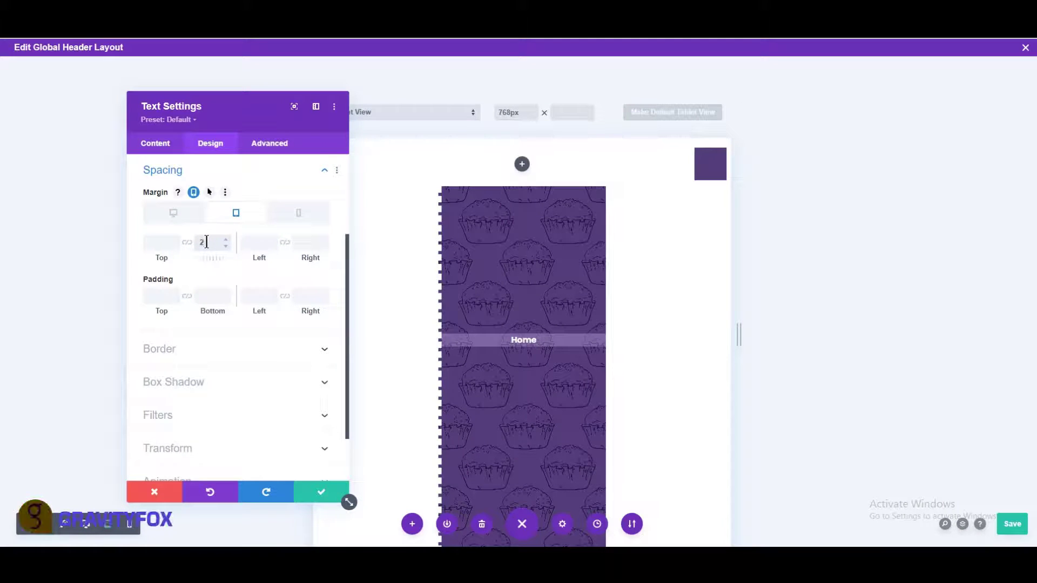
text(vw)
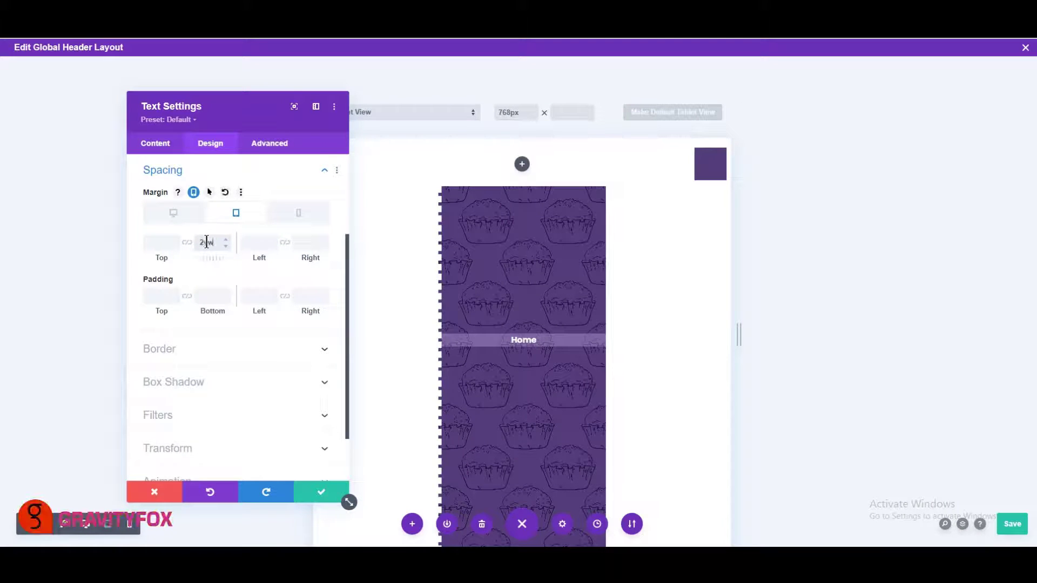
click(286, 216)
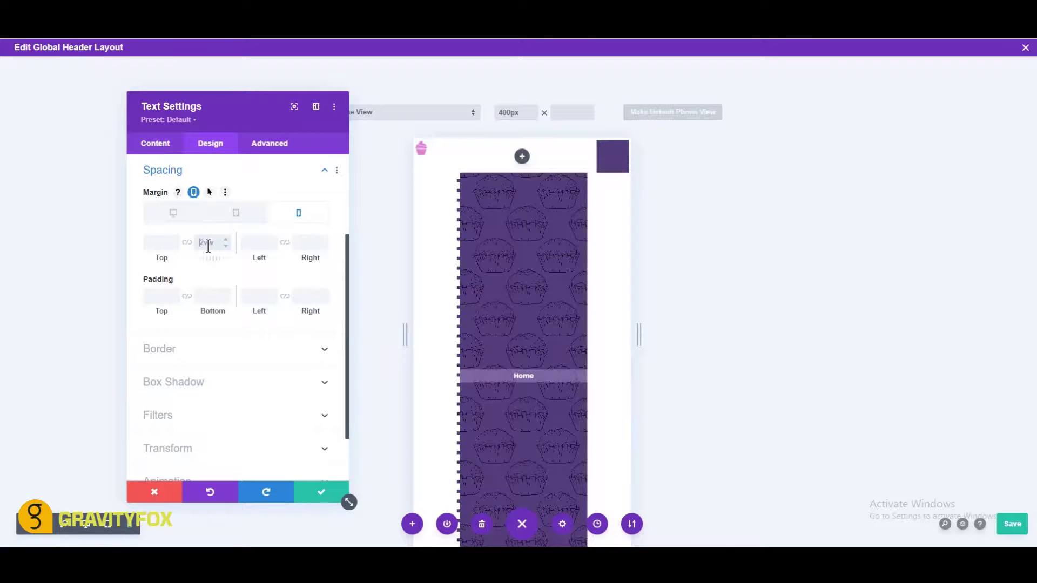
click(208, 246)
text(3vw)
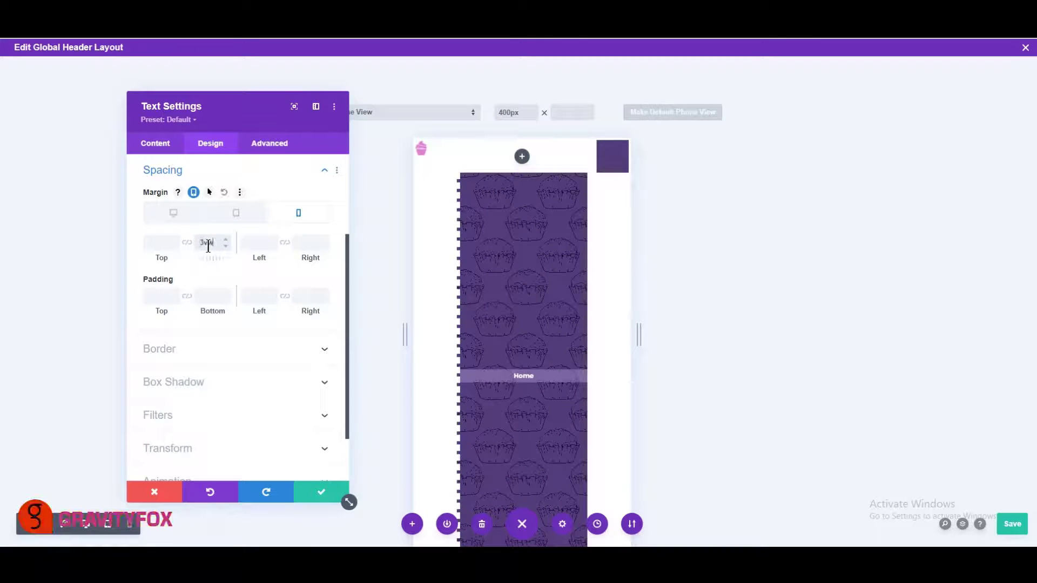
click(159, 295)
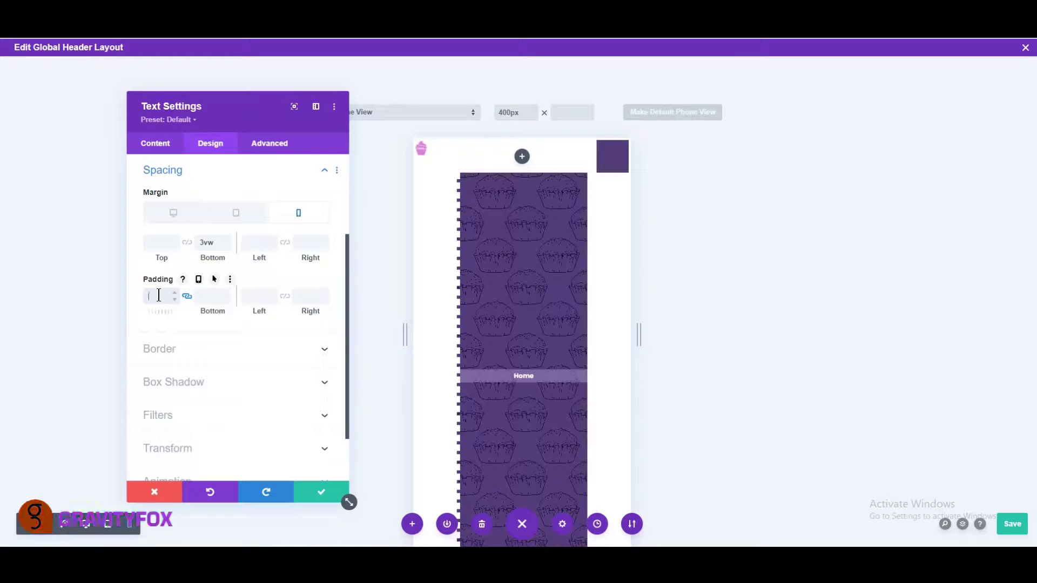
text(1px)
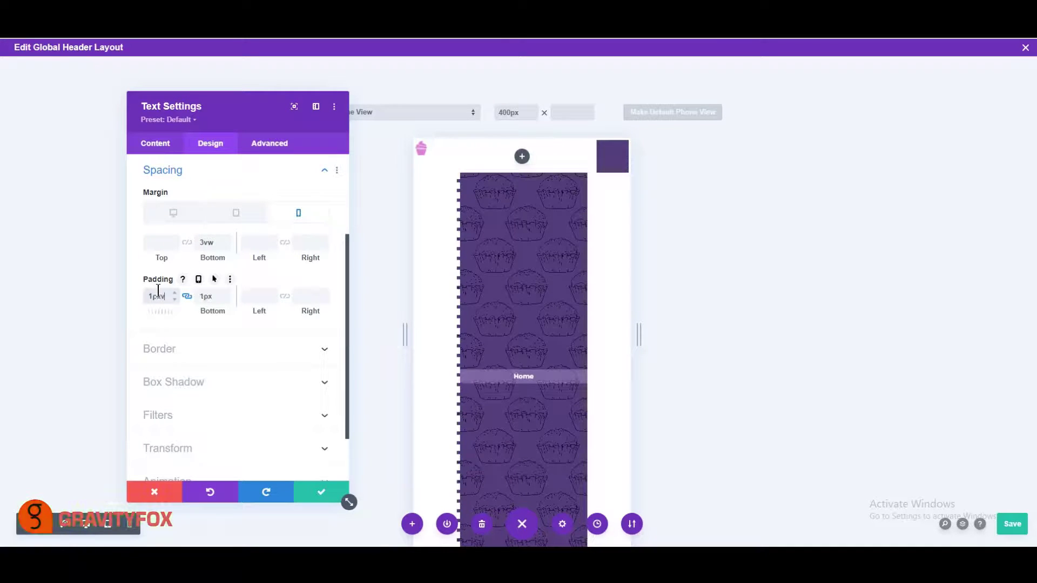
Save the Home item, duplicate it, and relabel the second copy 'Services'
click(309, 493)
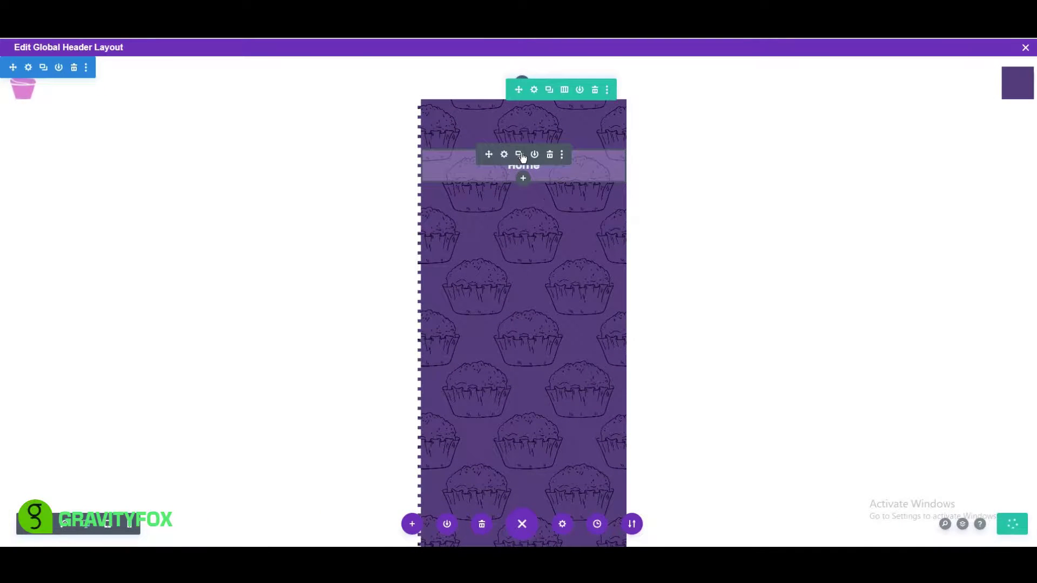
click(519, 155)
click(519, 155)
click(520, 155)
click(504, 198)
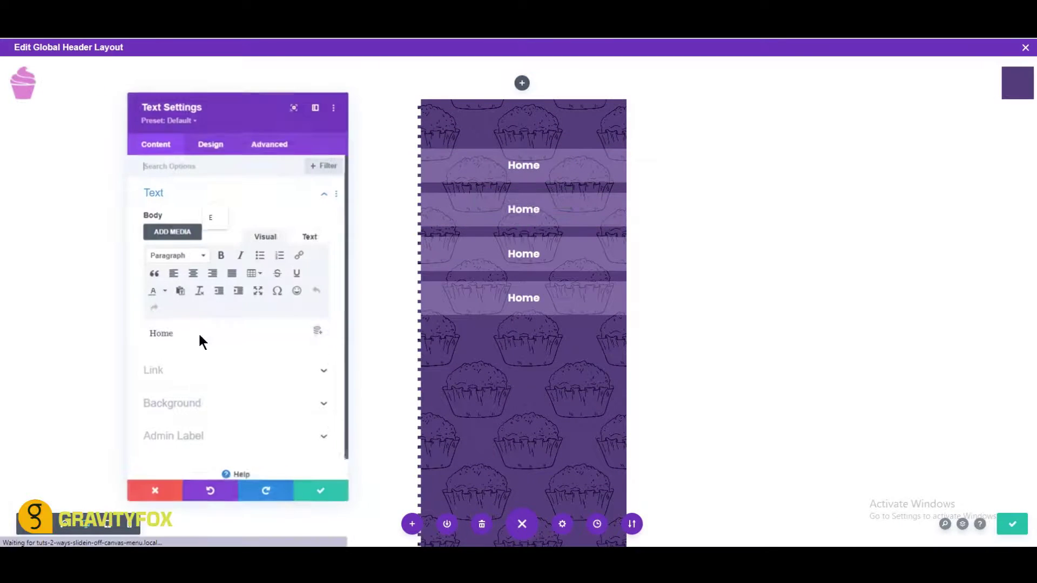
drag(187, 335, 139, 324)
text(Services)
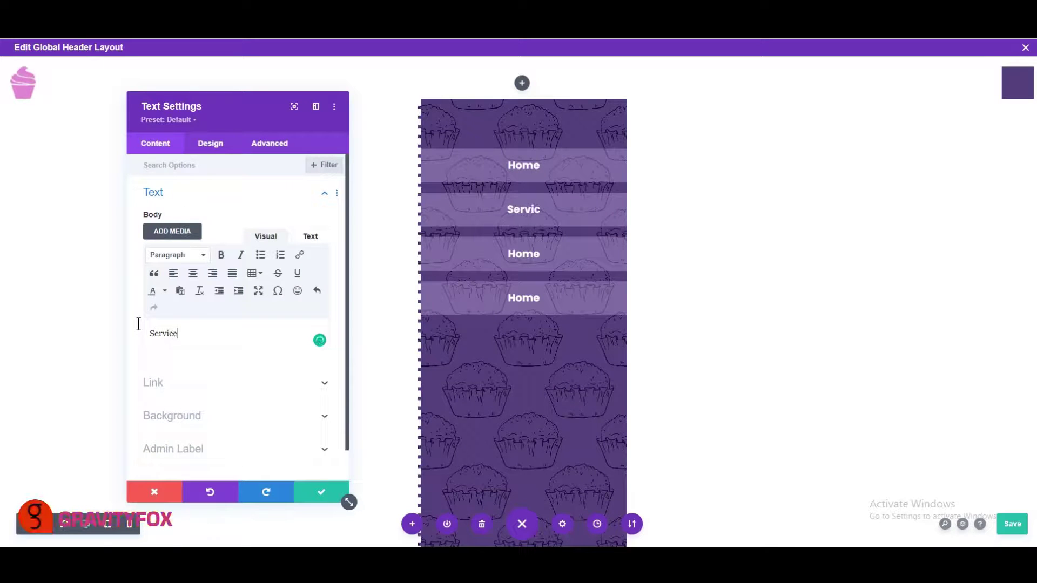
click(312, 494)
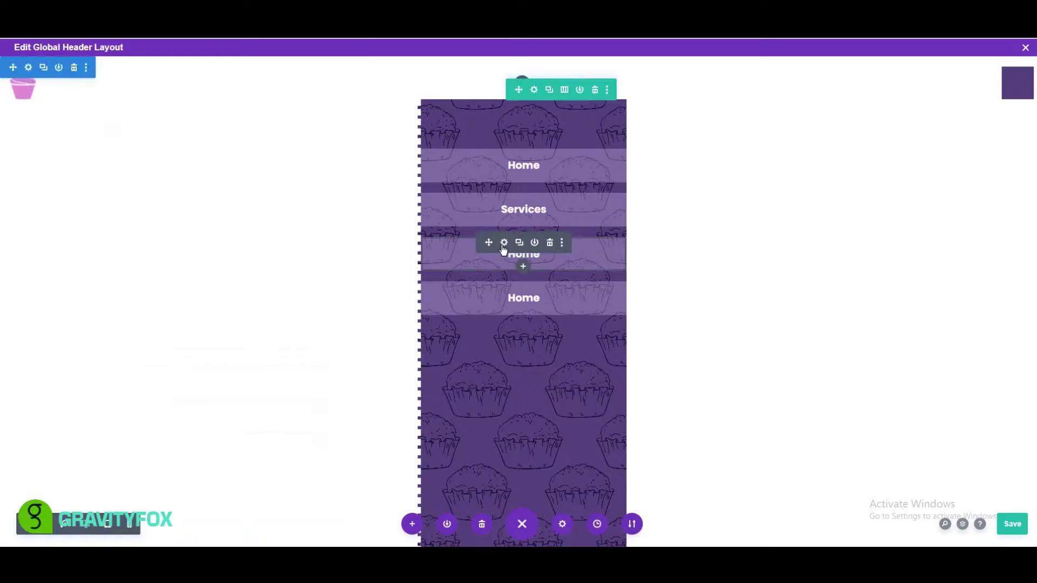
Relabel the third and fourth copies 'About' and 'Contact', saving each
click(504, 243)
click(166, 331)
drag(177, 332, 140, 326)
text(About)
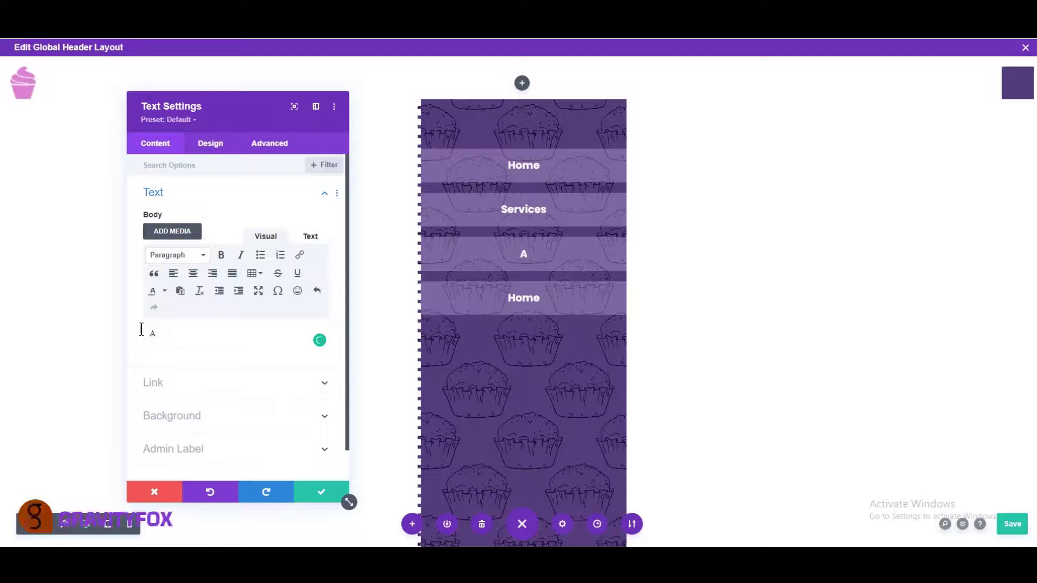
click(306, 485)
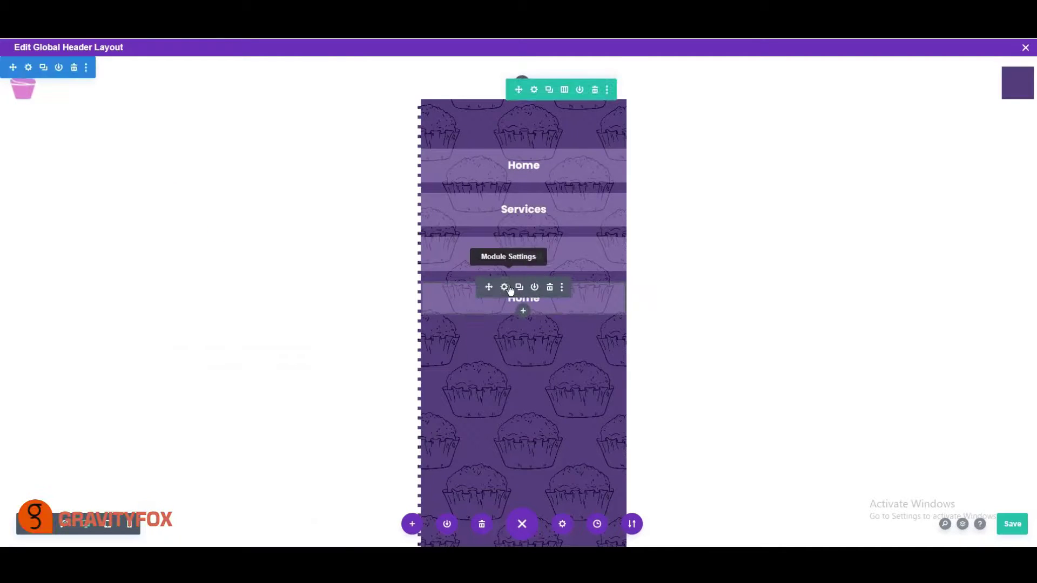
click(509, 287)
drag(176, 333, 147, 334)
text(Contact)
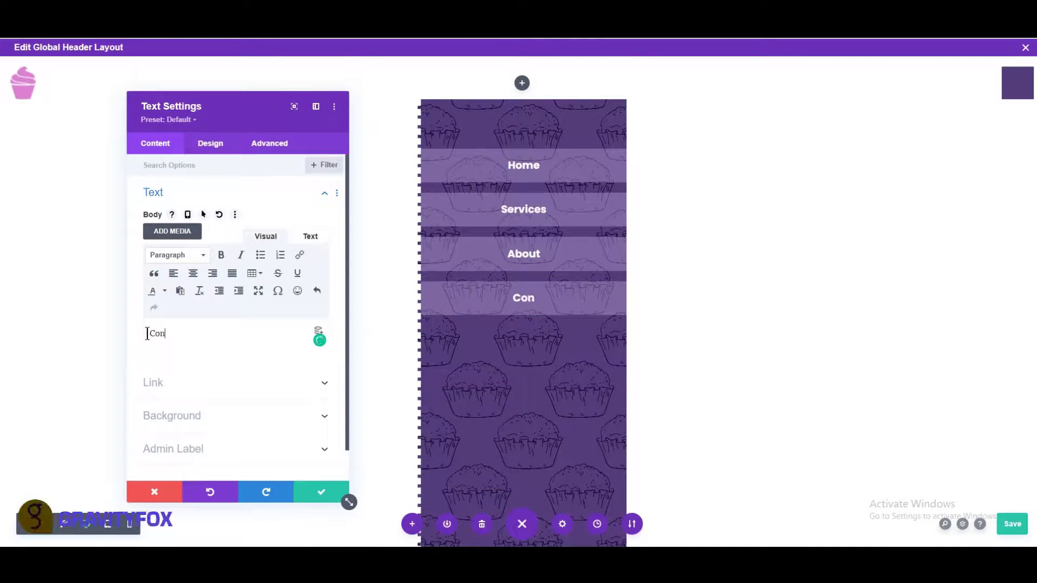
click(300, 493)
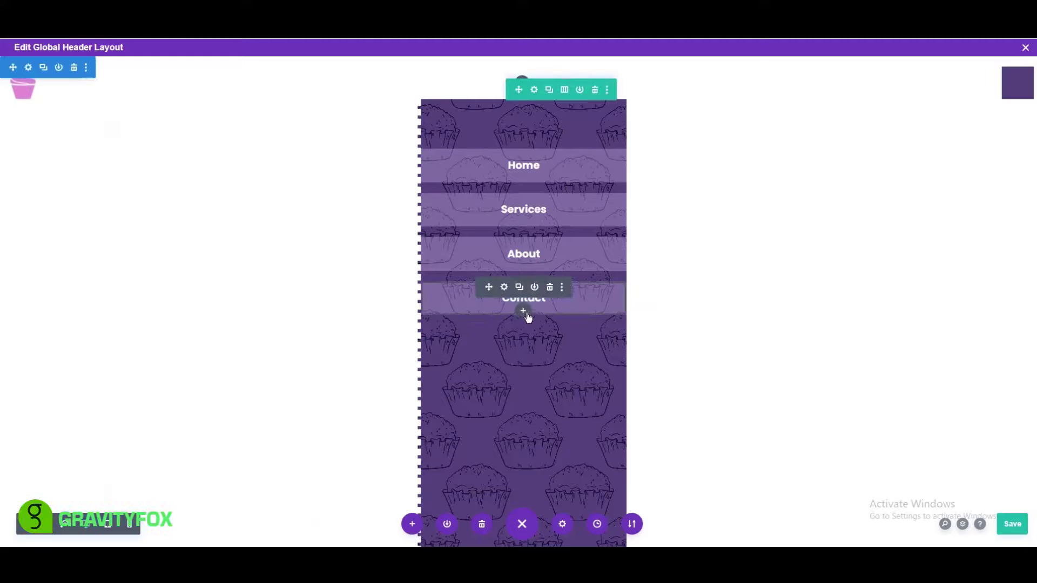
Add a Button module below Contact labelled 'Login' and open its link URL field
click(522, 311)
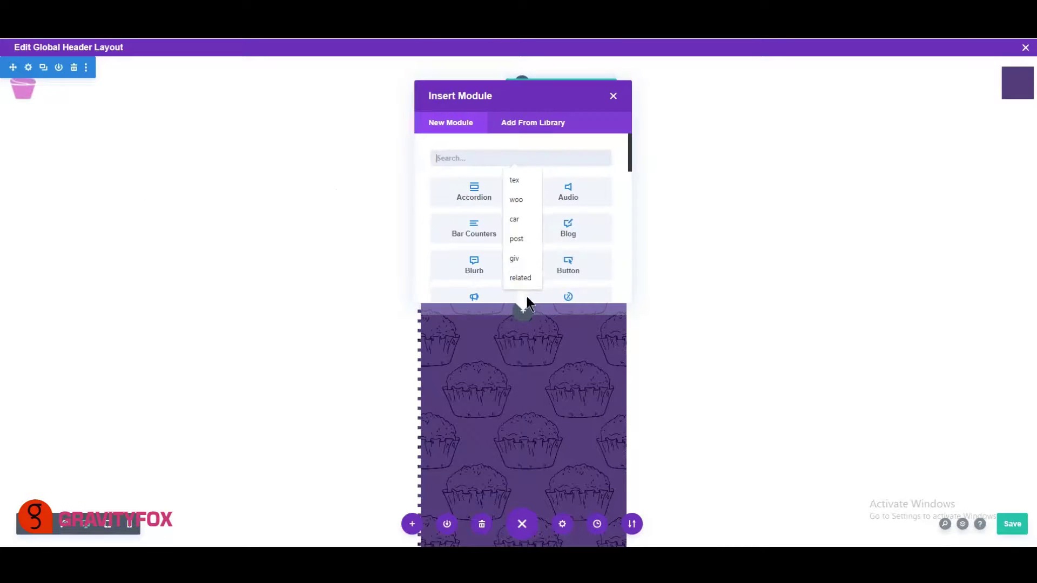
click(569, 265)
drag(205, 235, 140, 237)
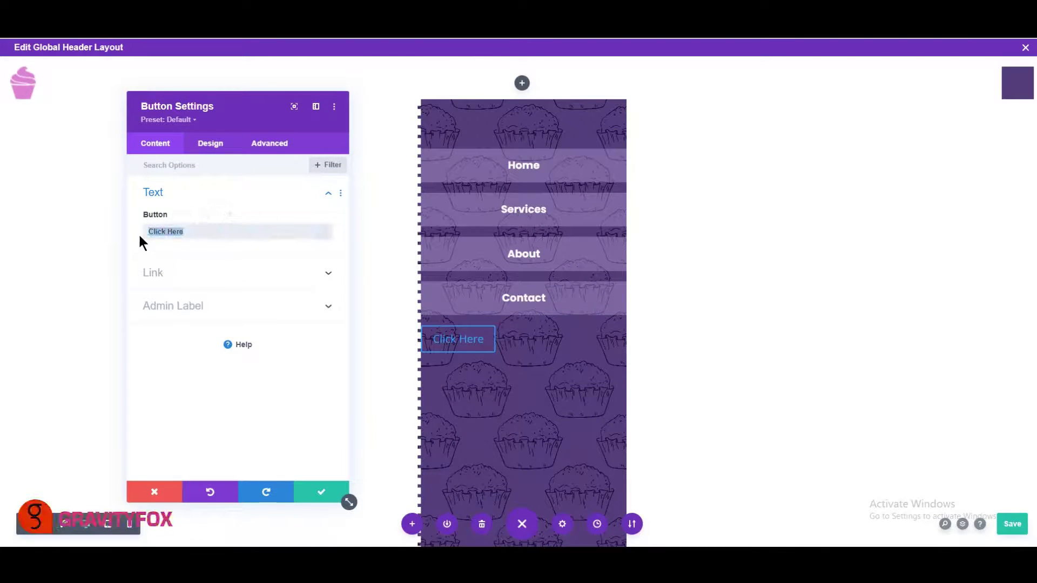
key(BackSpace)
text(Login)
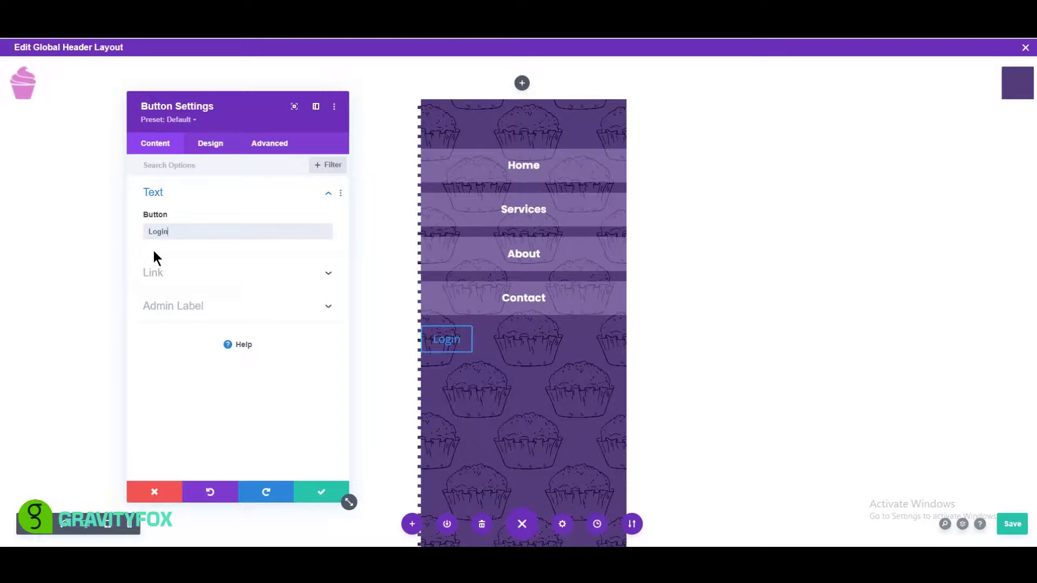
click(154, 273)
click(159, 274)
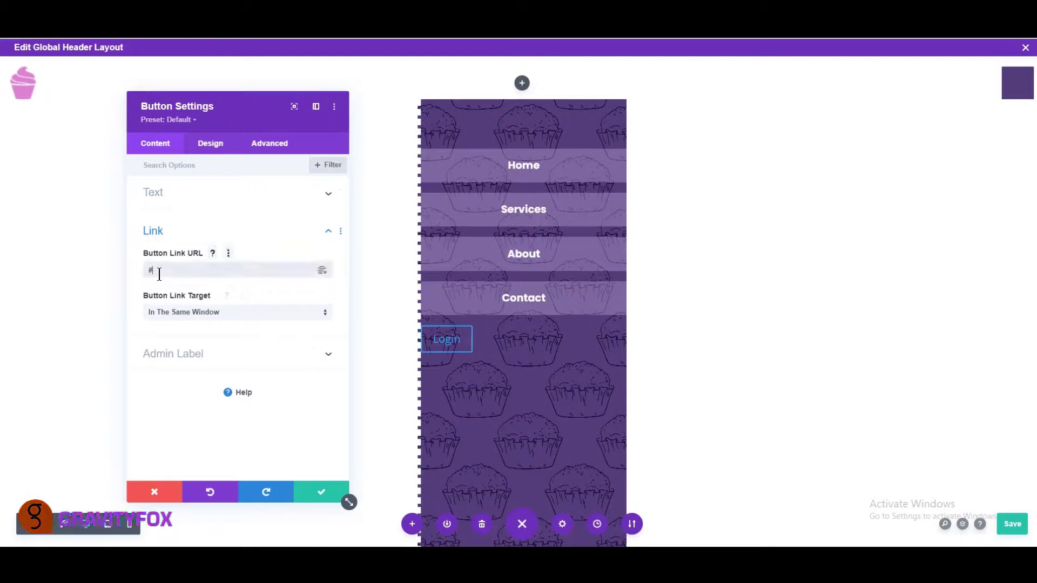
Centre the Login button and turn on its custom styles
click(209, 144)
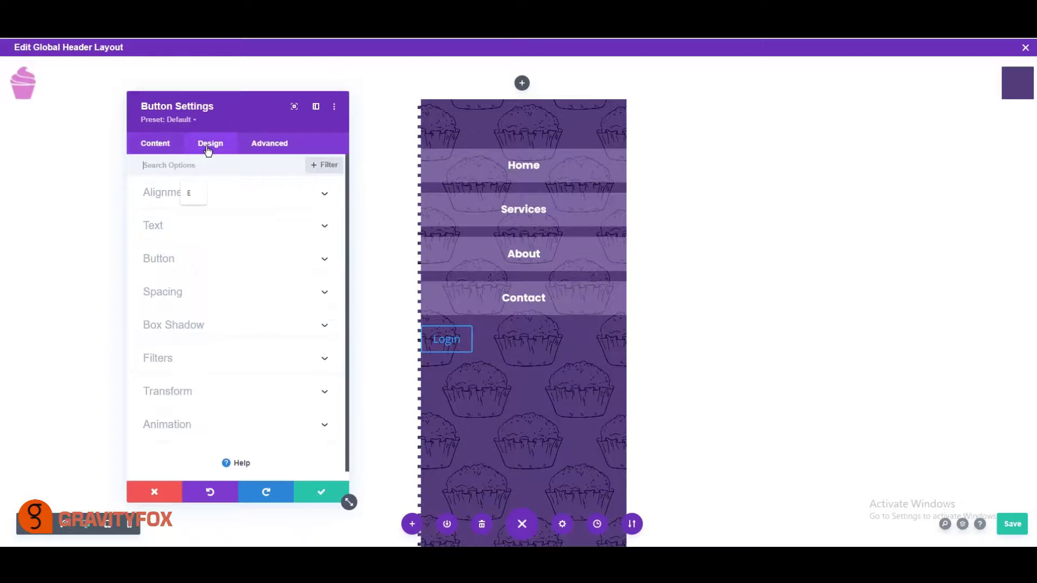
click(195, 200)
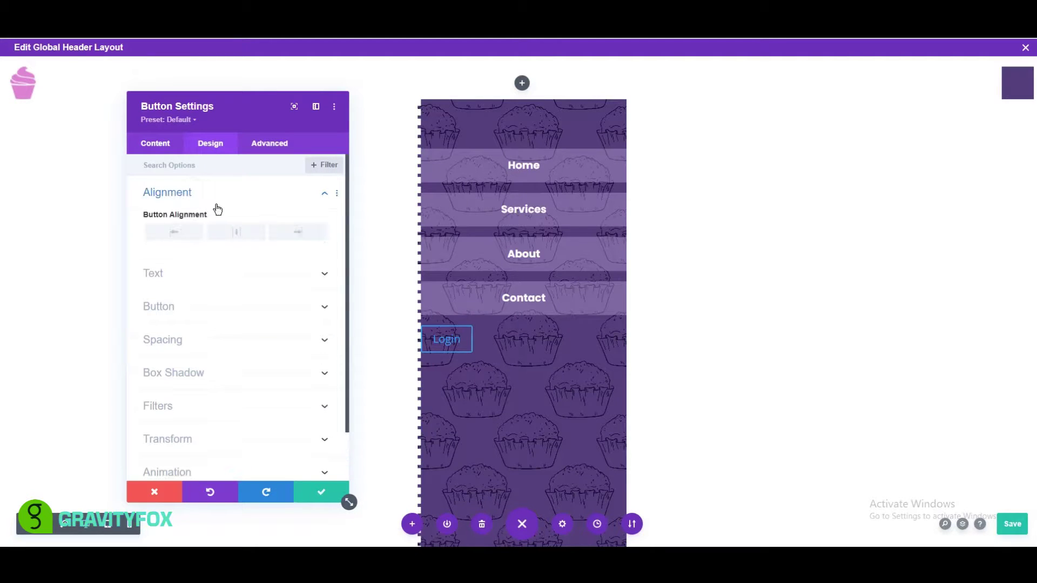
click(232, 233)
click(163, 307)
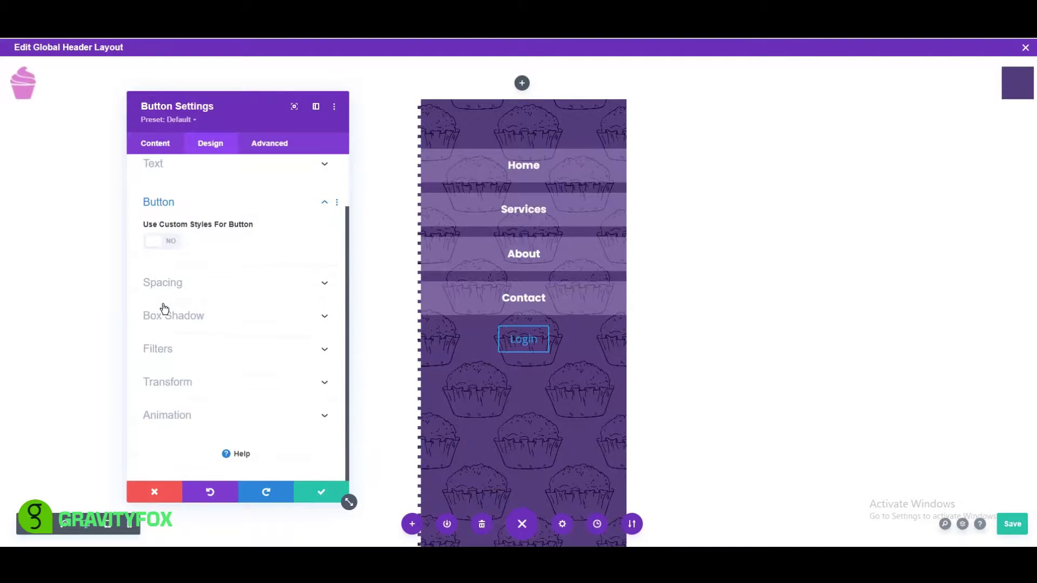
click(163, 241)
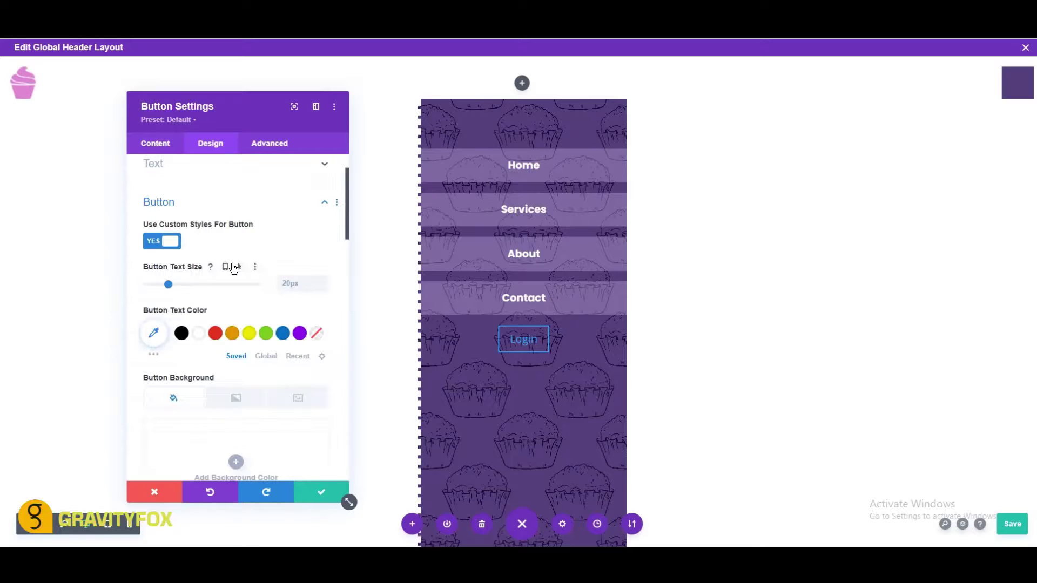
Set per-device button text size: 0.7vw desktop, 1.5vw tablet, then the phone field
click(232, 267)
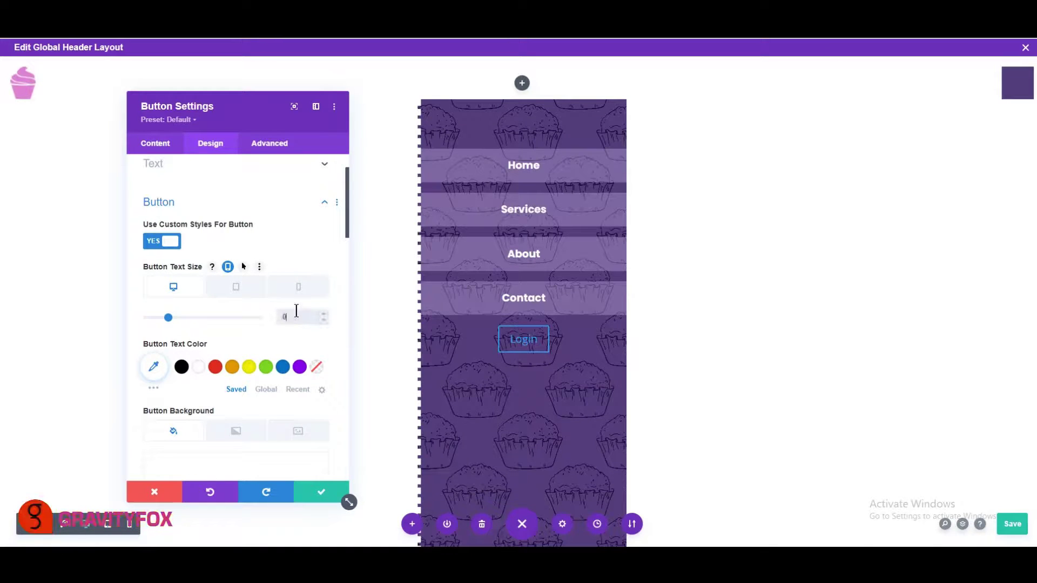
click(296, 312)
text(0.7pxvw)
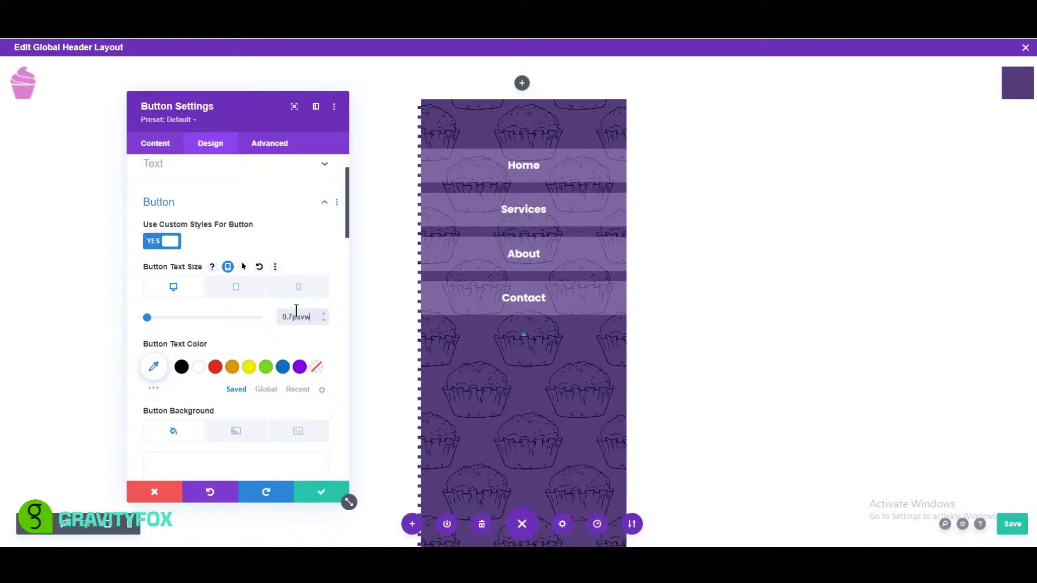
key(BackSpace)
key(BackSpace)
key(BackSpace)
key(BackSpace)
text(vw)
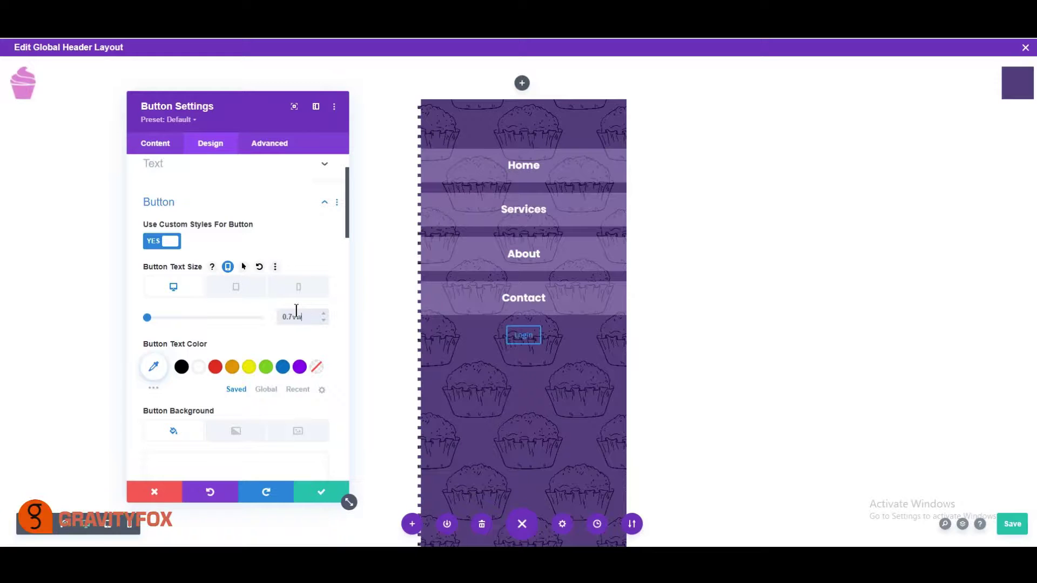
click(233, 294)
click(288, 317)
text(1)
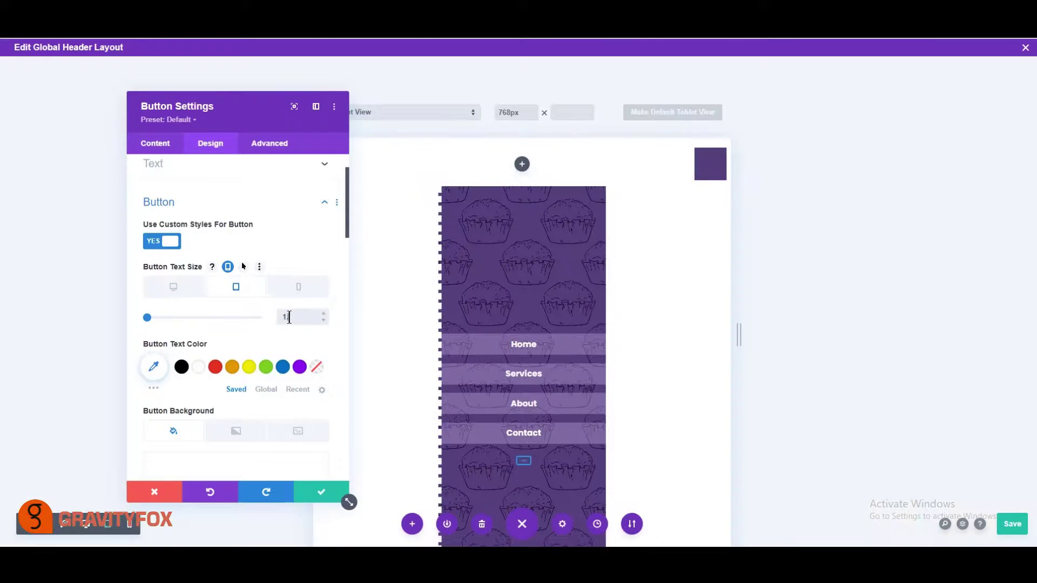
text(.5vw)
click(298, 287)
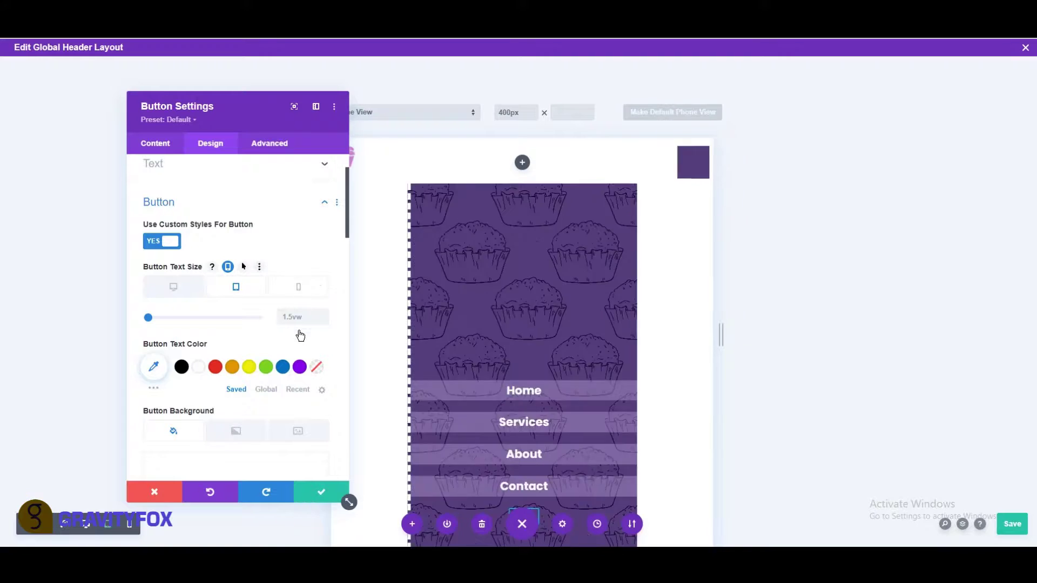
click(294, 317)
Enter 2.7vw phone text size, make the text white, background transparent and corners 0px
text(2.7)
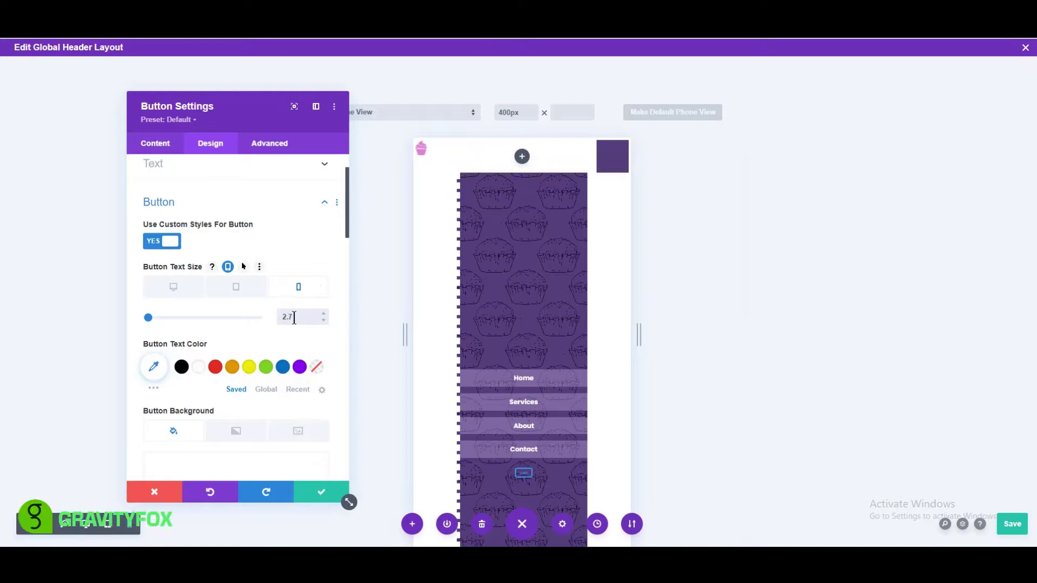
text(vw)
scroll(199, 331, down, 1)
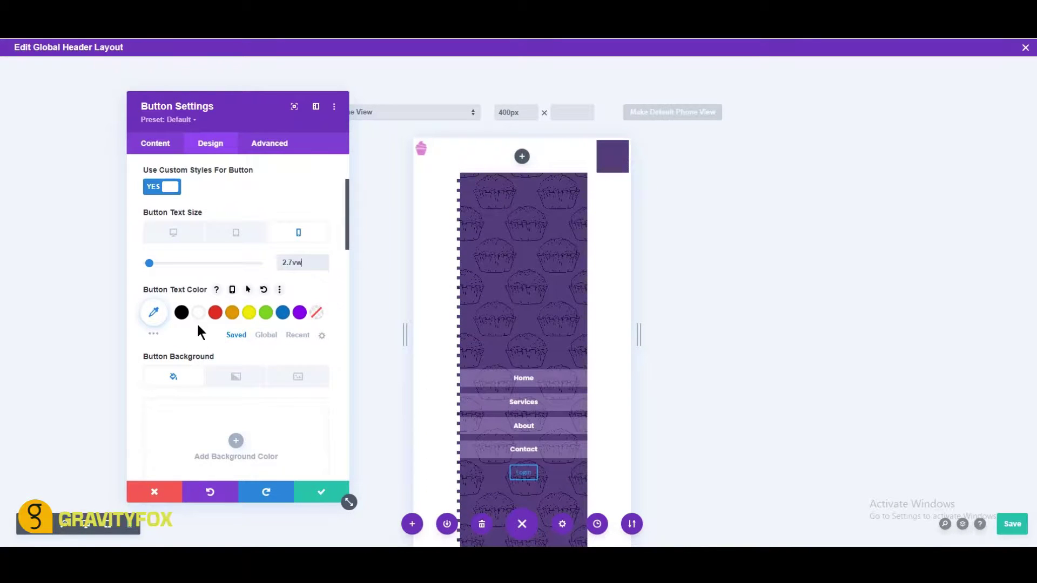
click(199, 312)
scroll(199, 386, down, 1)
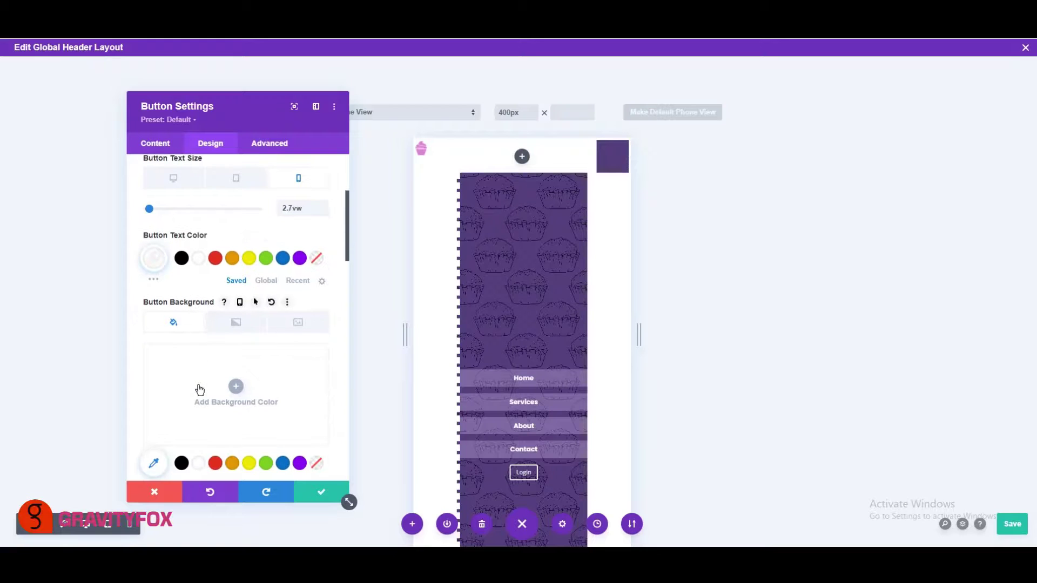
scroll(199, 390, down, 1)
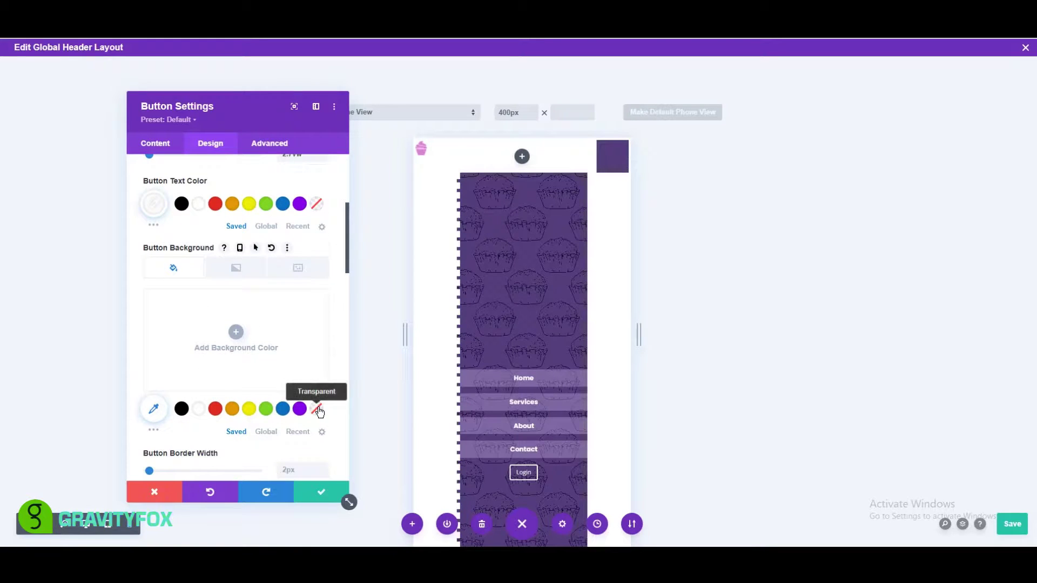
click(318, 410)
scroll(317, 411, down, 3)
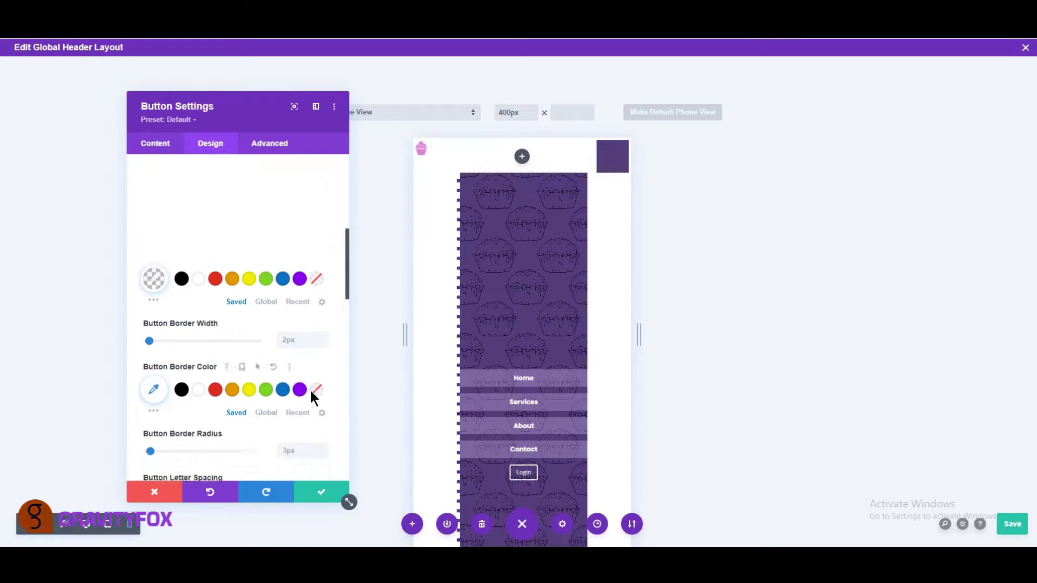
click(323, 421)
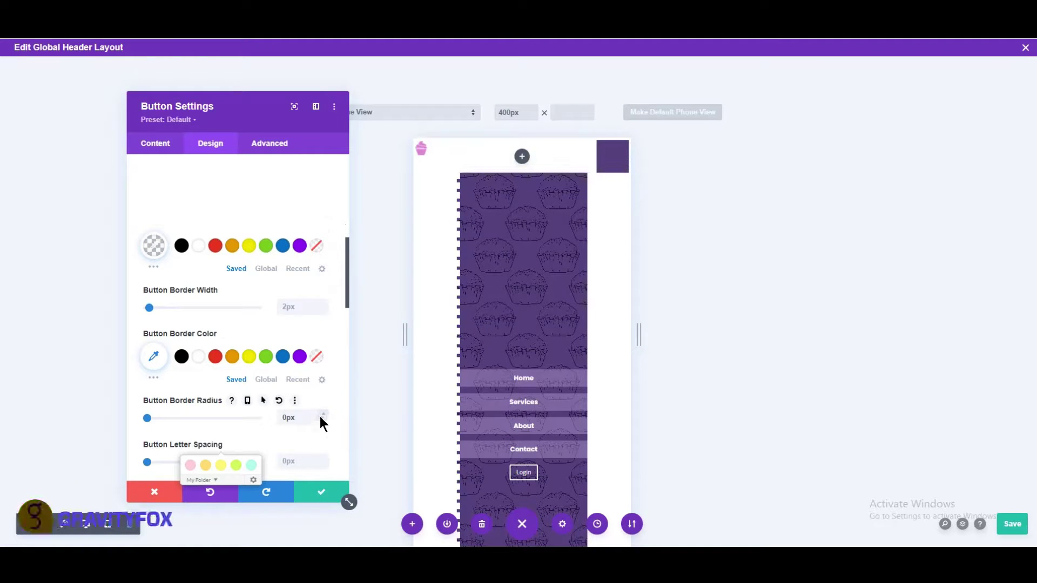
Give the Login text 4px letter spacing in bold uppercase Poppins
scroll(320, 417, down, 3)
click(322, 295)
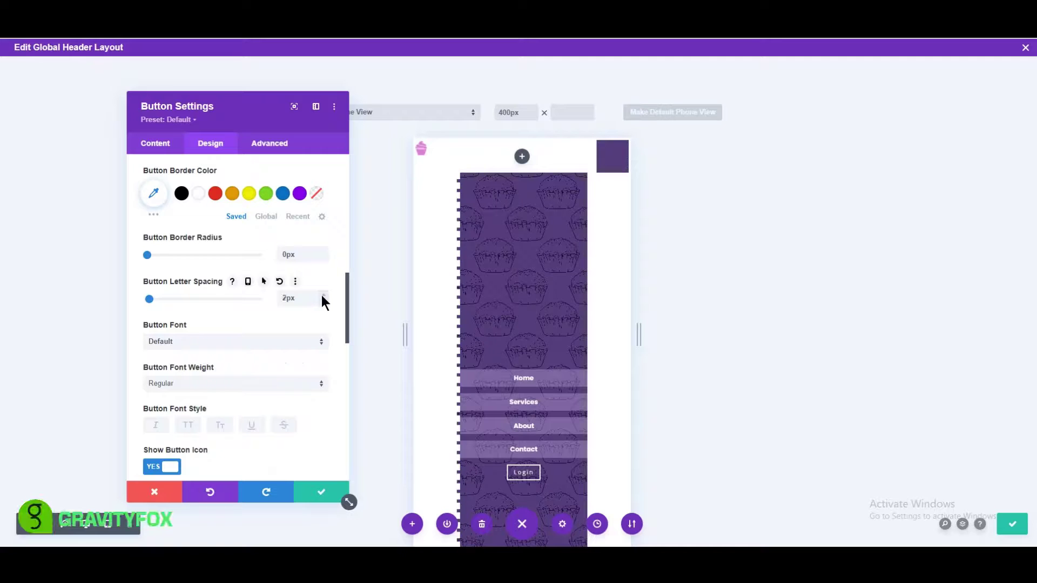
click(323, 294)
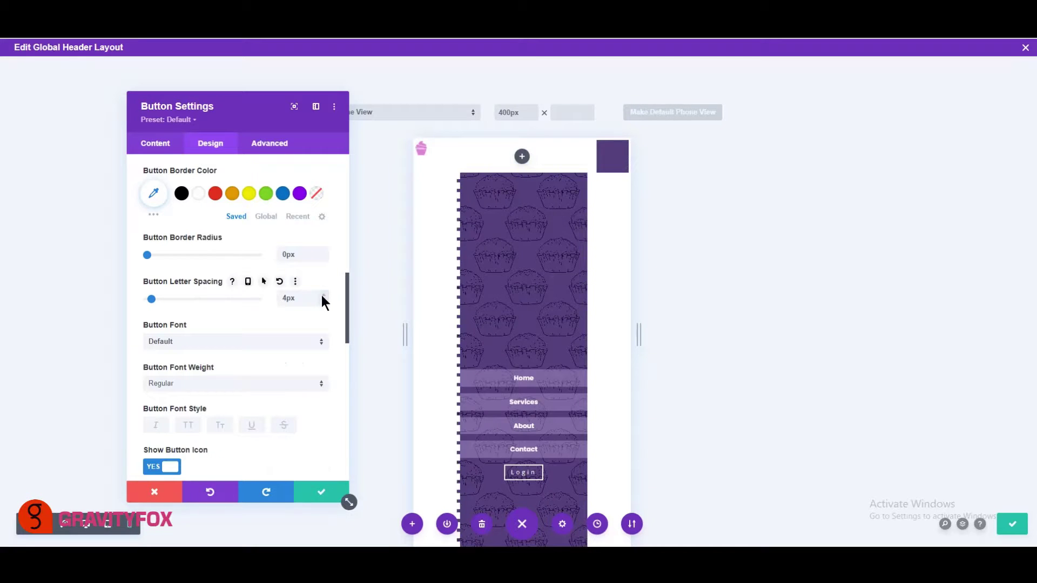
click(304, 349)
click(210, 148)
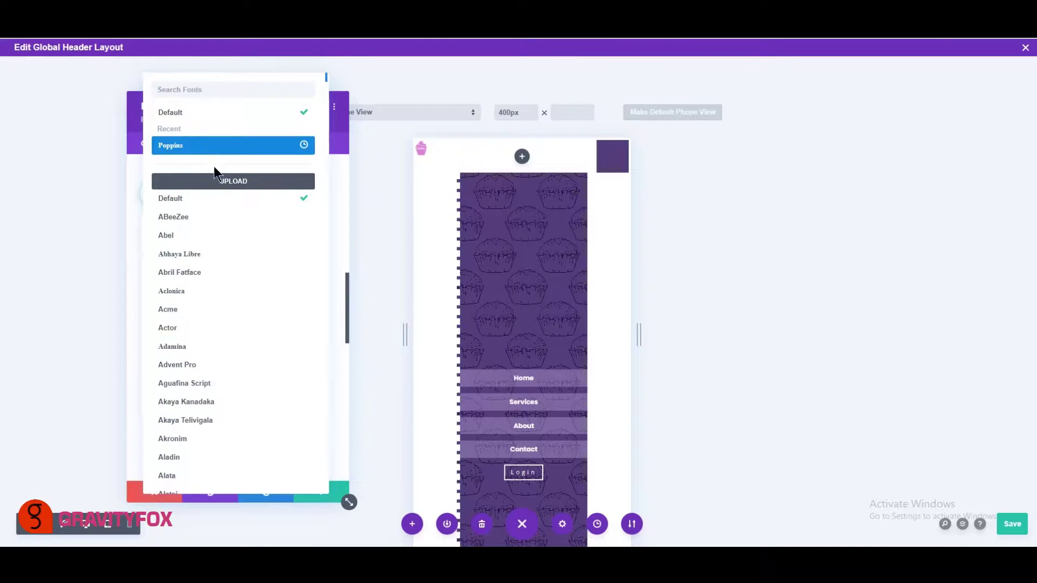
click(237, 382)
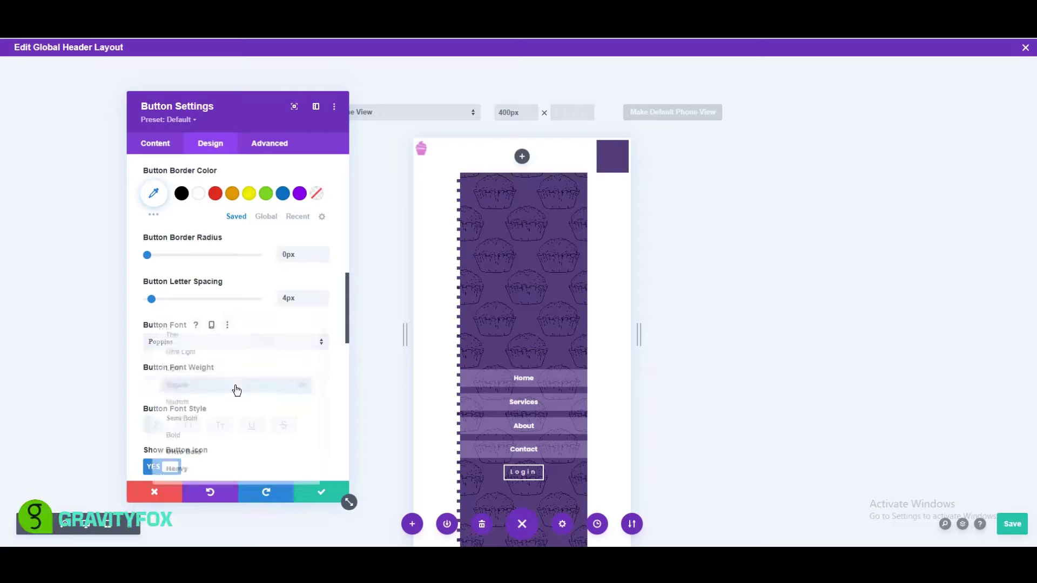
click(197, 439)
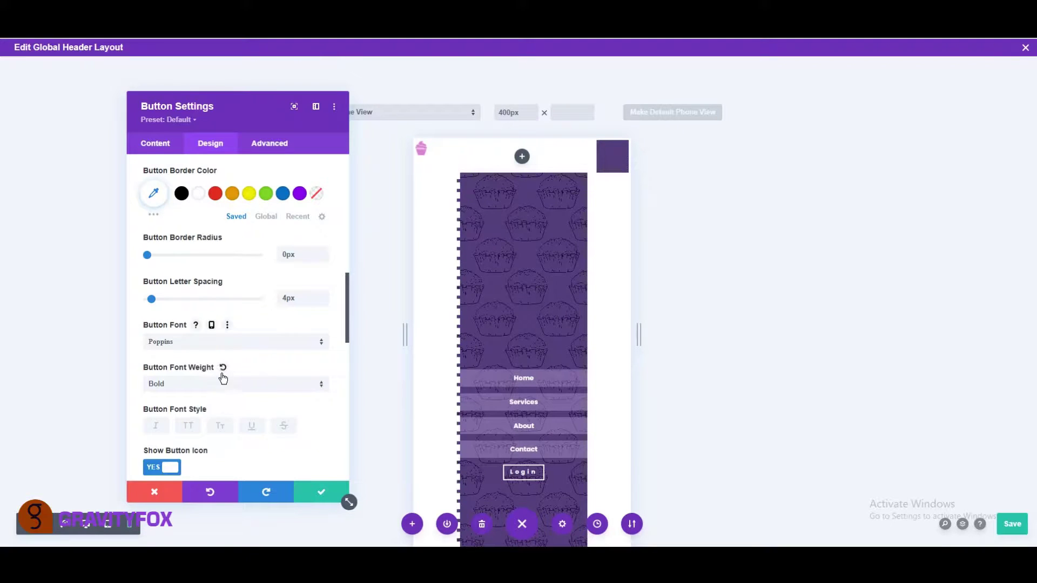
scroll(216, 373, down, 1)
click(188, 371)
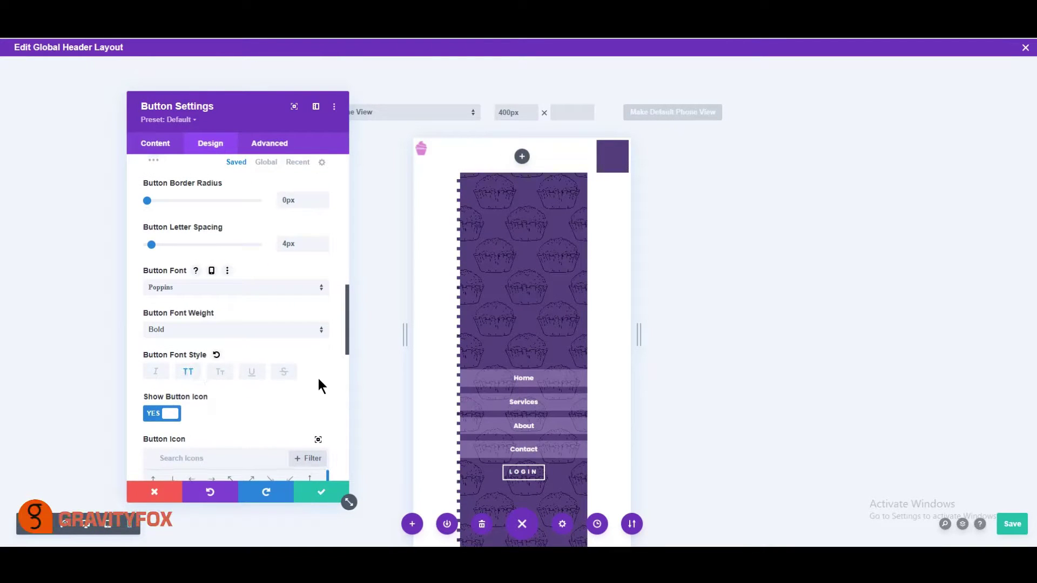
Set a 5vw top margin and desktop padding of 1vw top/bottom, 1.8vw left/right
scroll(319, 380, down, 10)
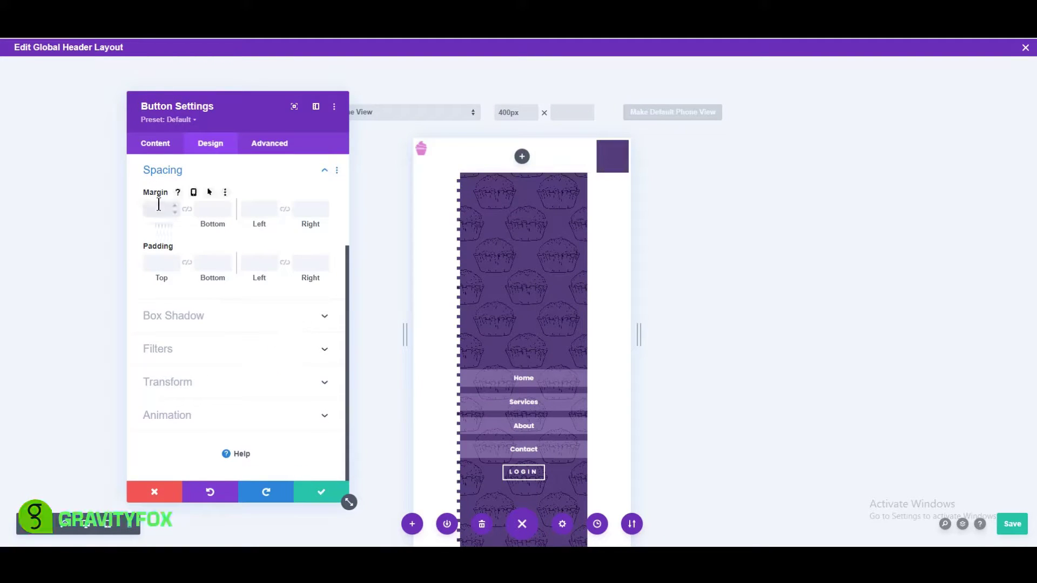
text(w)
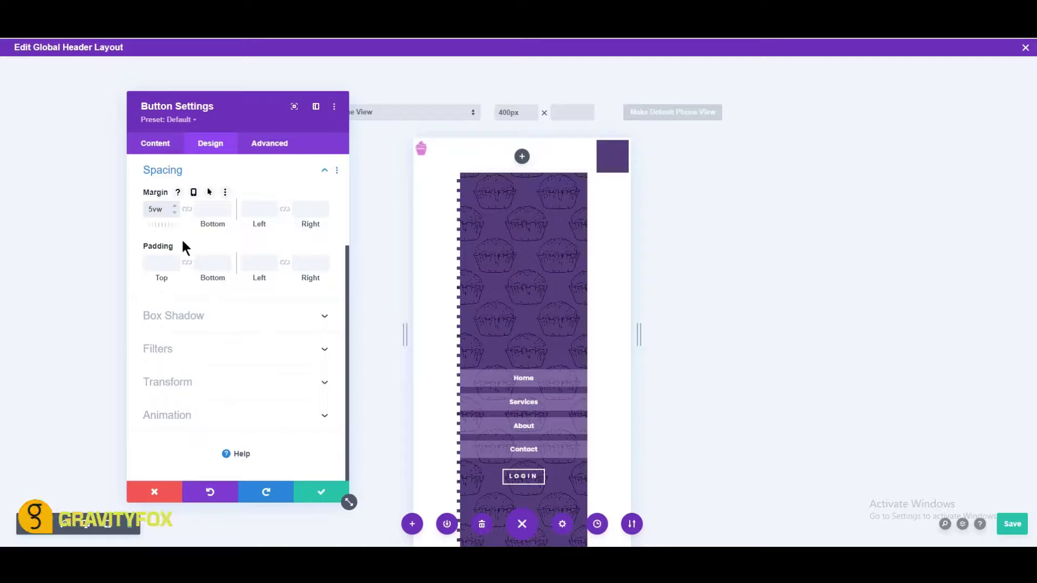
click(198, 247)
click(173, 266)
click(168, 290)
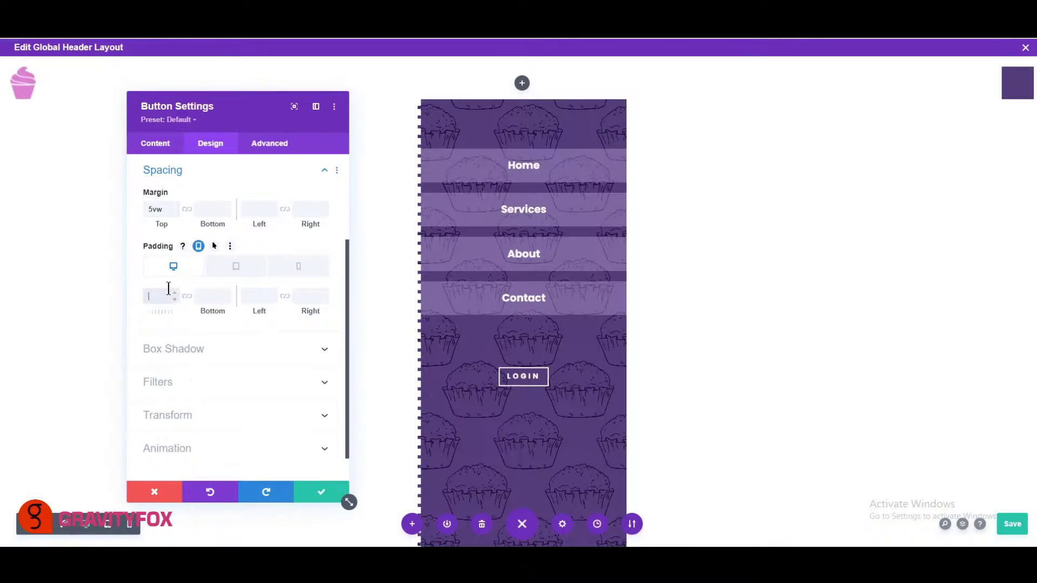
text(1pxv)
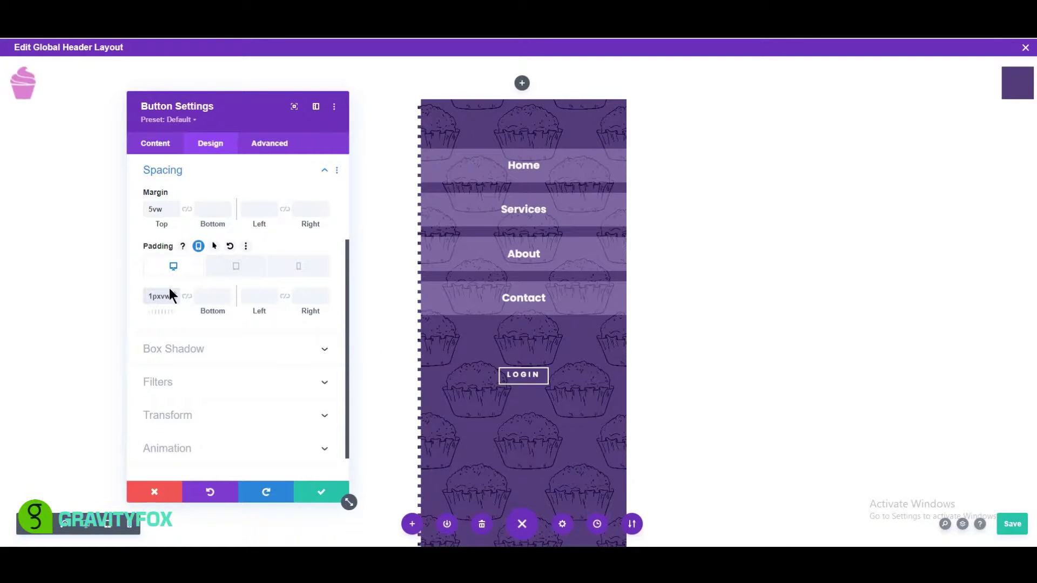
text(w)
click(187, 295)
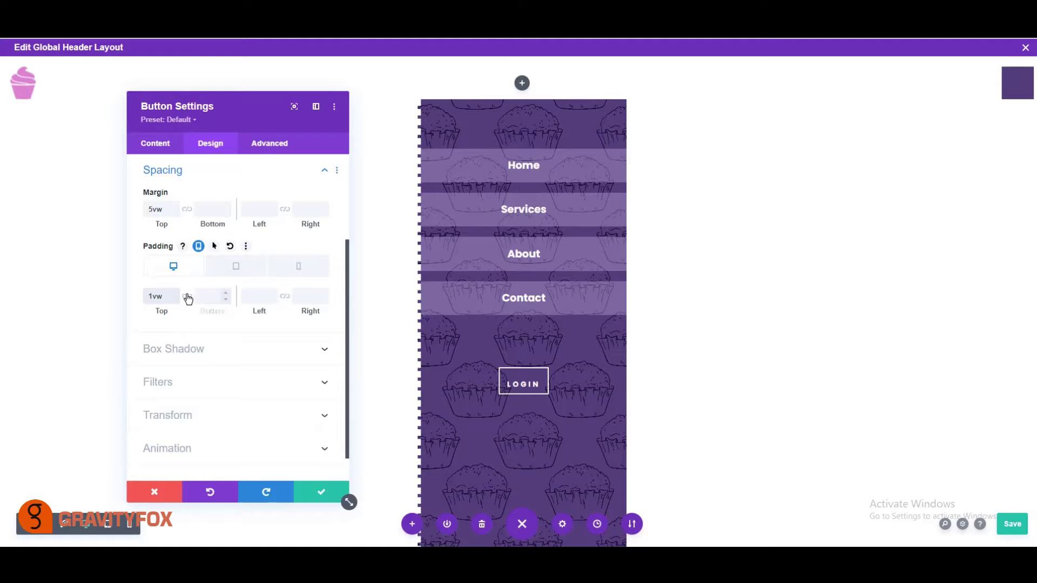
click(248, 297)
text(1)
text(v)
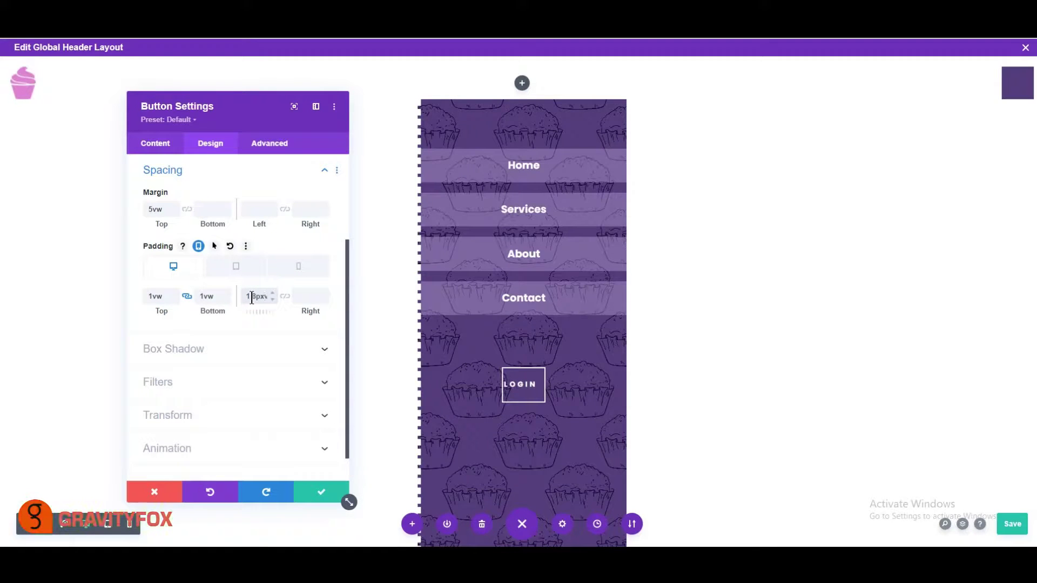
text(w)
click(284, 296)
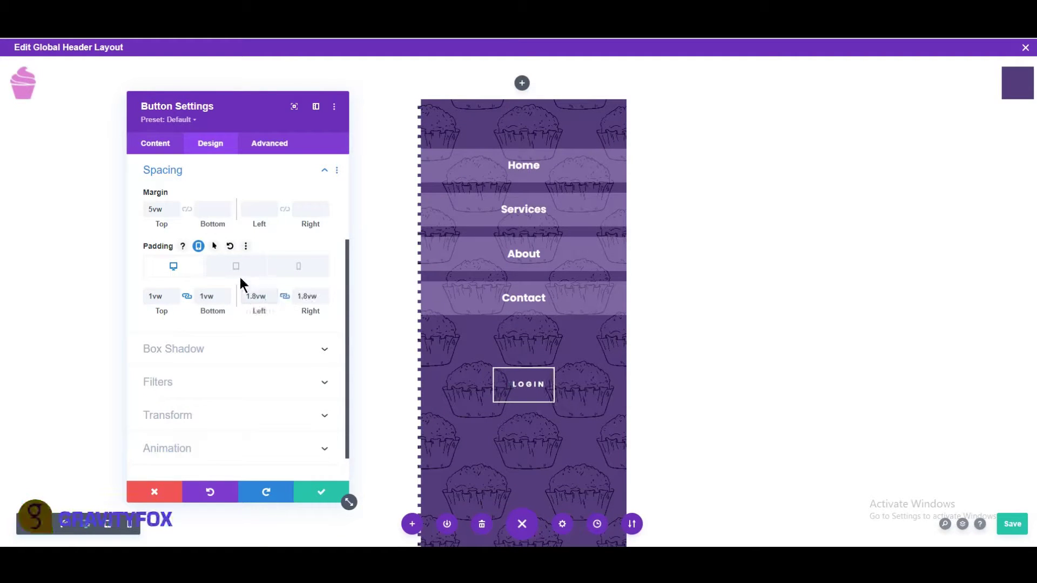
Set tablet padding to 2vw top/bottom and phone padding to 4vw all round, then save
click(233, 271)
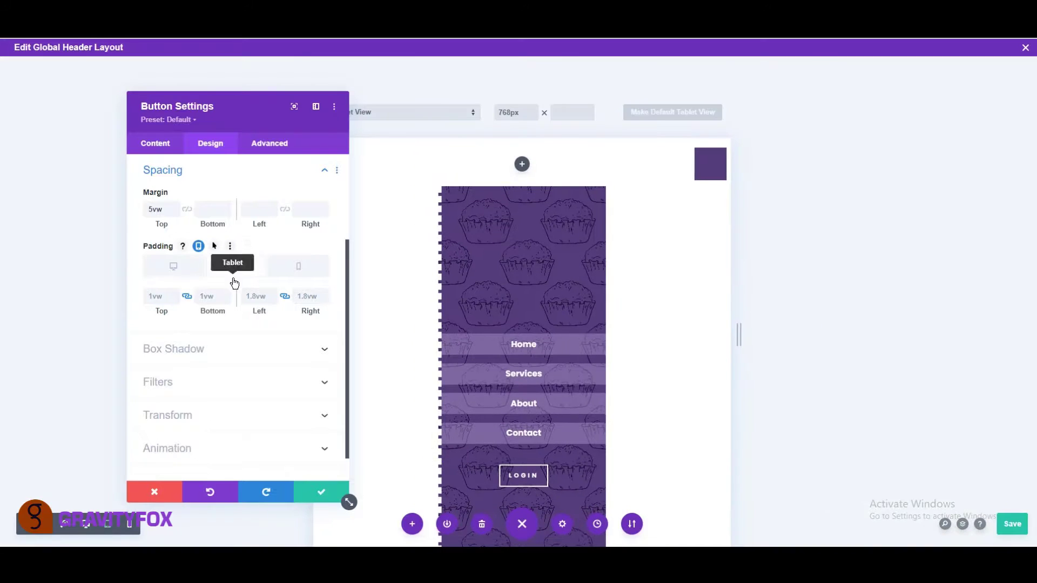
click(174, 293)
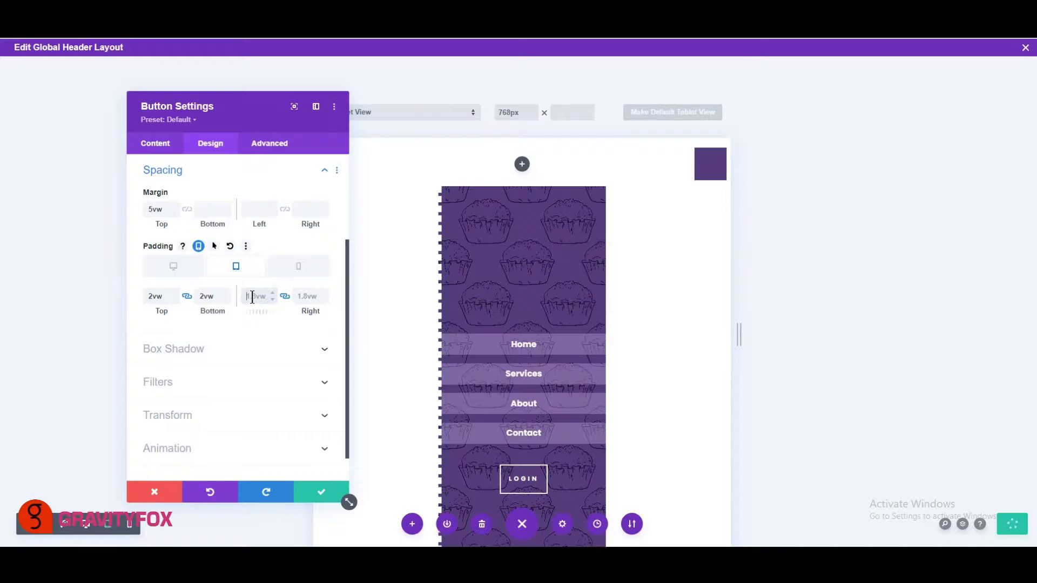
click(298, 267)
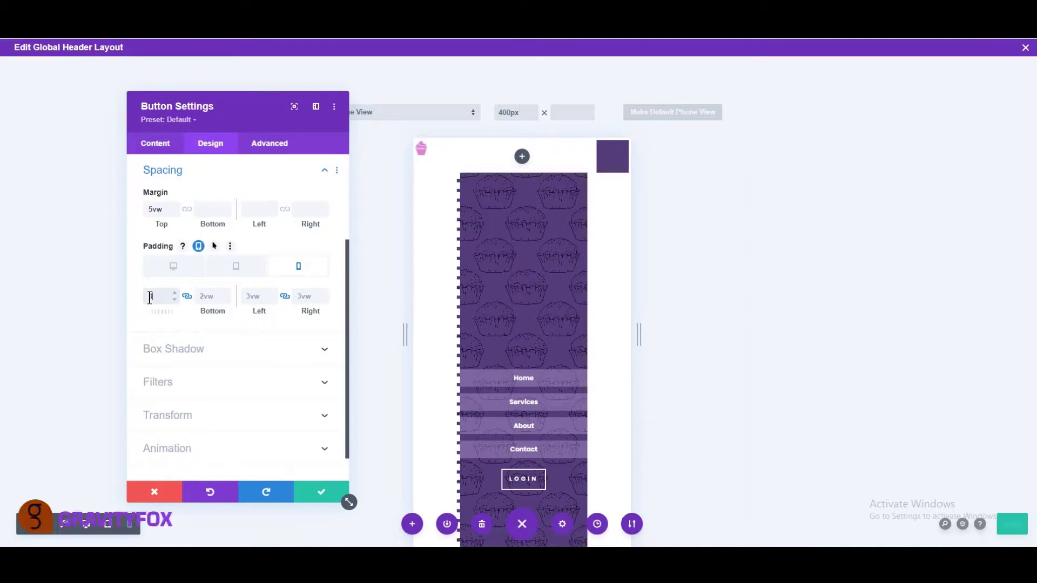
text(4vw)
click(246, 294)
text(4)
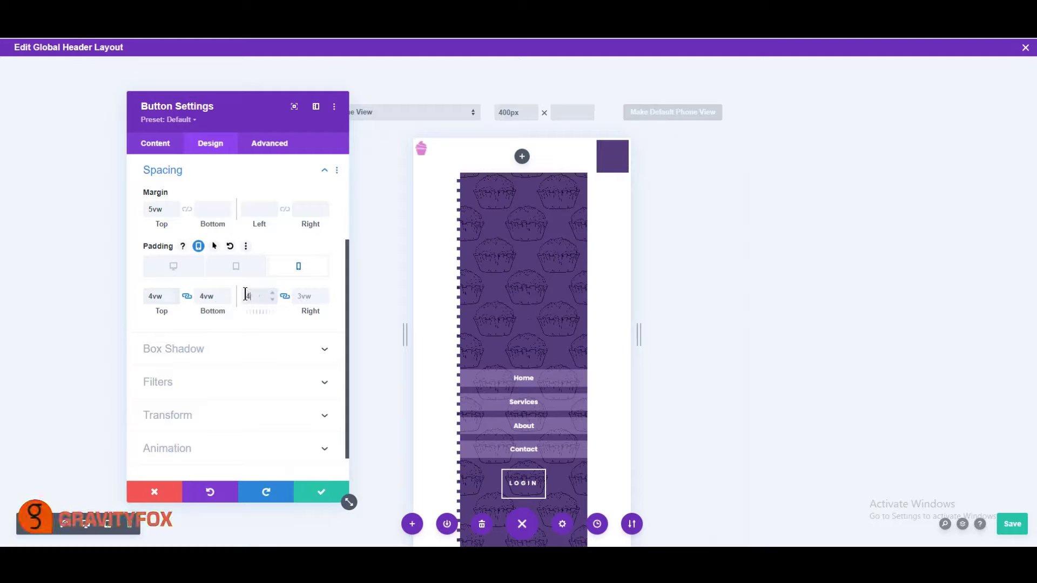
text(vw)
scroll(274, 326, down, 1)
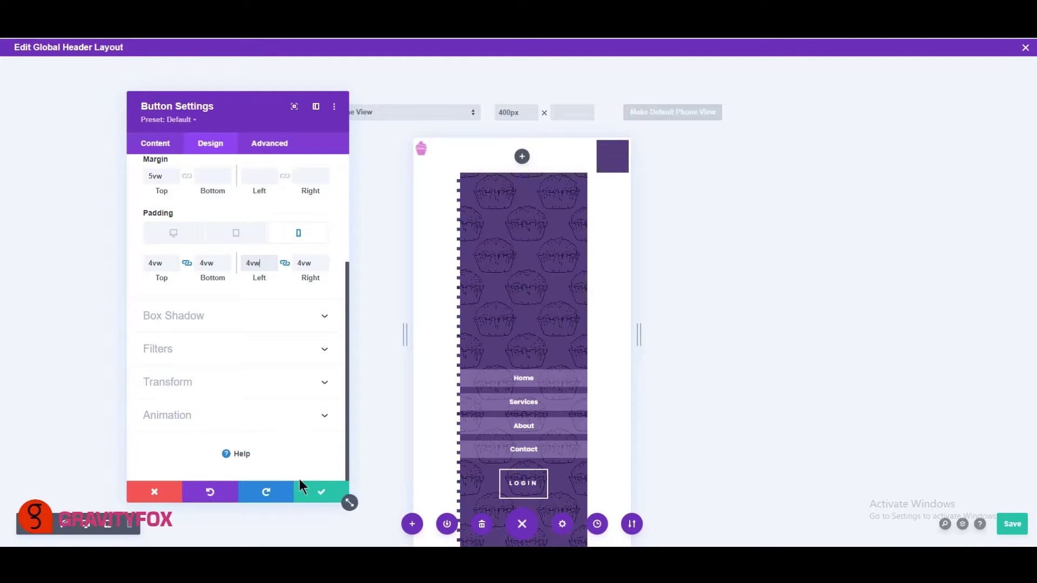
click(322, 492)
Give the top-right hamburger module the CSS ID 'gravitymenu-slide-in-open' and save it
mouse_move(1010, 80)
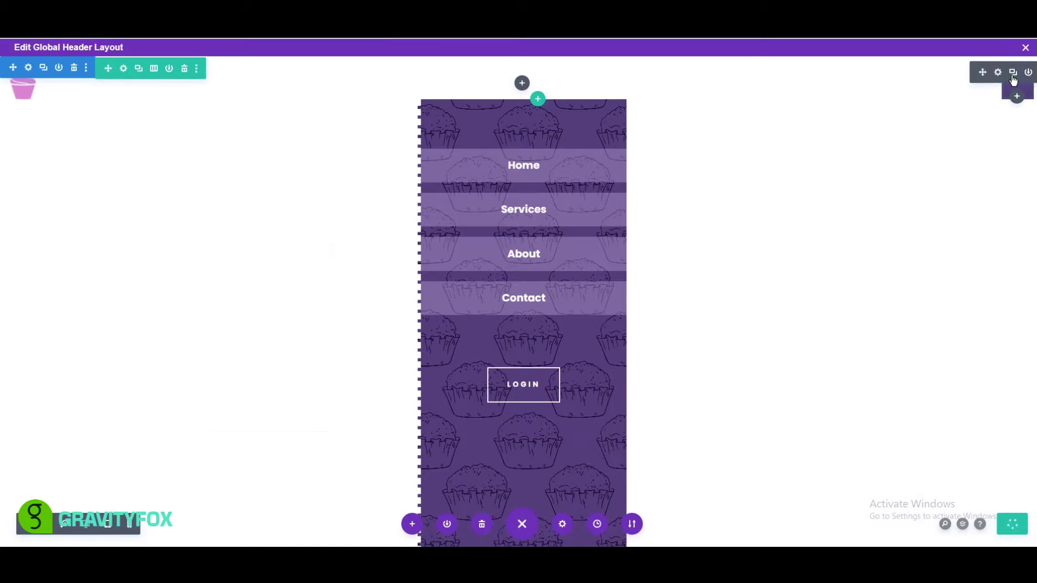
click(997, 72)
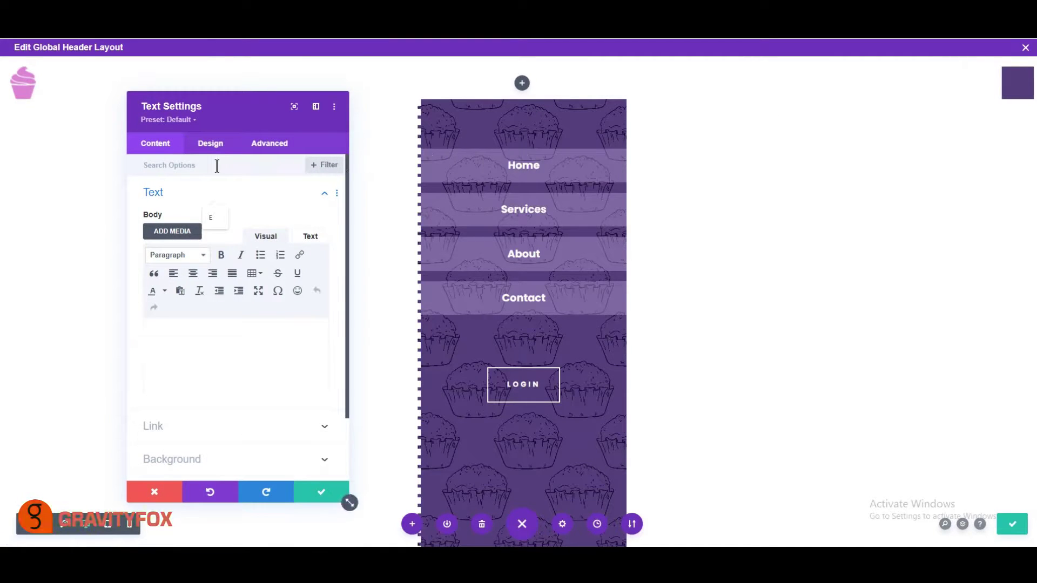
click(263, 145)
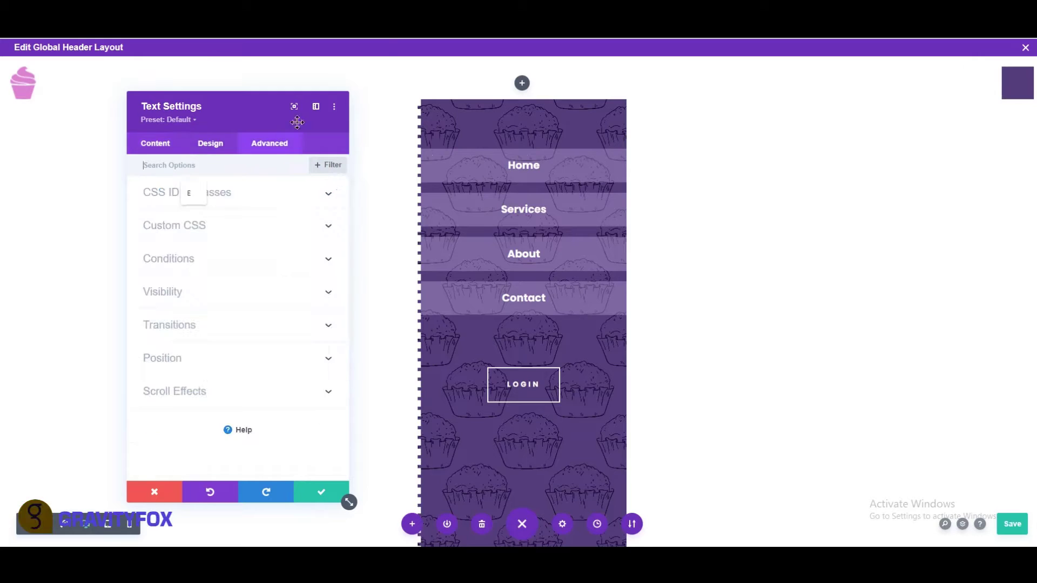
click(194, 198)
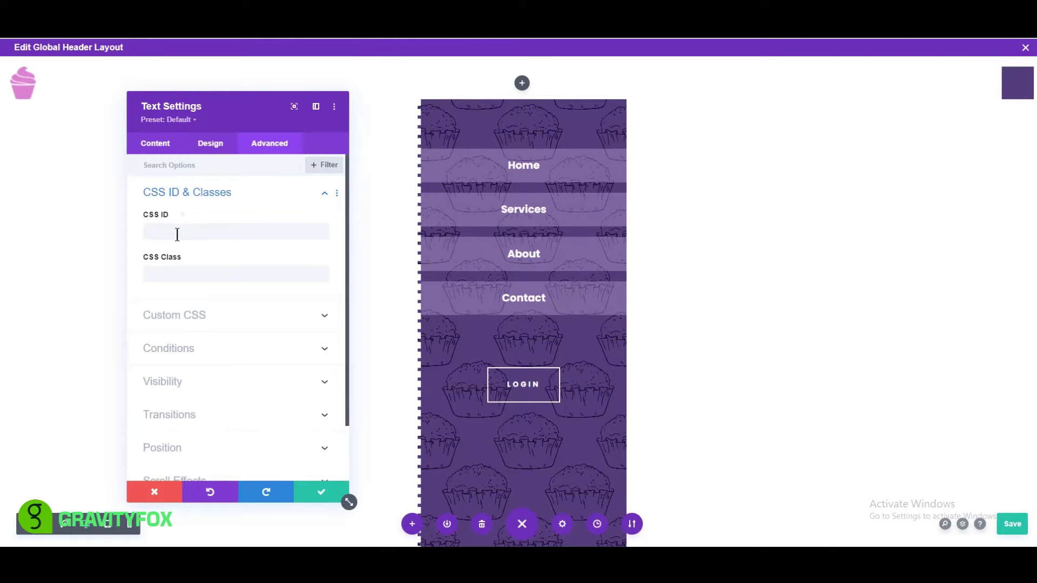
click(156, 231)
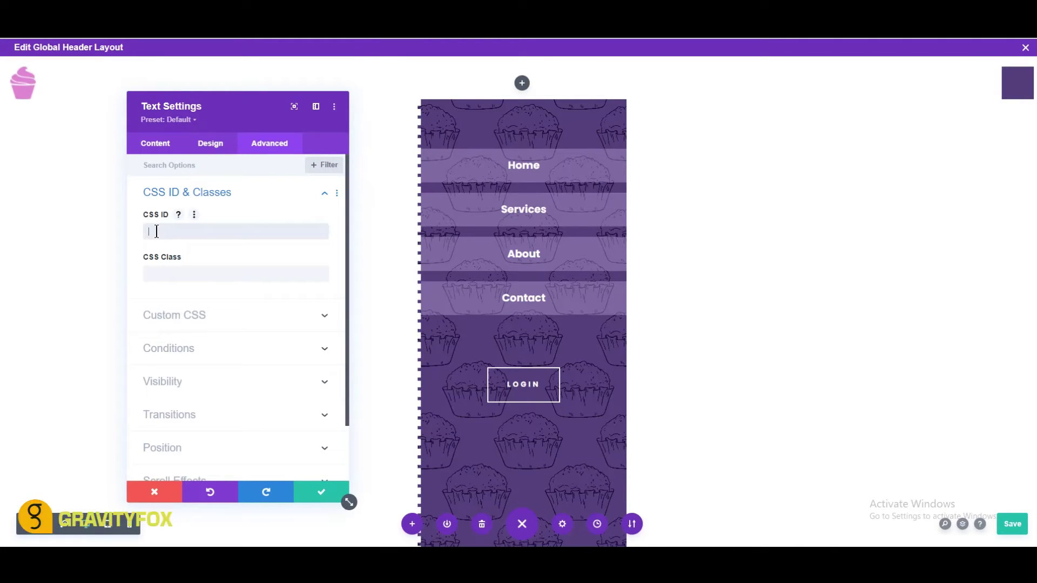
text(gravitymenu-slide-in-open)
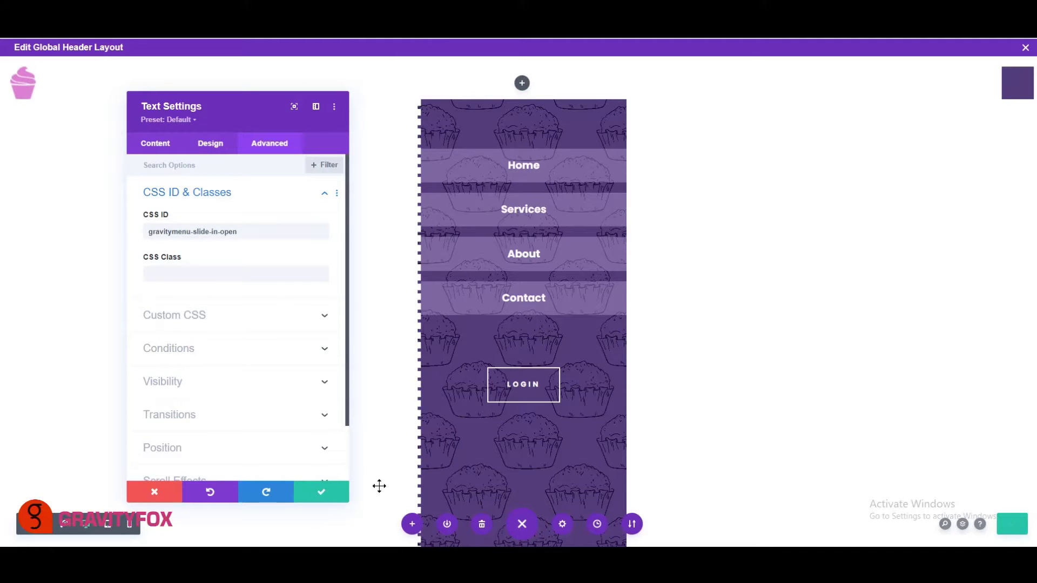
click(308, 489)
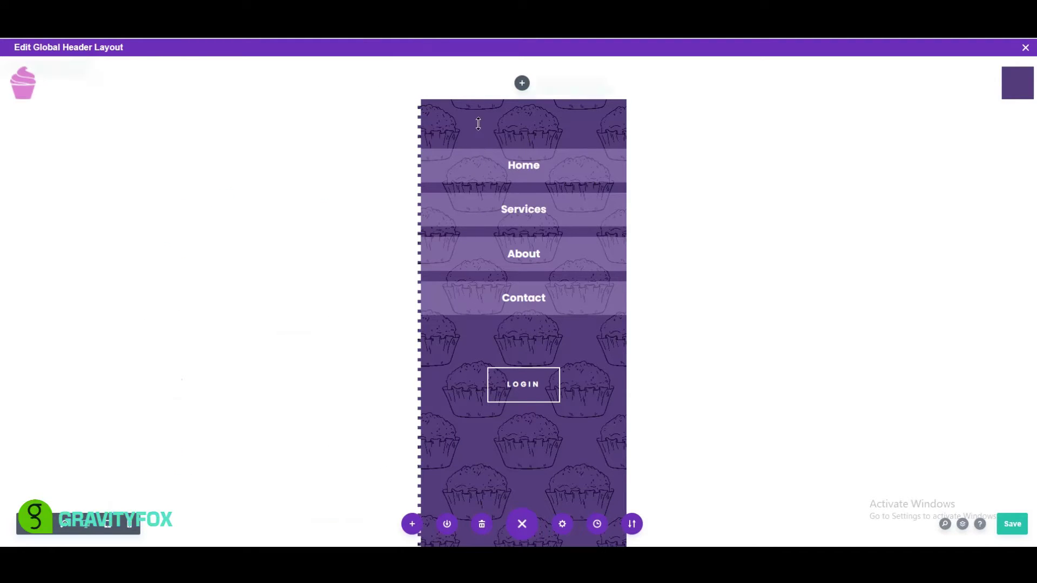
Give the slide-in menu row the CSS class gravitymenu-slide-in-menu-container
click(533, 91)
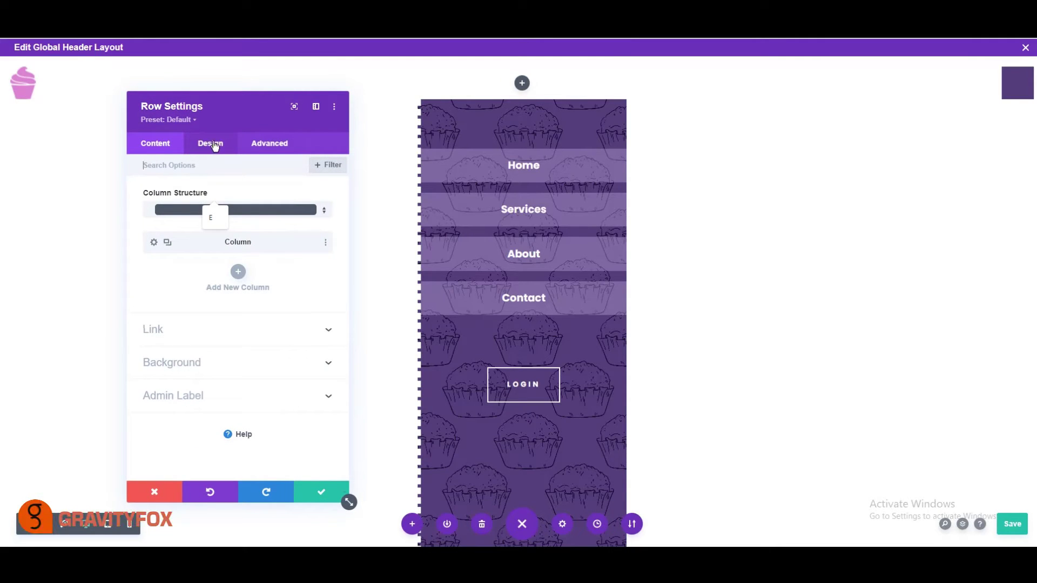
click(256, 144)
click(168, 197)
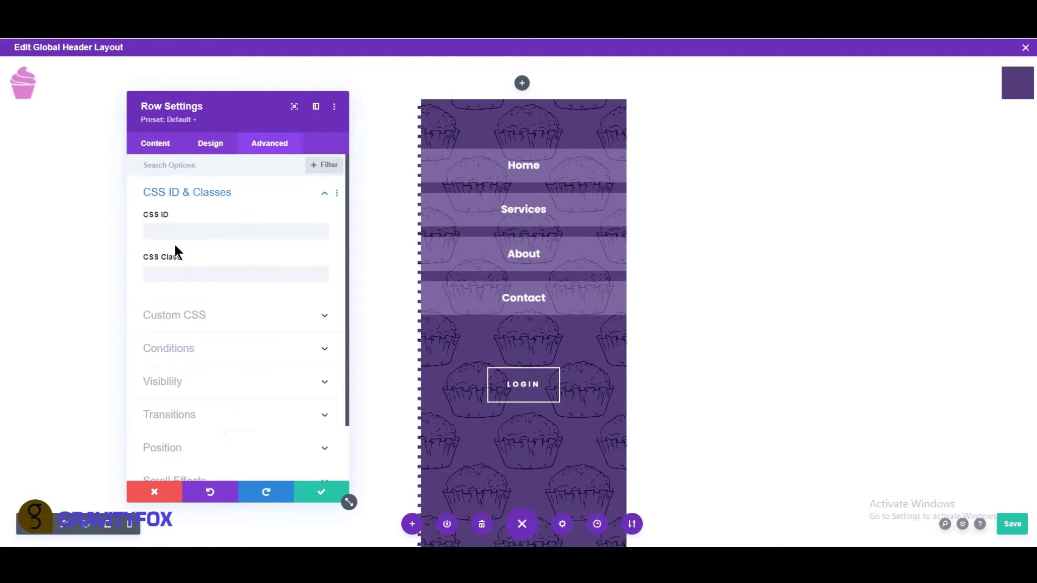
click(174, 272)
text(gravitymenu-slide-in-menu-container)
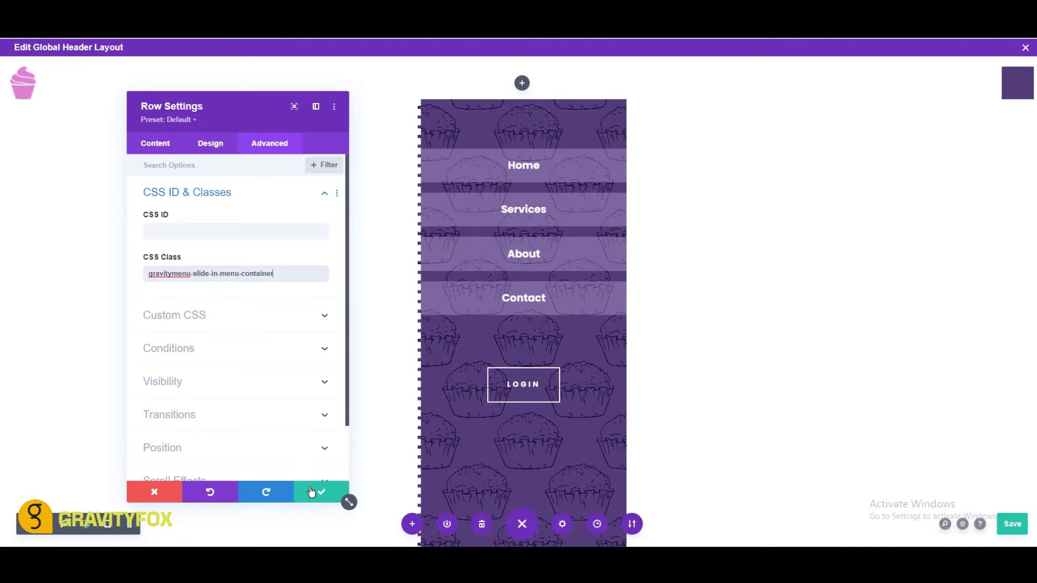
Make the menu row absolutely positioned, anchored to the top-right corner
scroll(255, 259, down, 2)
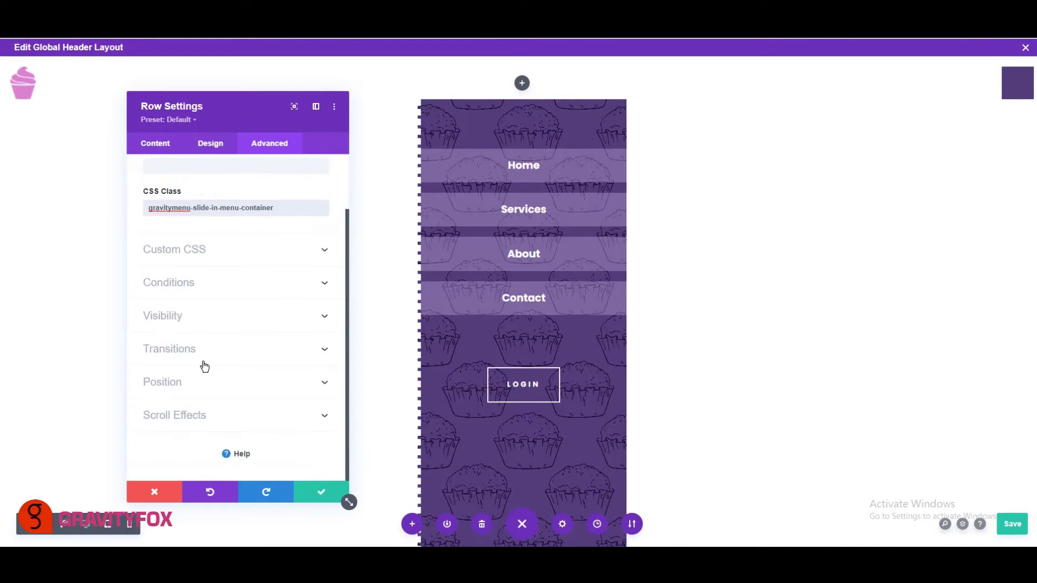
click(170, 384)
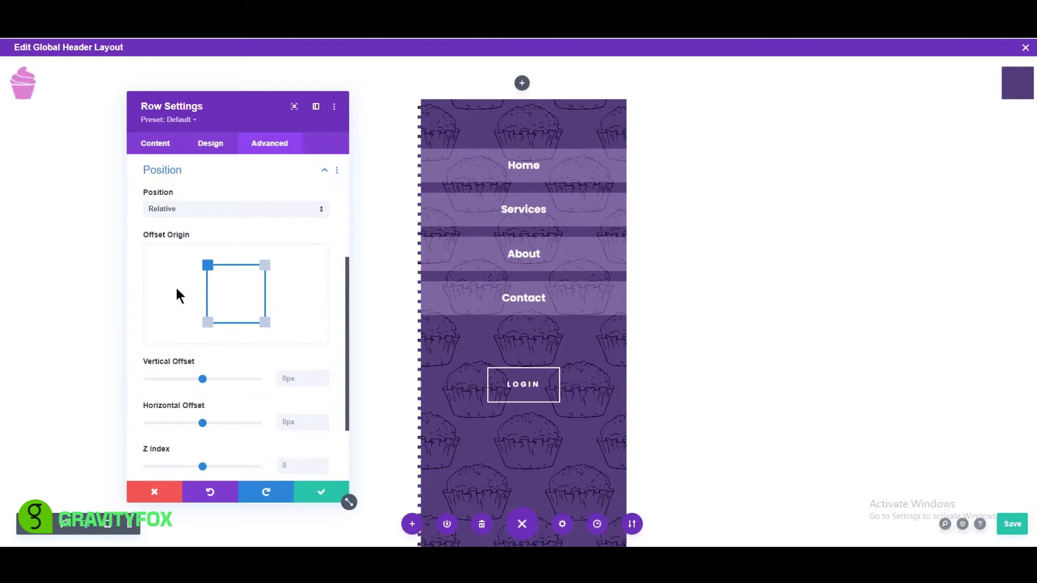
click(184, 210)
click(186, 255)
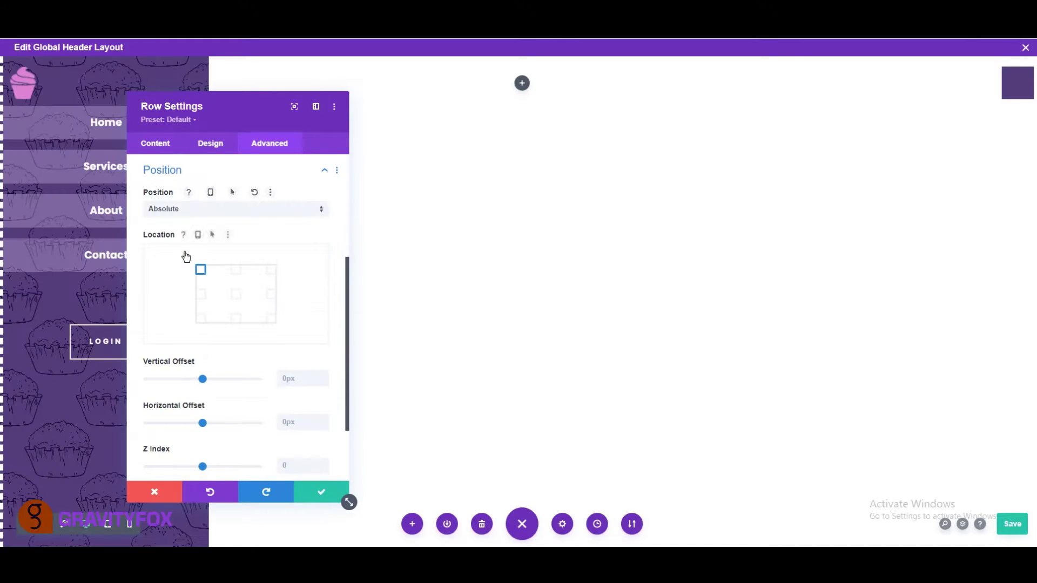
click(271, 271)
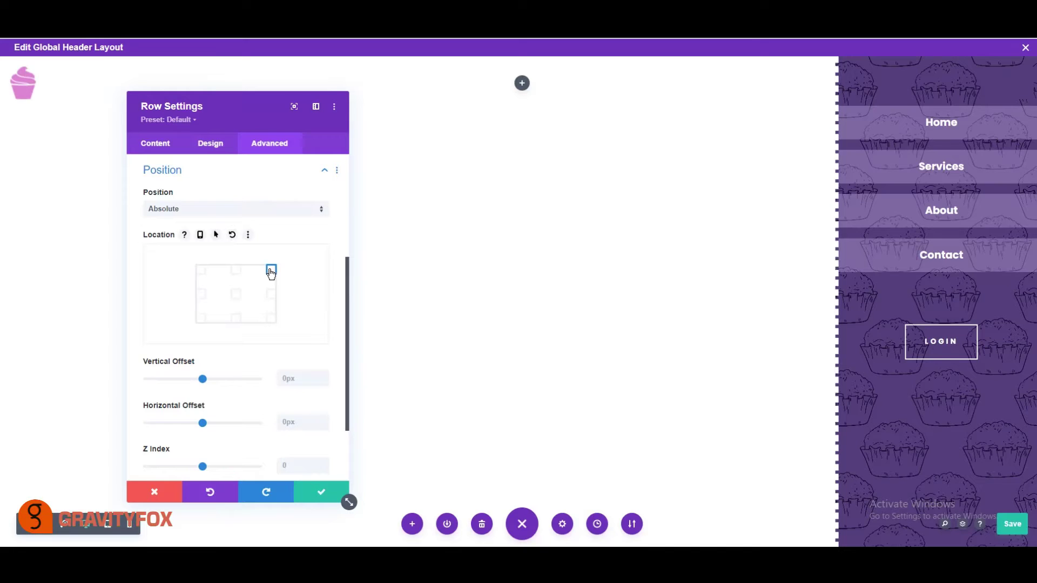
Set responsive horizontal offsets of 20px desktop, -4vw tablet and -40vw phone
scroll(277, 329, down, 2)
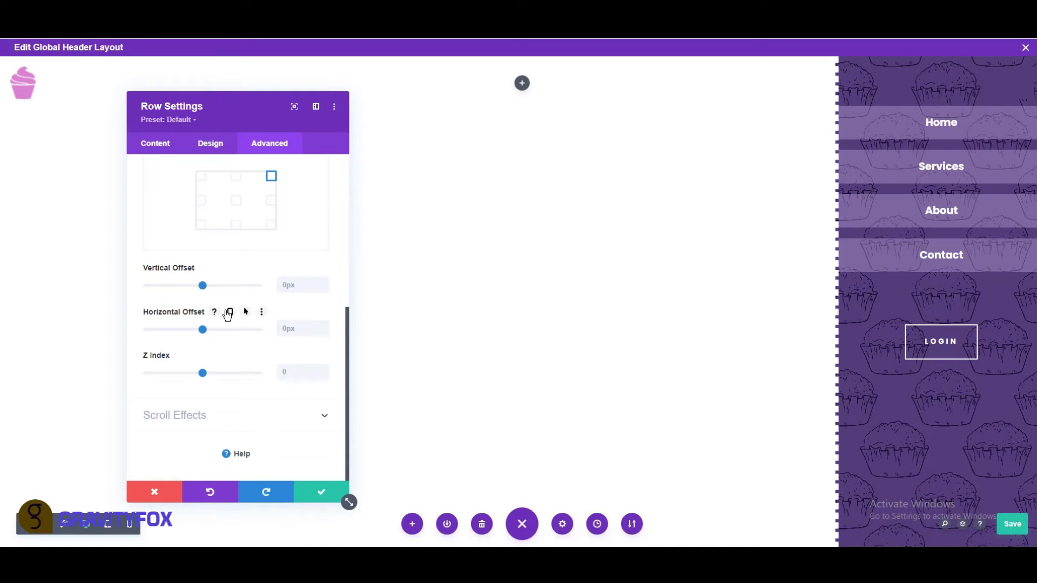
click(228, 313)
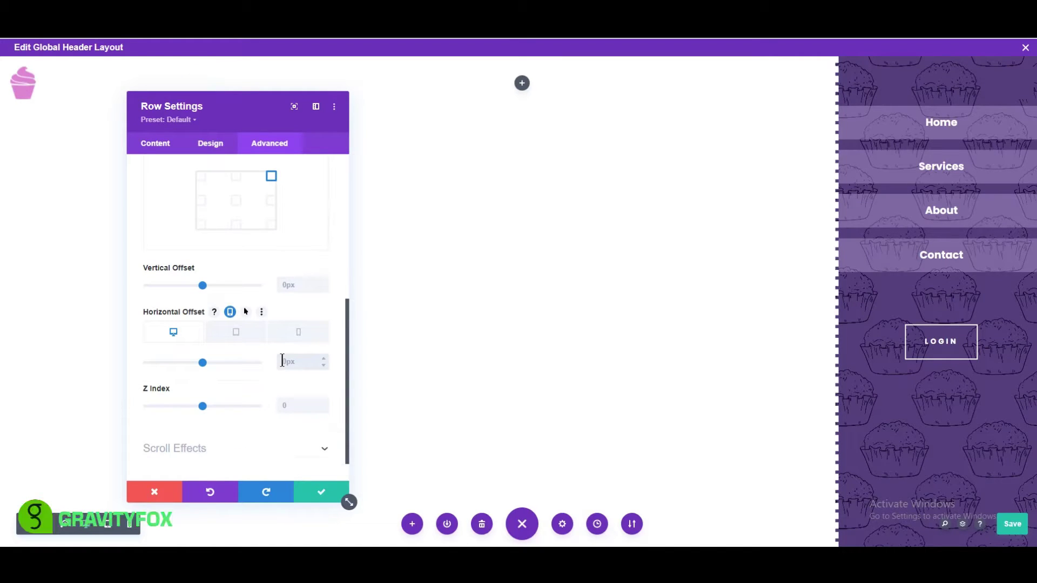
click(282, 360)
text(20pxvw)
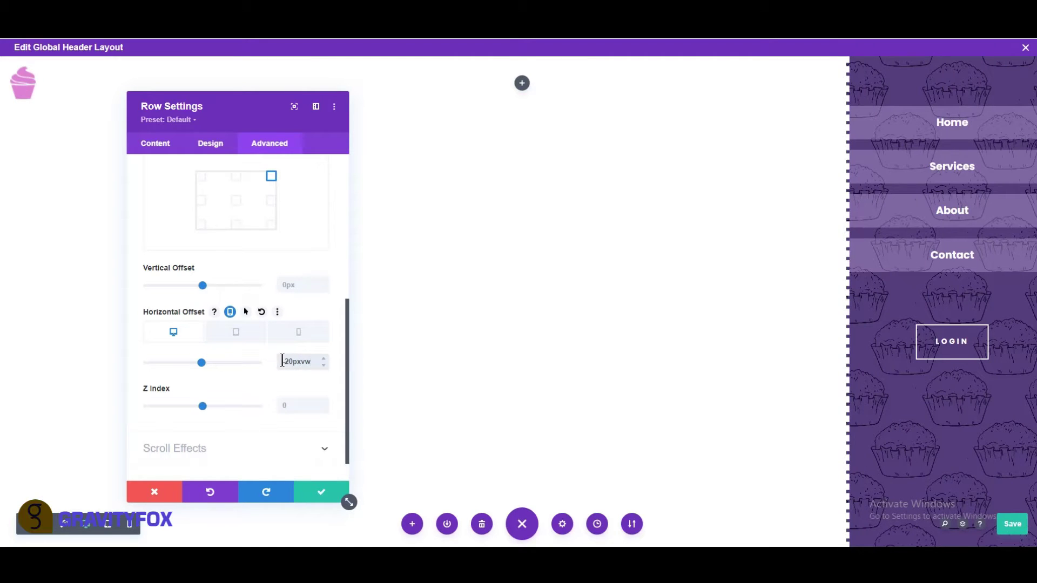
click(236, 332)
click(292, 361)
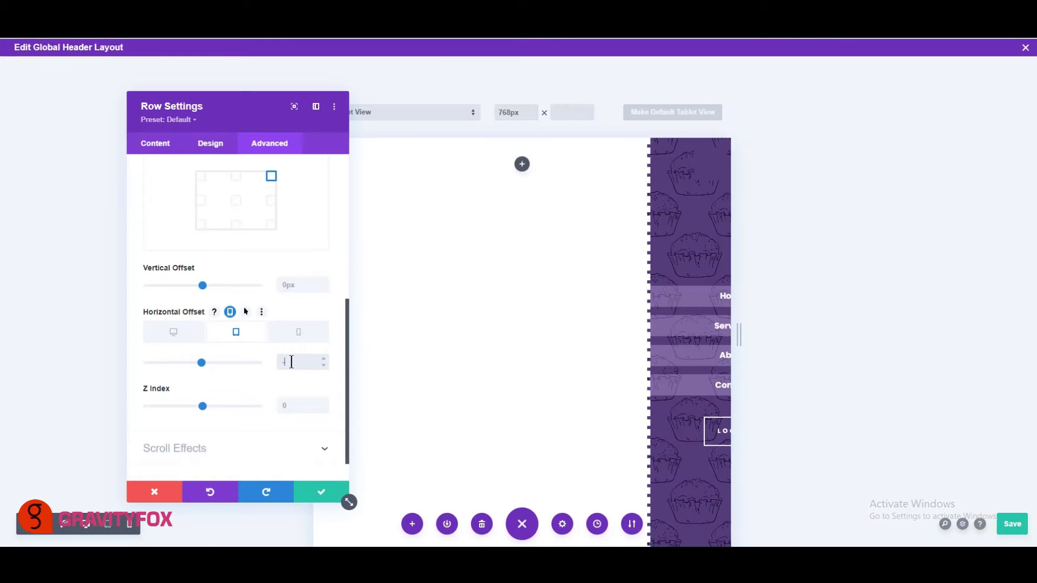
text(-4vw)
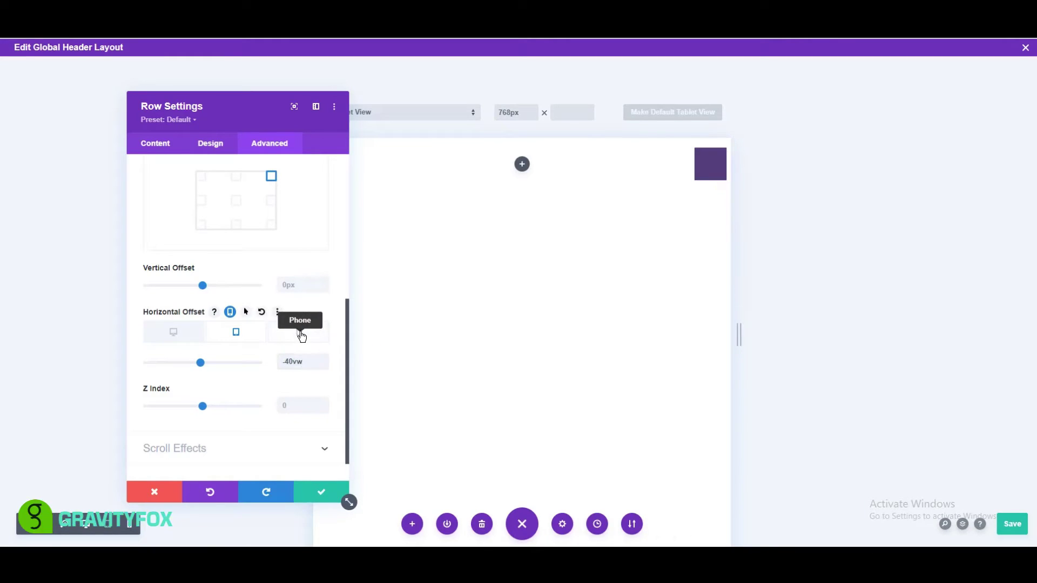
click(298, 333)
click(289, 360)
text(-40)
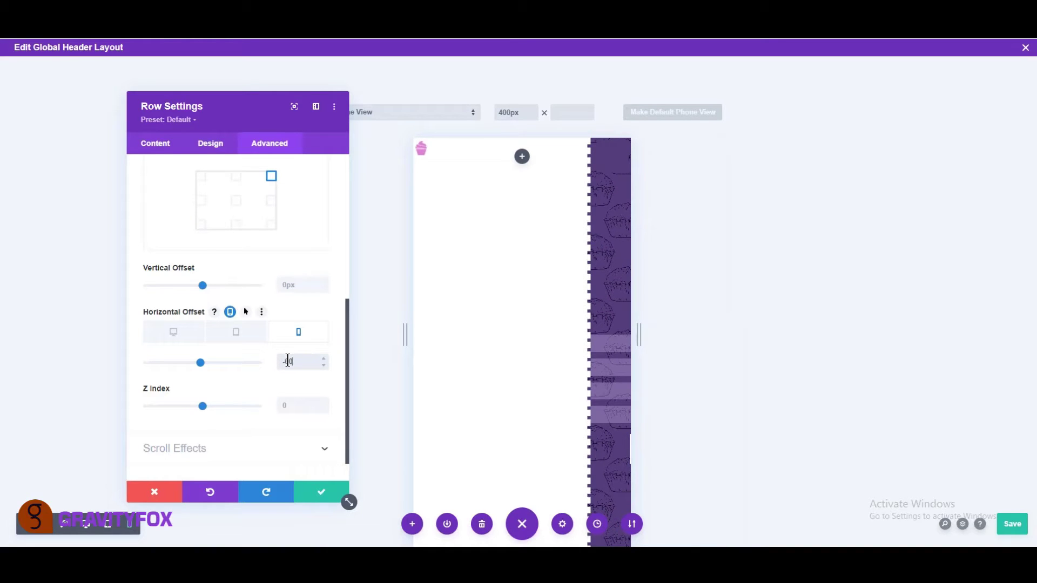
text(vw)
Add 'opacity: 0;' to the row's Main Element CSS and save the row settings
scroll(214, 227, up, 5)
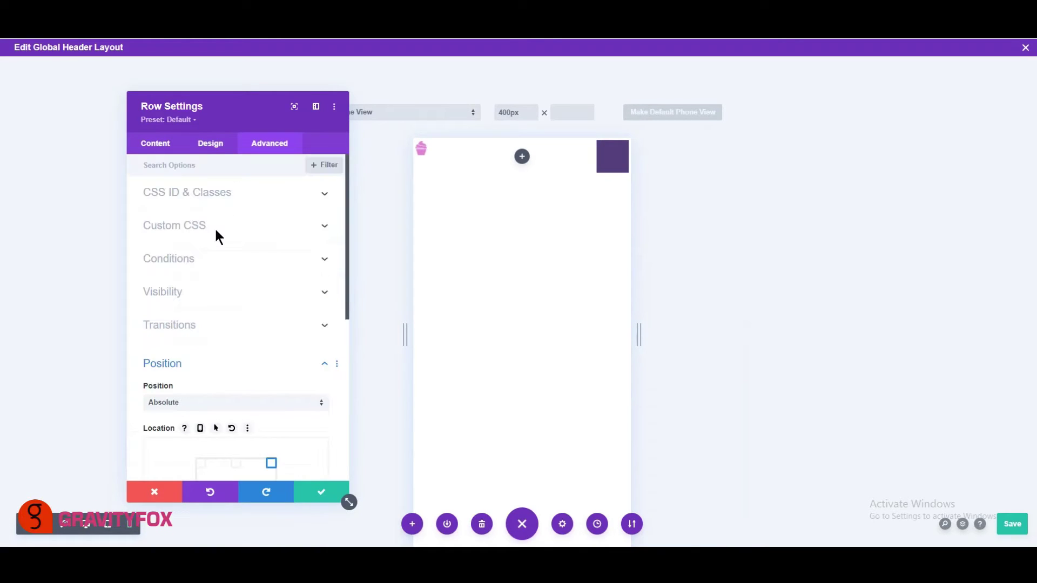
click(183, 227)
click(181, 305)
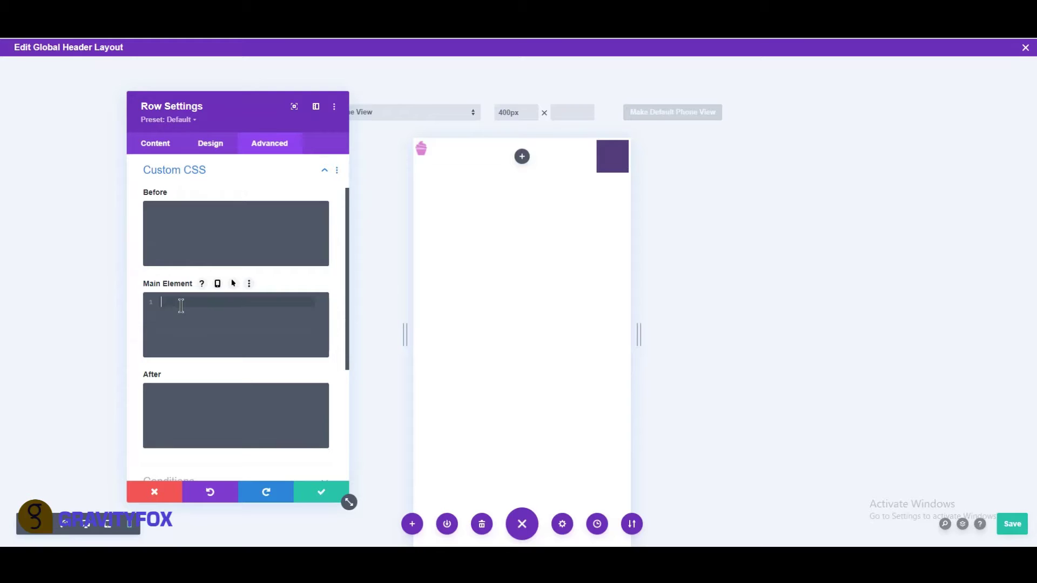
text(opacity: 0;)
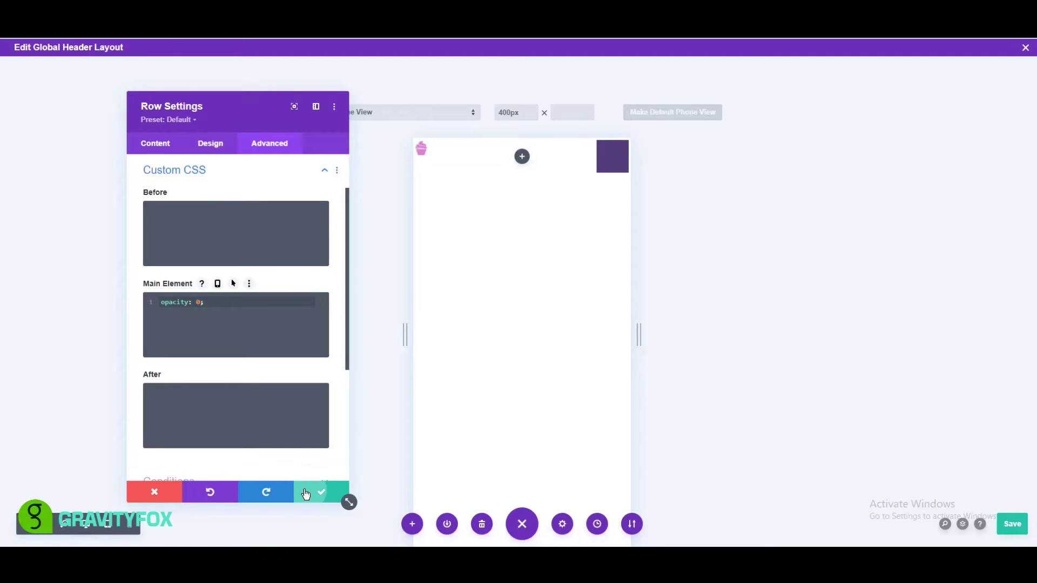
click(323, 492)
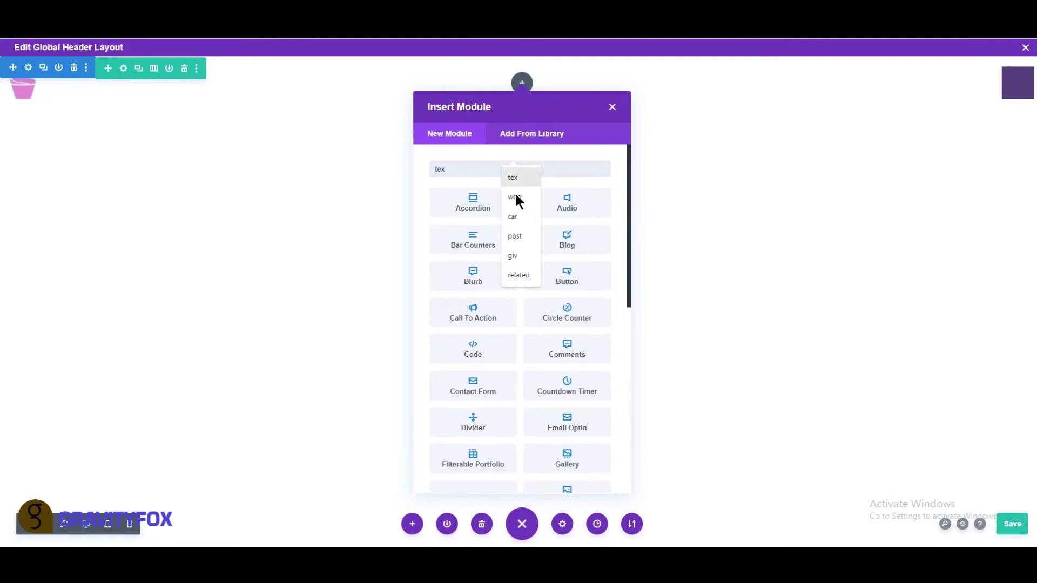
Add a Code module to the header and paste the slide-in menu CSS inside <style> tags
click(464, 358)
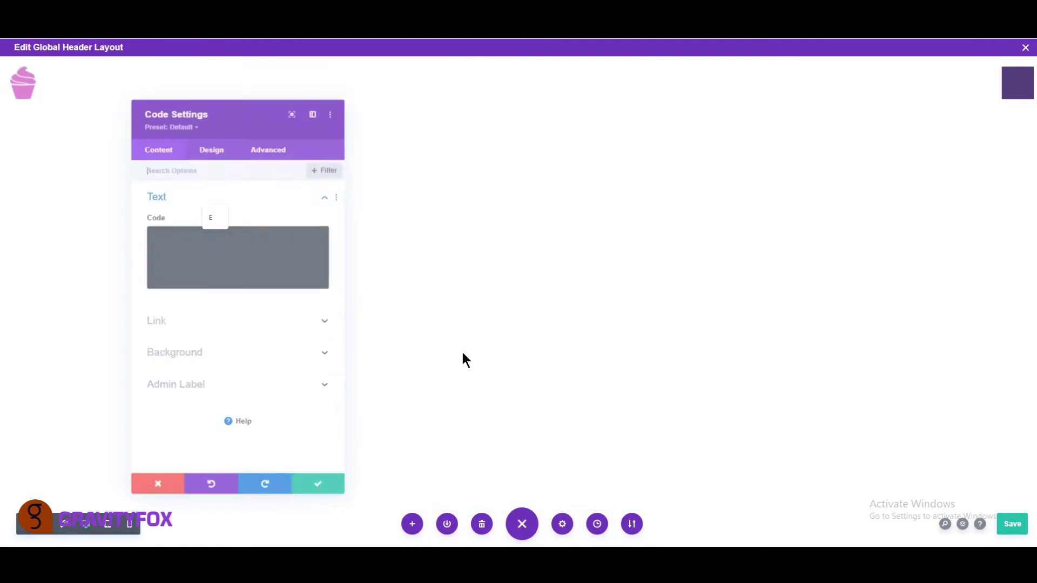
click(242, 230)
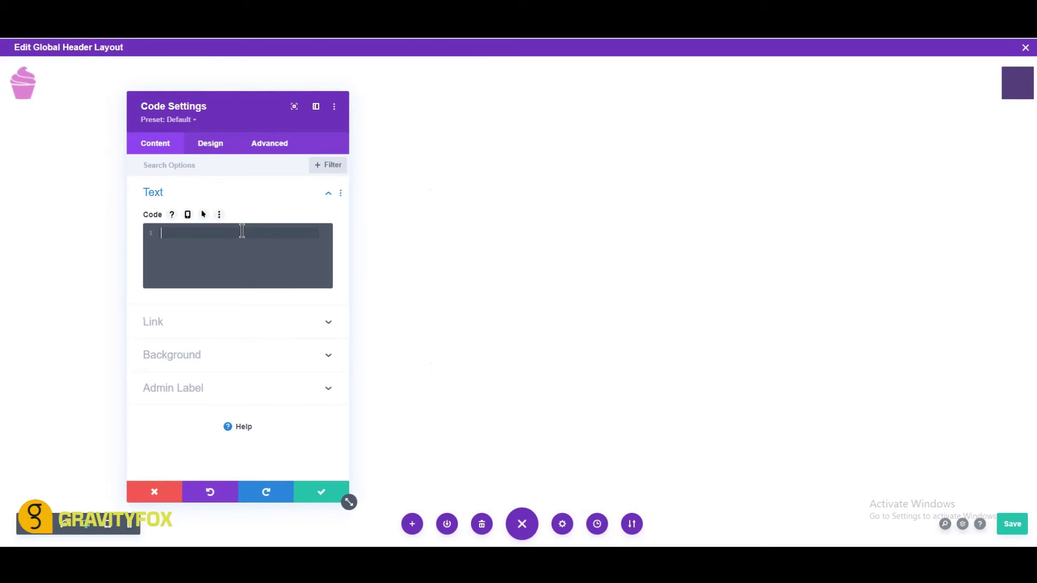
text(<style></style>)
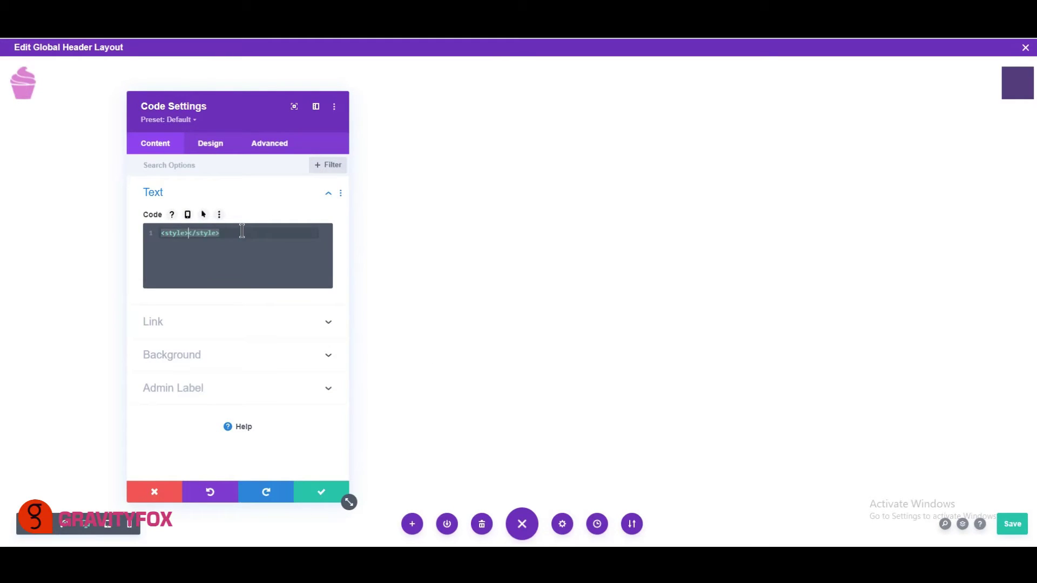
key(Return)
key(ctrl+v)
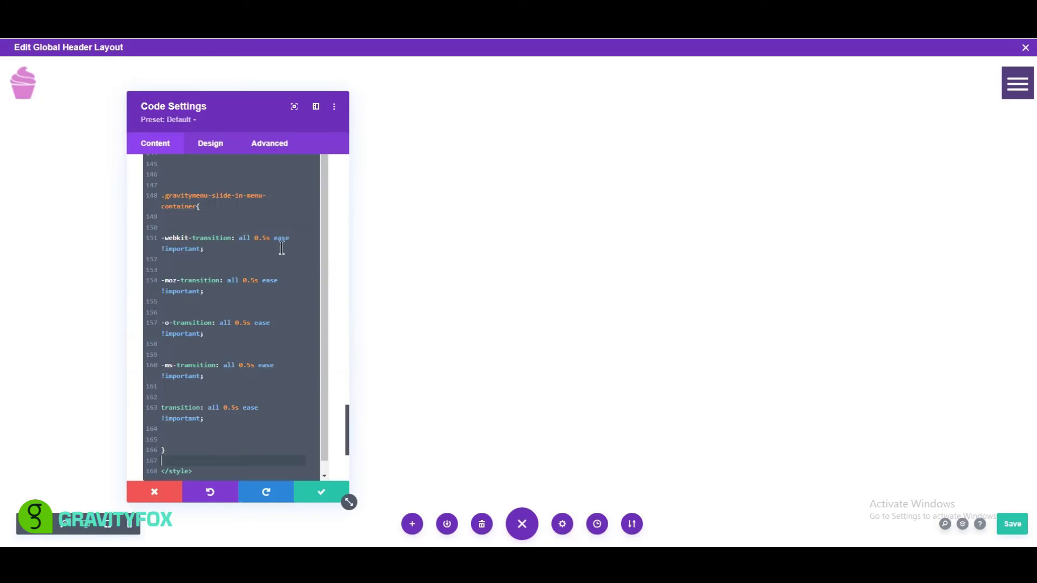
Below the styles, paste the jQuery menu toggle script inside <script> tags
click(207, 459)
key(Return)
key(Return)
text(<)
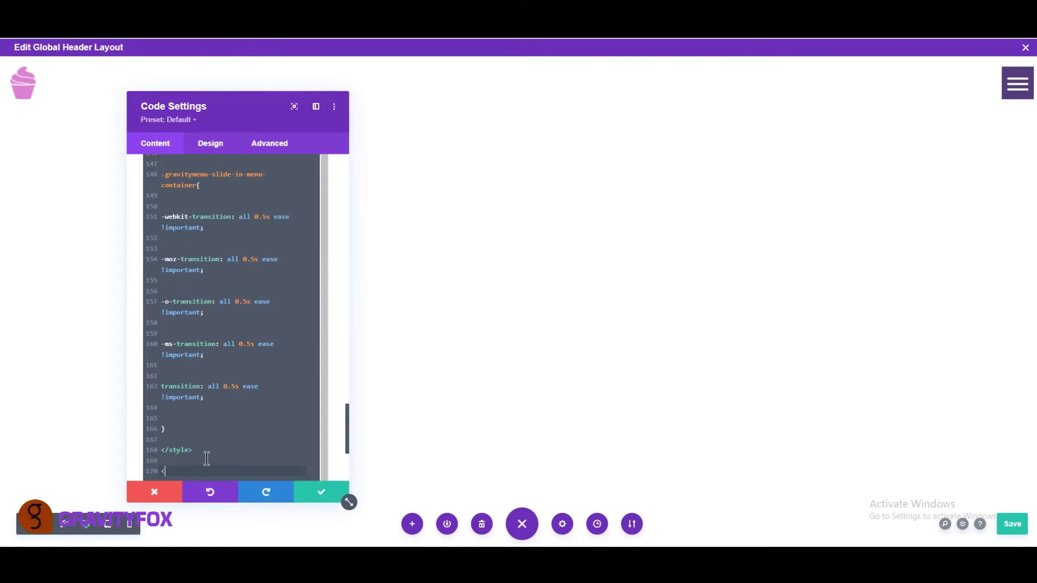
text(script></script>)
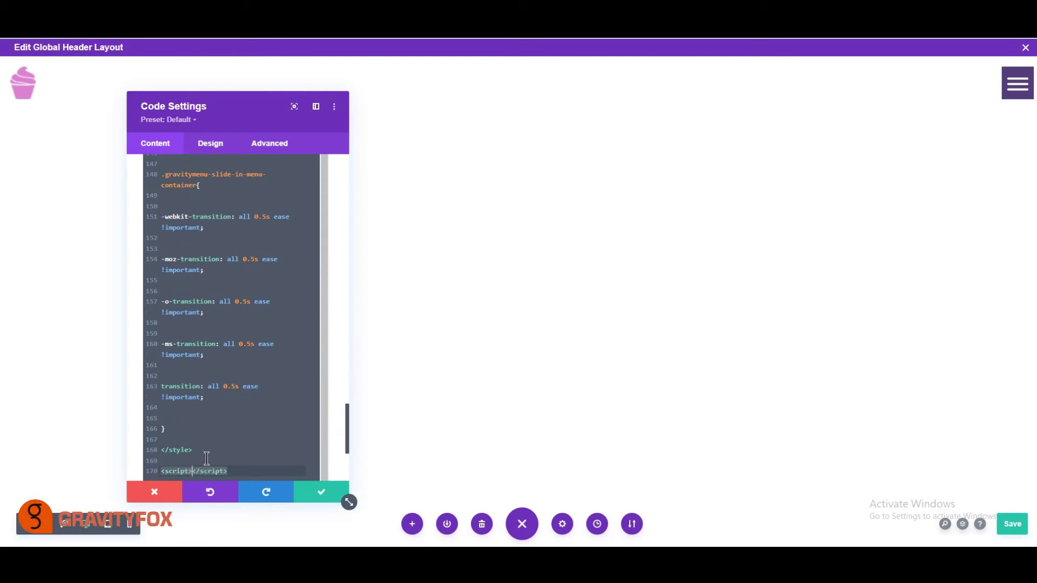
key(Return)
key(Return)
key(Return)
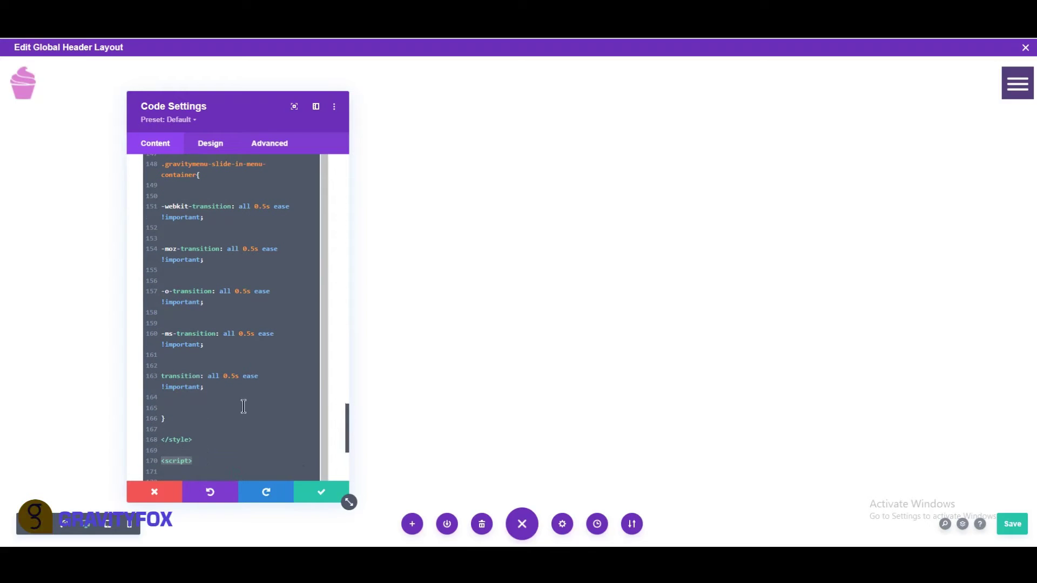
scroll(331, 375, down, 4)
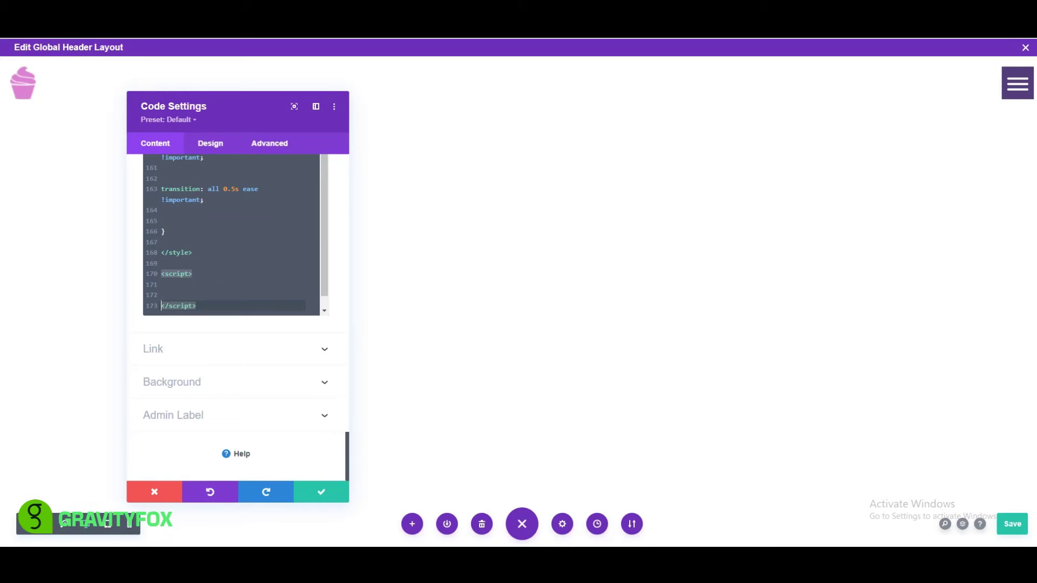
click(182, 296)
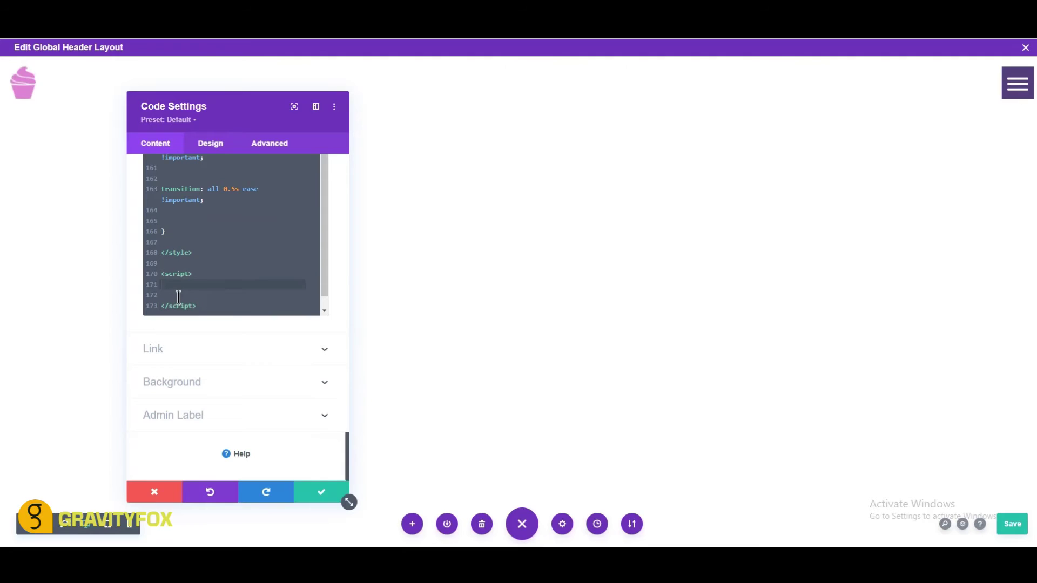
text(jQuery(function($){   $('#gravitymenu-slide-in-open').click(function(){   $(this).toggleClass('open');   $('.gravitymenu-slide-in-menu-container').toggleClass('slide-in-menu');   });   });)
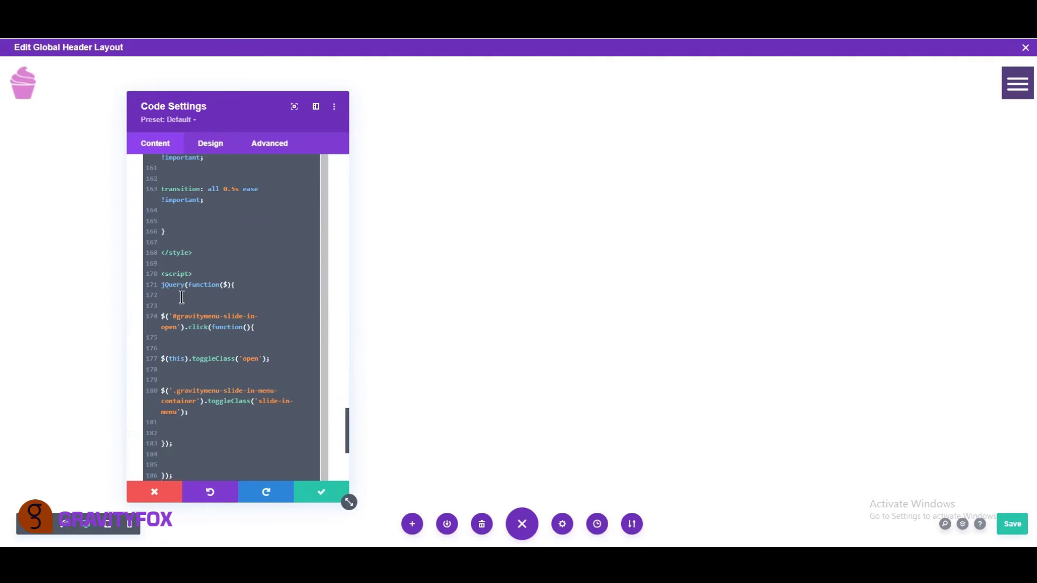
Save the Code module, the global header layout and the Theme Builder changes
click(320, 494)
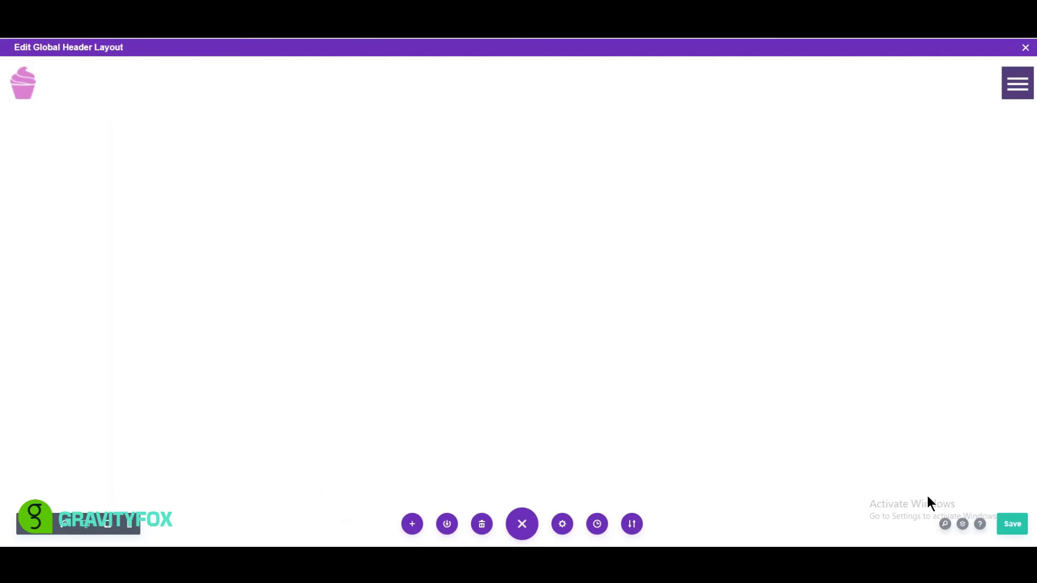
click(1008, 527)
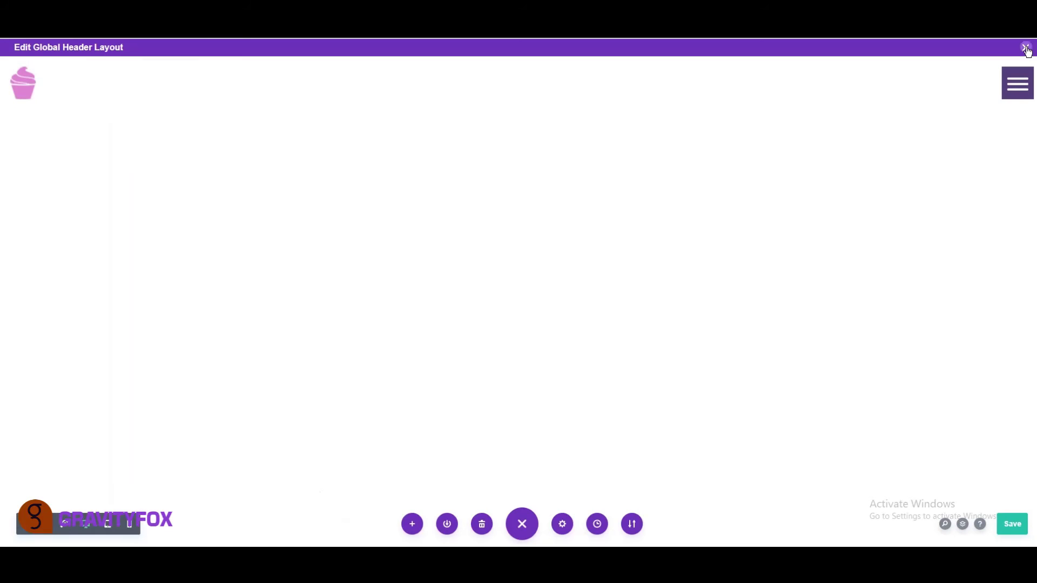
click(1025, 47)
click(163, 89)
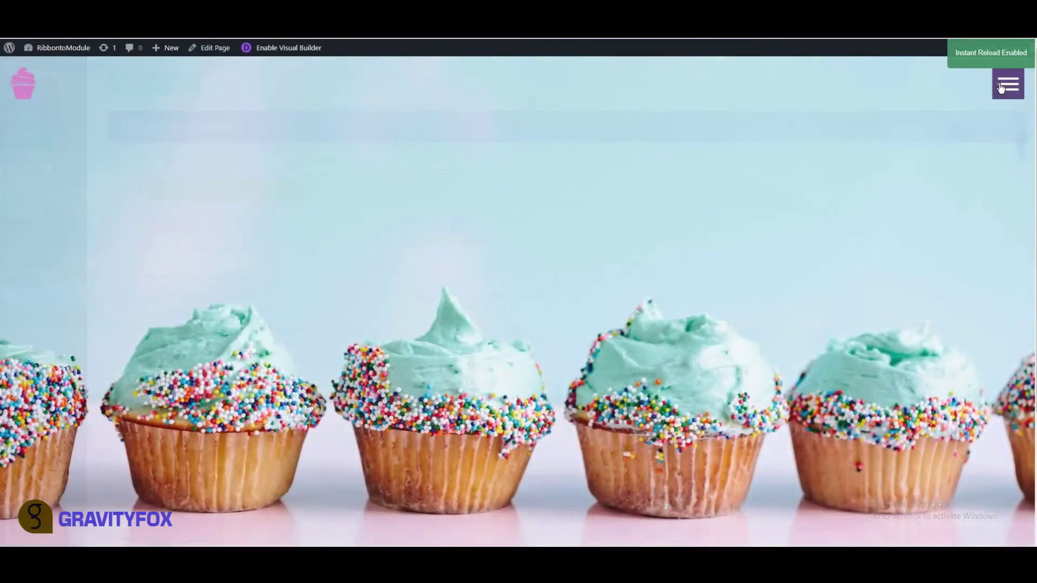
Test the hamburger on the live page and tablet preview, opening and closing the slide-in menu
click(1000, 87)
click(1000, 88)
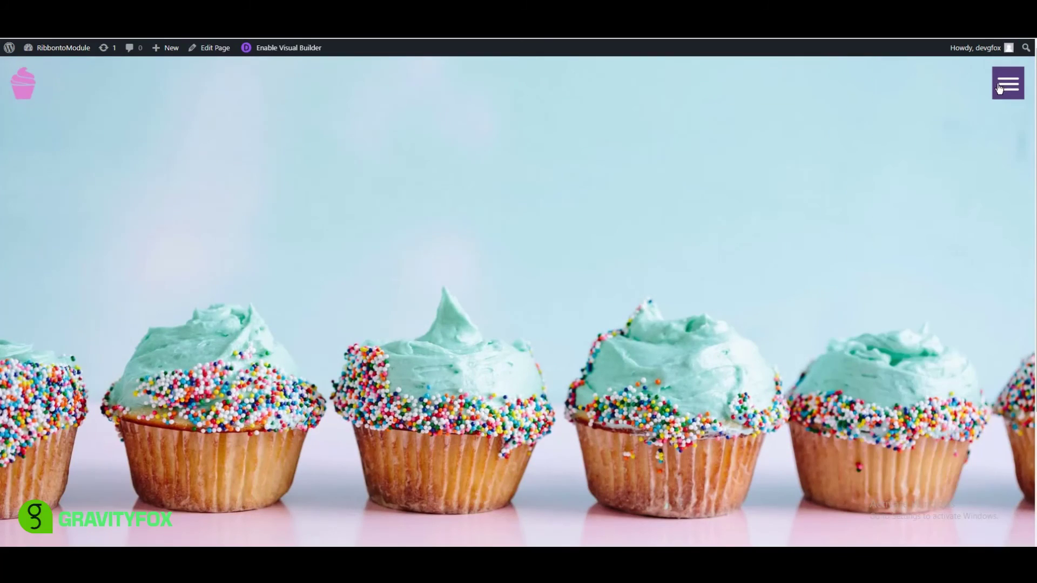
click(1012, 90)
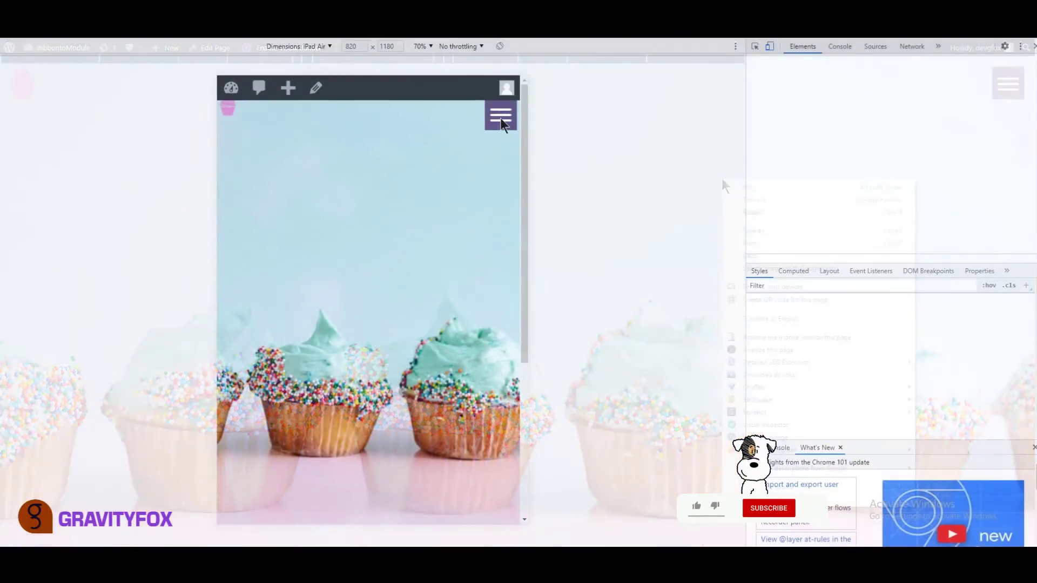
click(499, 117)
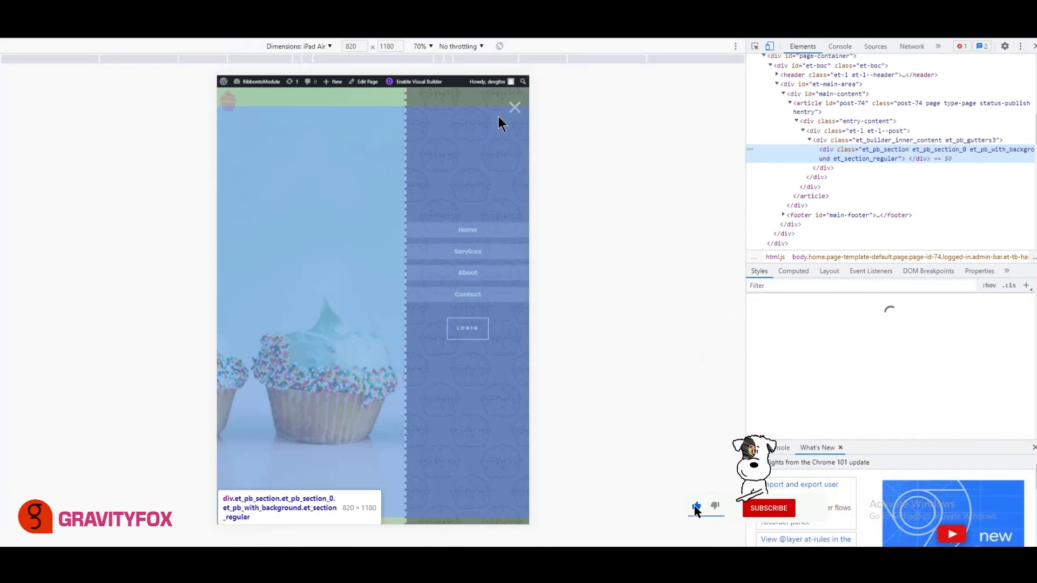
click(515, 107)
click(514, 106)
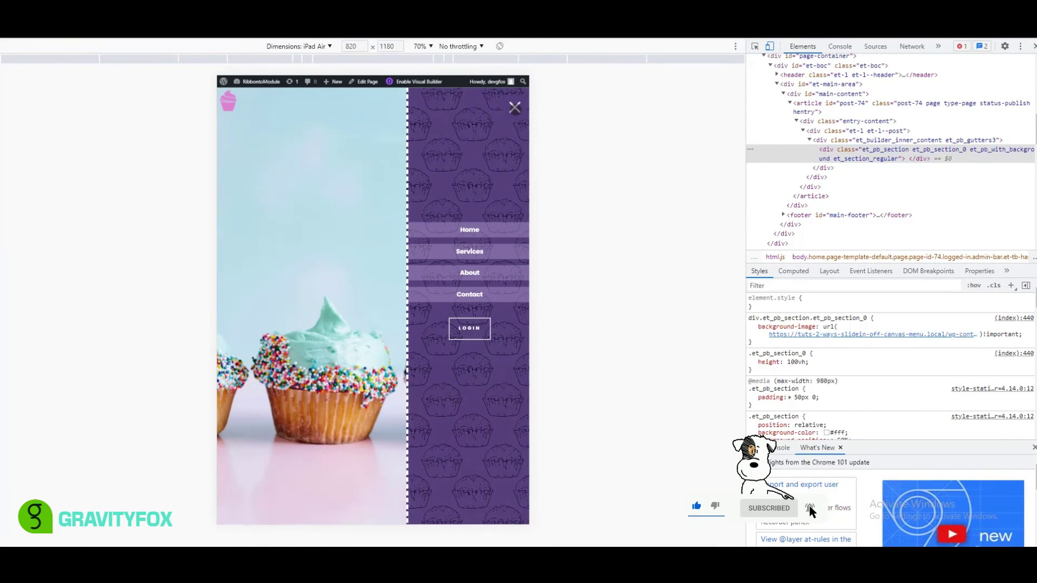
click(514, 107)
click(515, 106)
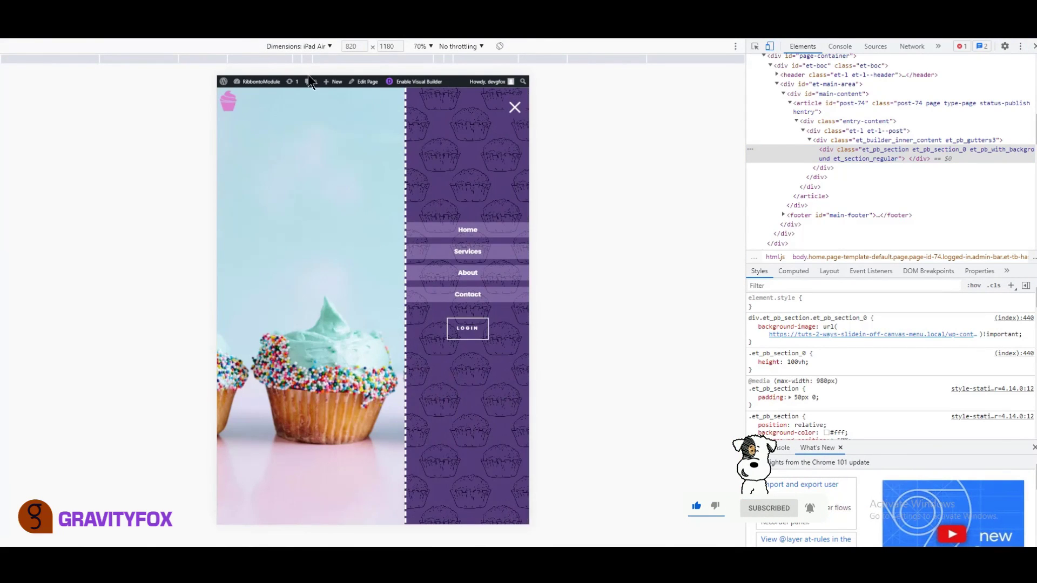